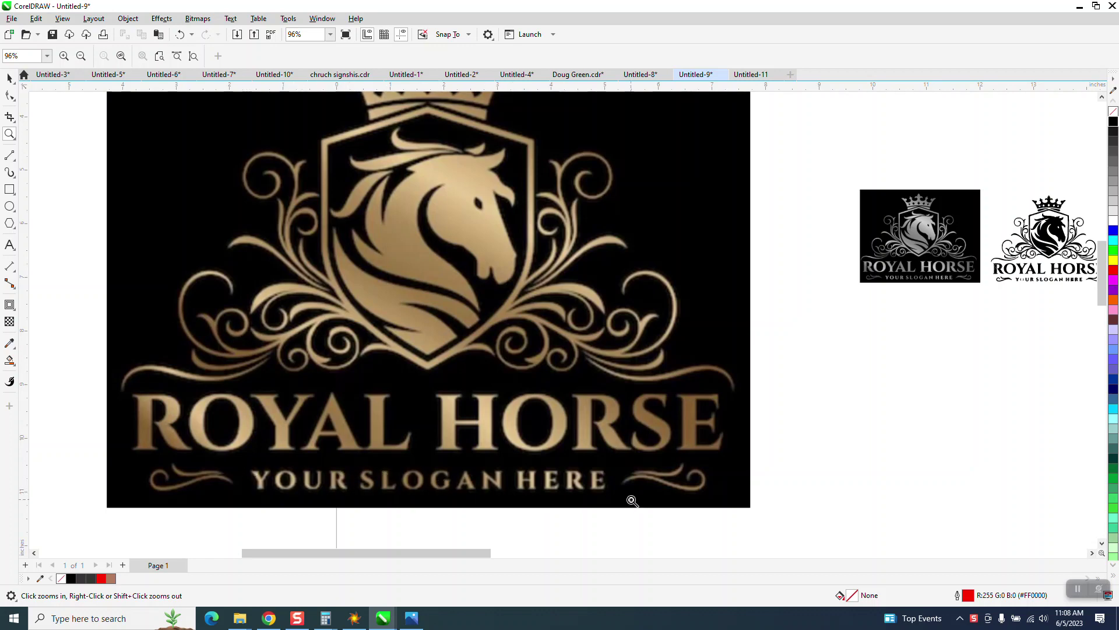
# Examine the traced ROYAL HORSE lettering and slogan of the black vector logo, selecting a fragment of the letter R.
pyautogui.rightClick(250, 434)
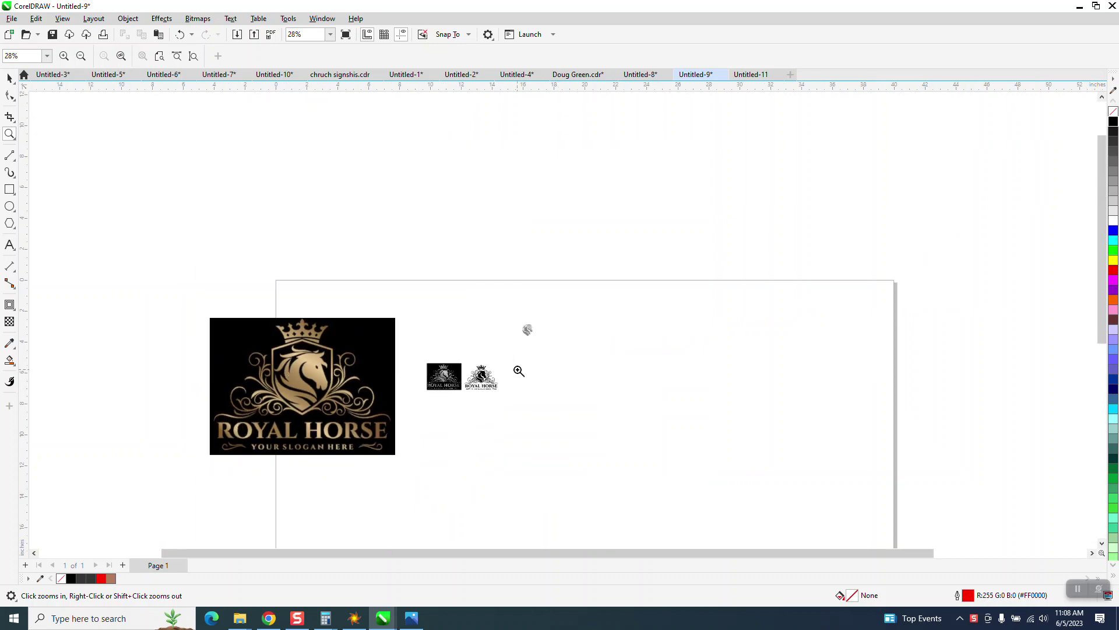
pyautogui.moveTo(449, 359); pyautogui.dragTo(532, 402)
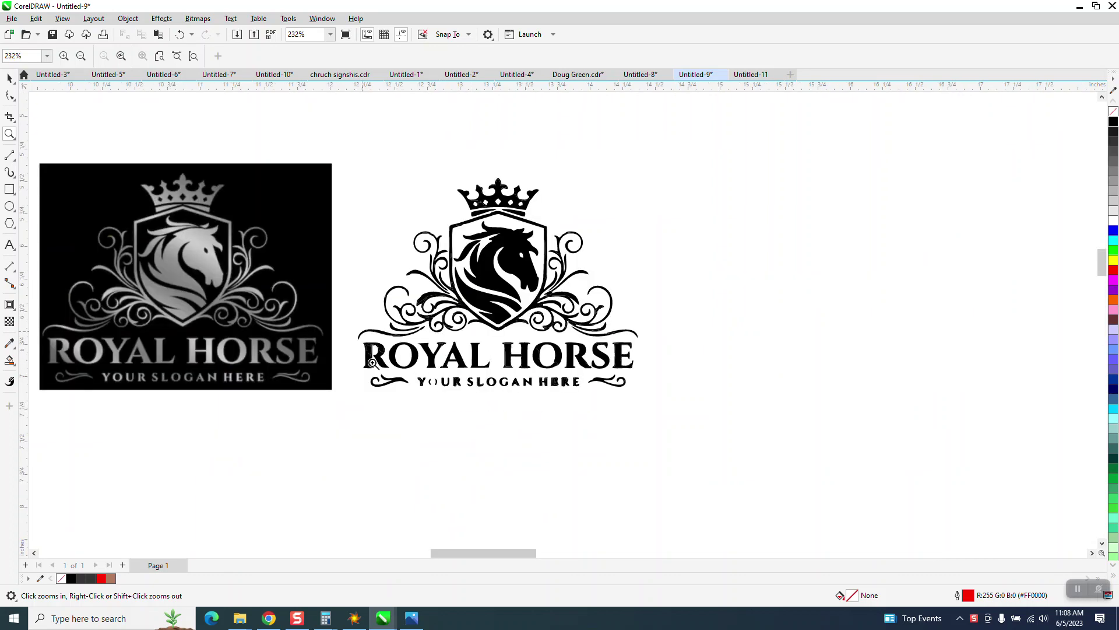
pyautogui.moveTo(362, 332); pyautogui.dragTo(658, 400)
pyautogui.scroll(-2, 665, 392)
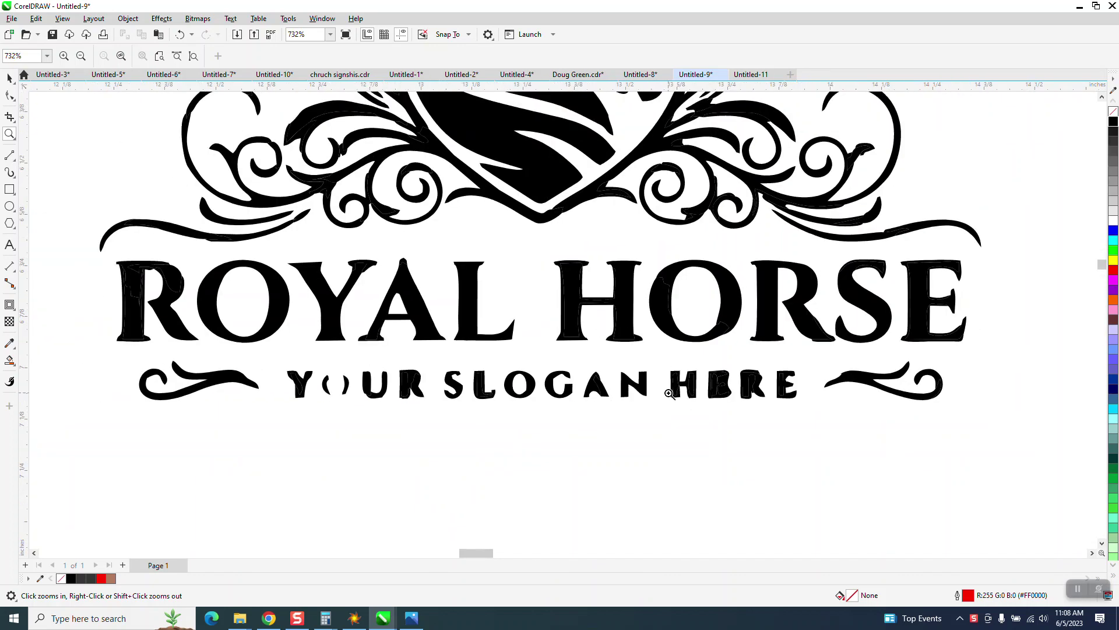
pyautogui.click(9, 78)
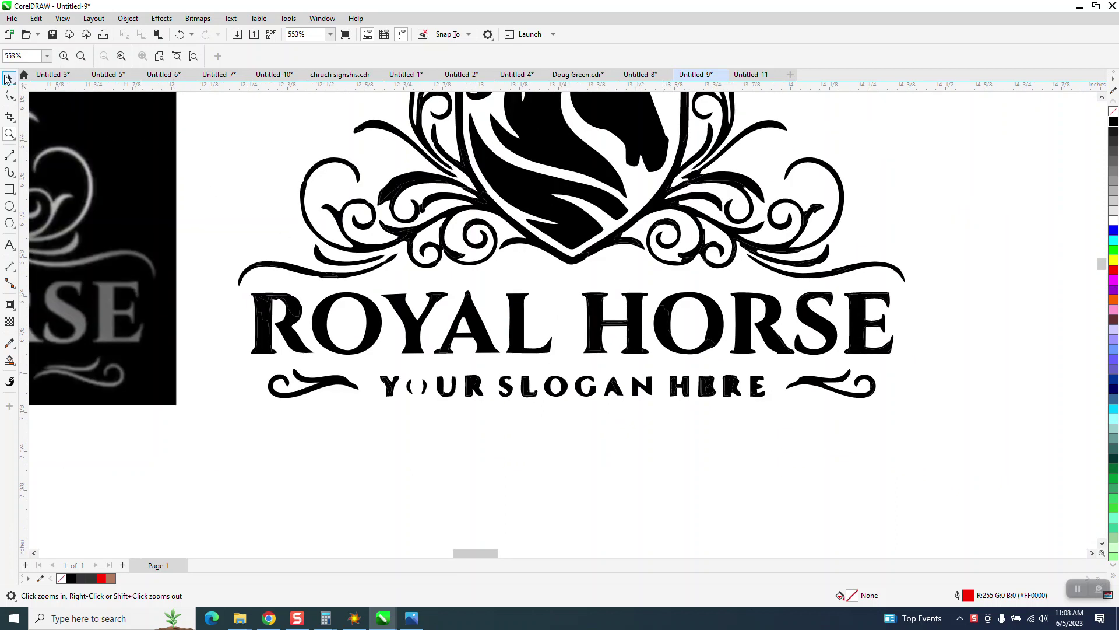
pyautogui.click(297, 304)
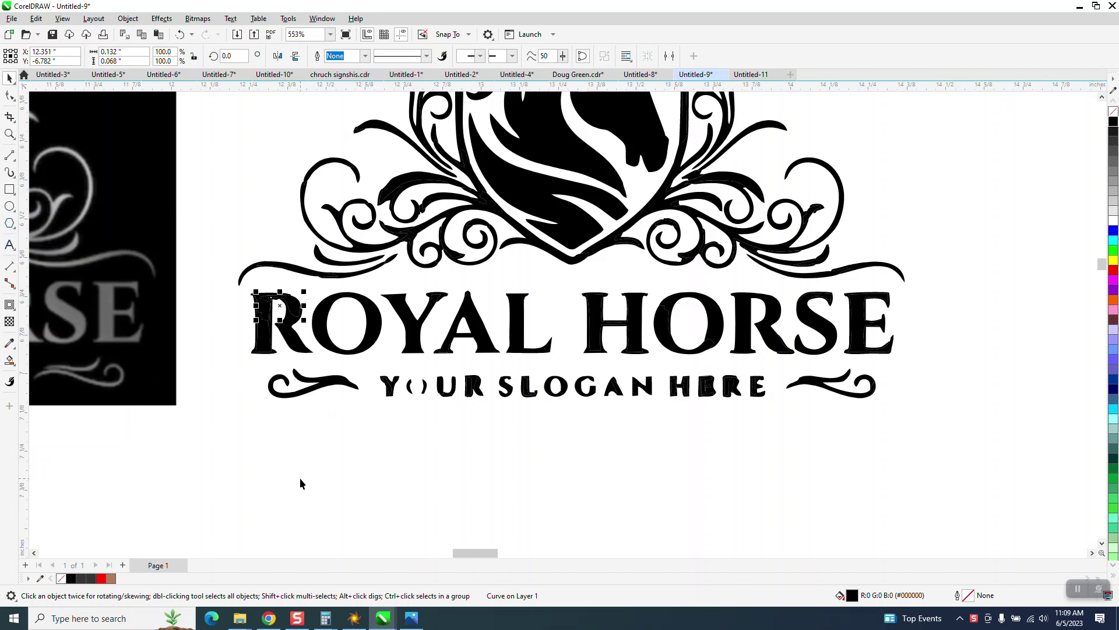
# Add the artistic text ROYAL HORSE in the empty area below the traced logo.
pyautogui.click(9, 245)
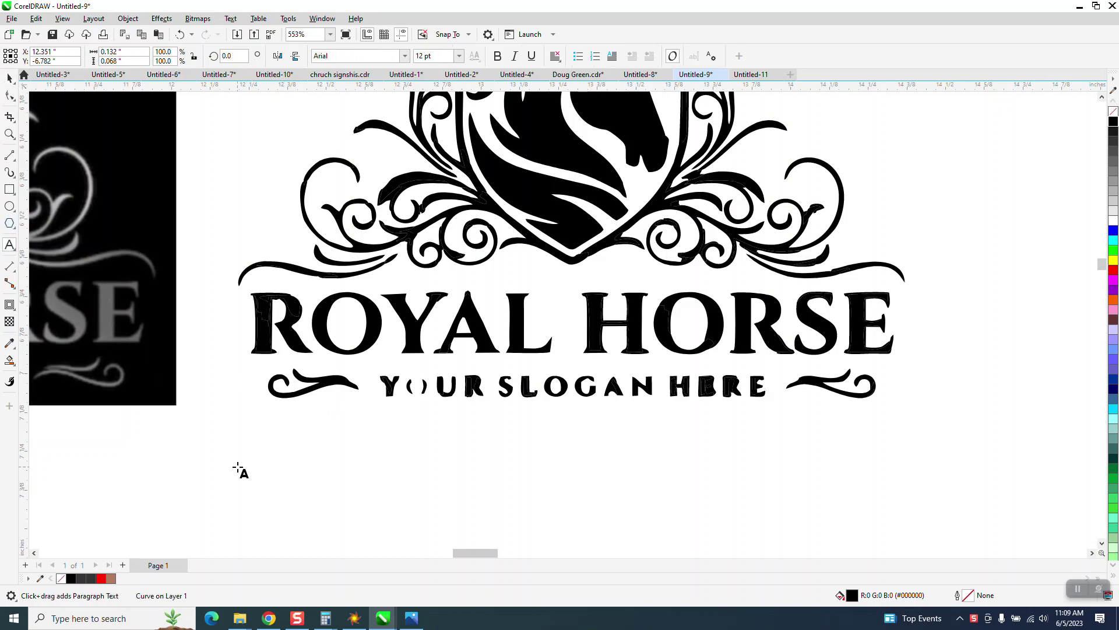
pyautogui.click(259, 496)
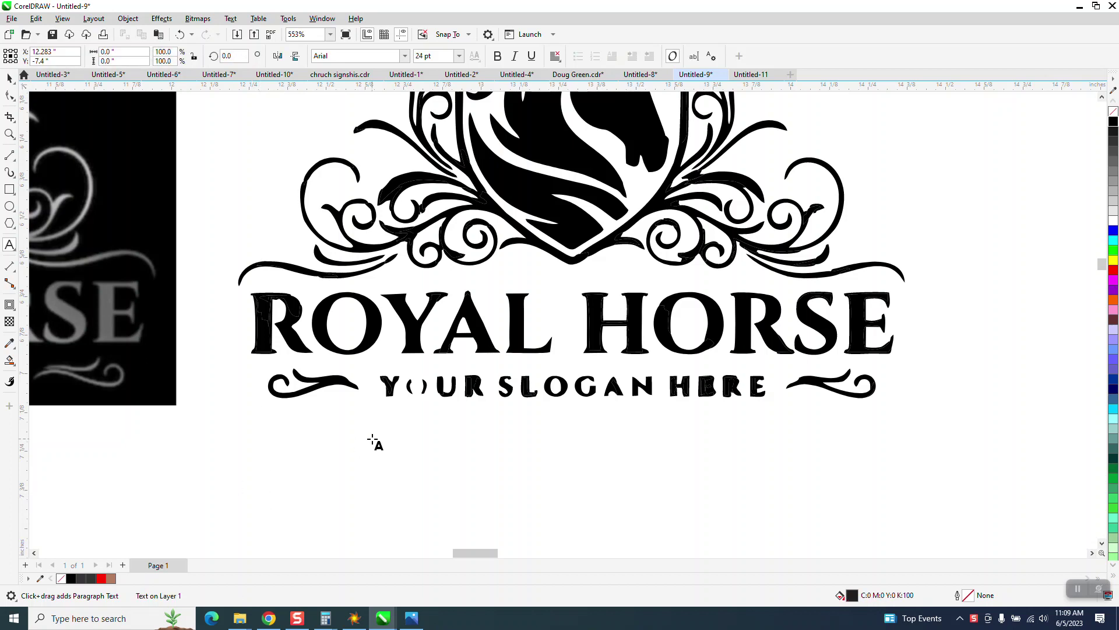
pyautogui.write('R')
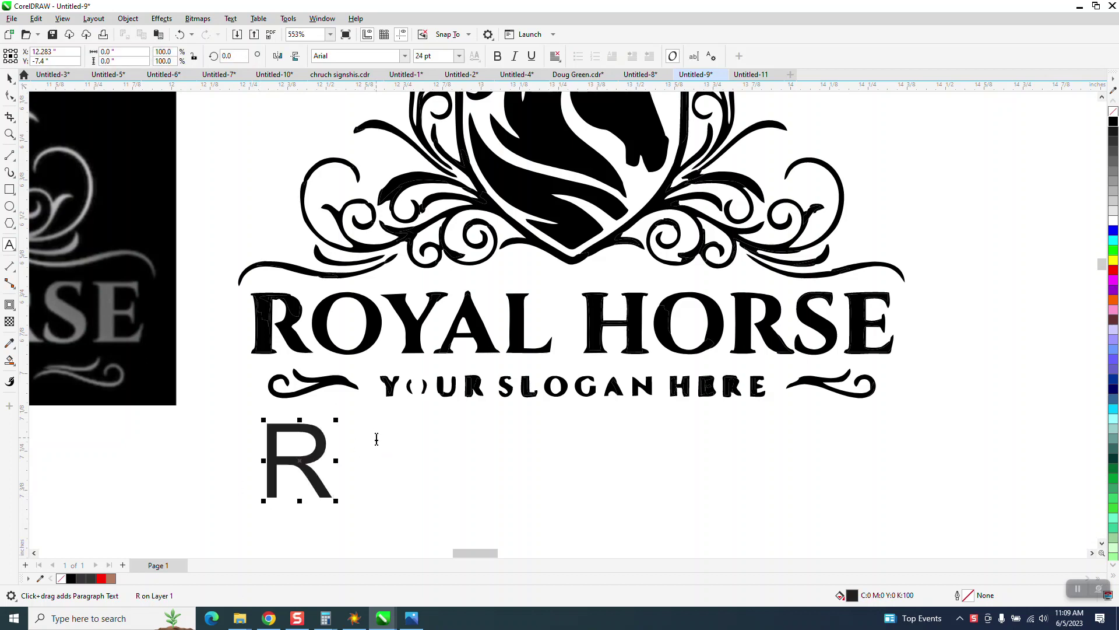
pyautogui.write('OYI')
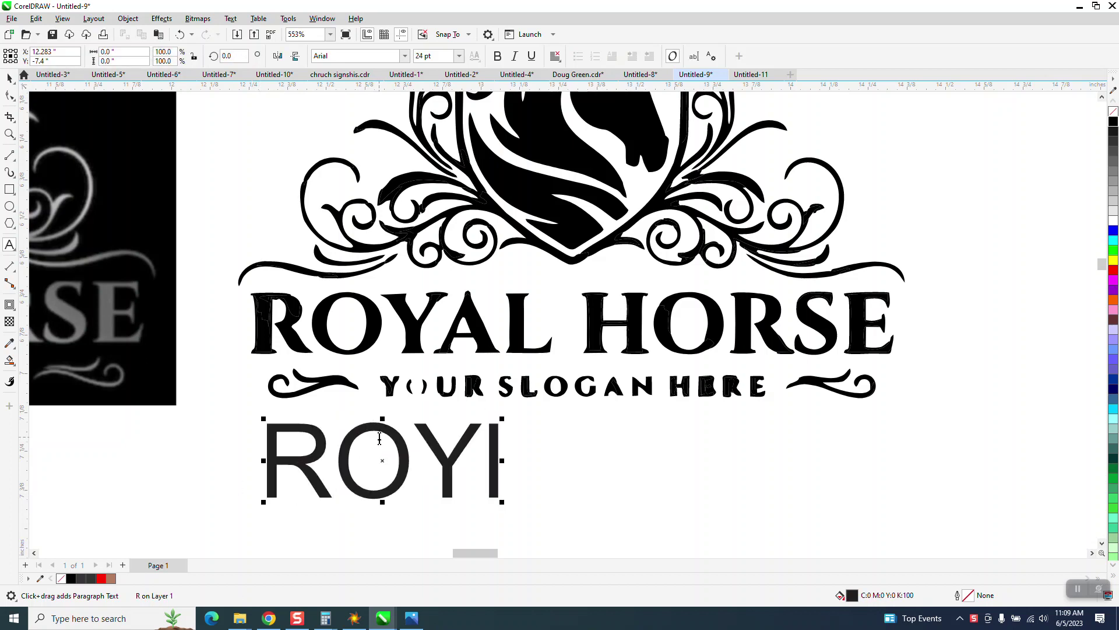
pyautogui.press('BackSpace')
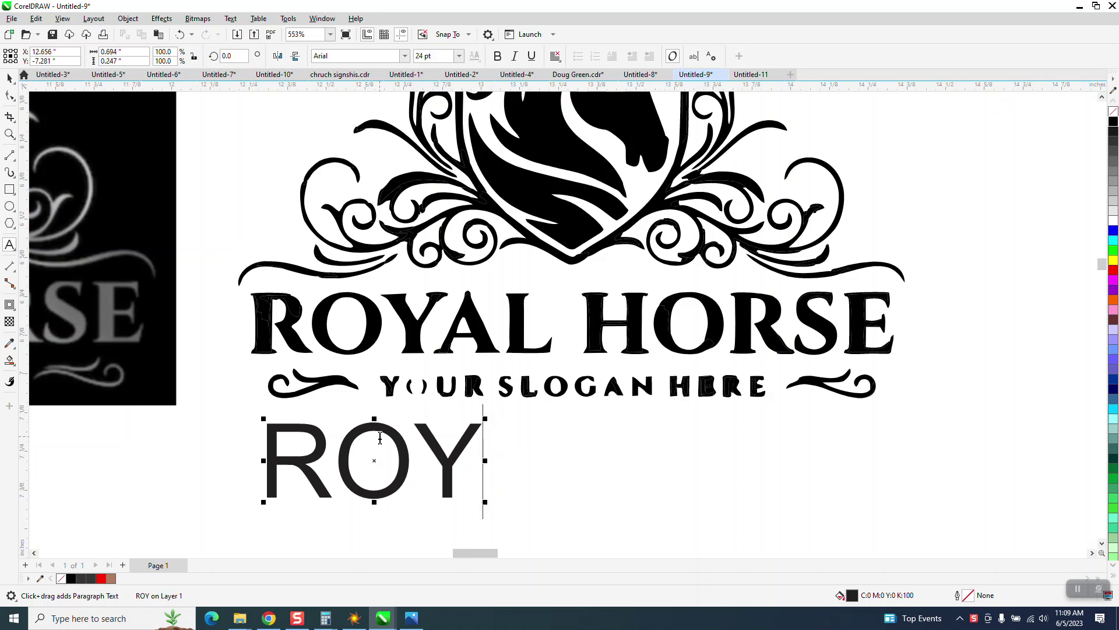
pyautogui.write('AL')
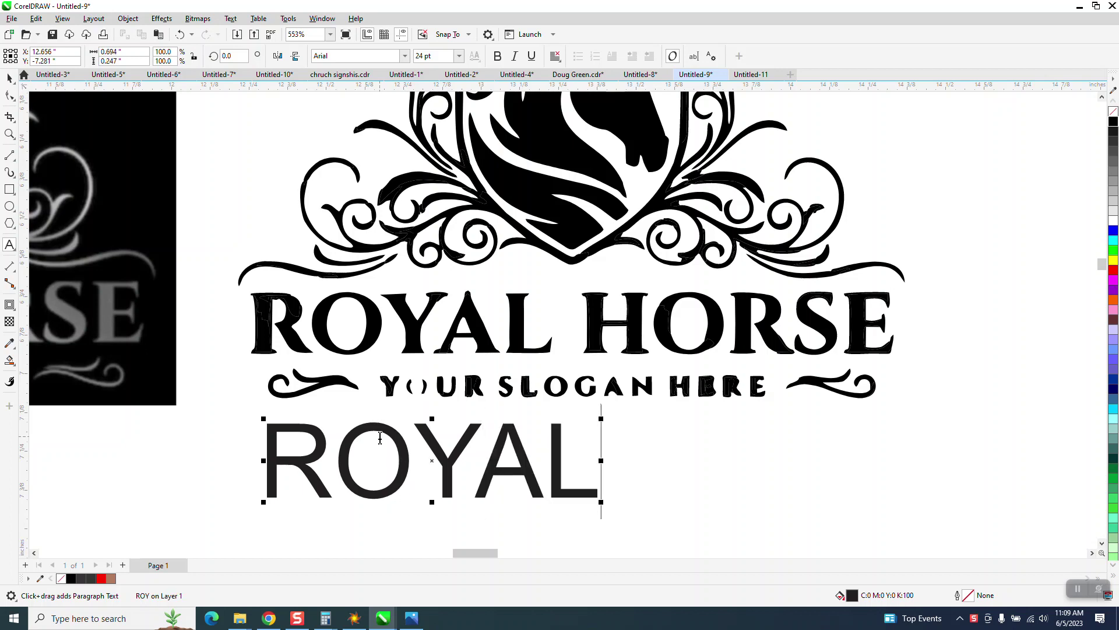
pyautogui.write(' HOURS')
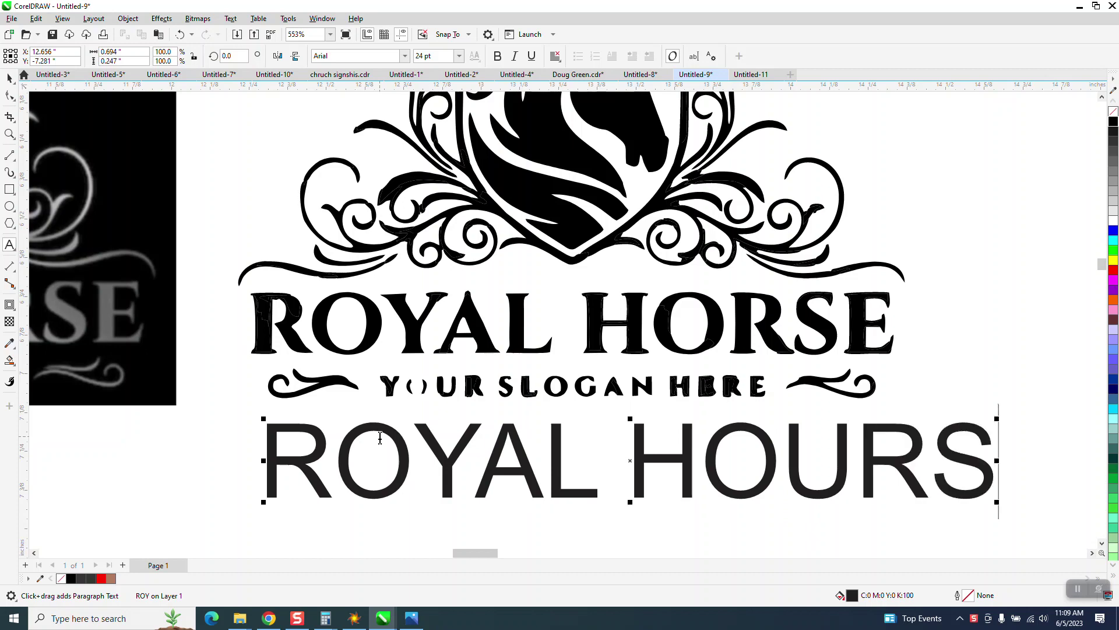
pyautogui.press('BackSpace')
pyautogui.press('BackSpace')
pyautogui.press('BackSpace')
pyautogui.write('RSE')
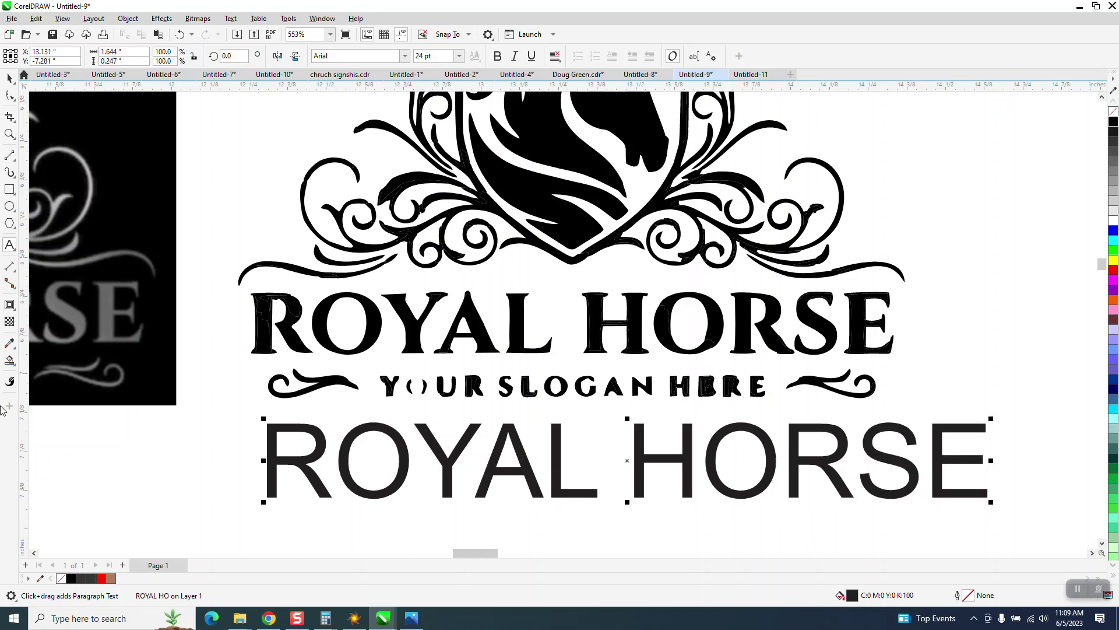
pyautogui.click(10, 78)
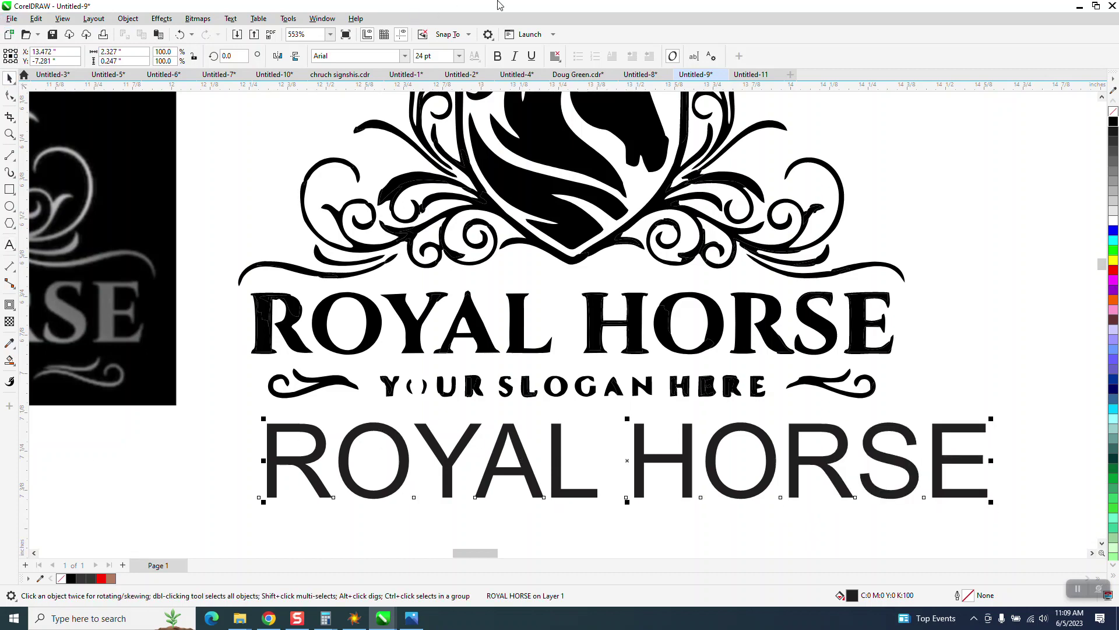
# Set the ROYAL HORSE text to Times New Roman in bold.
pyautogui.click(404, 56)
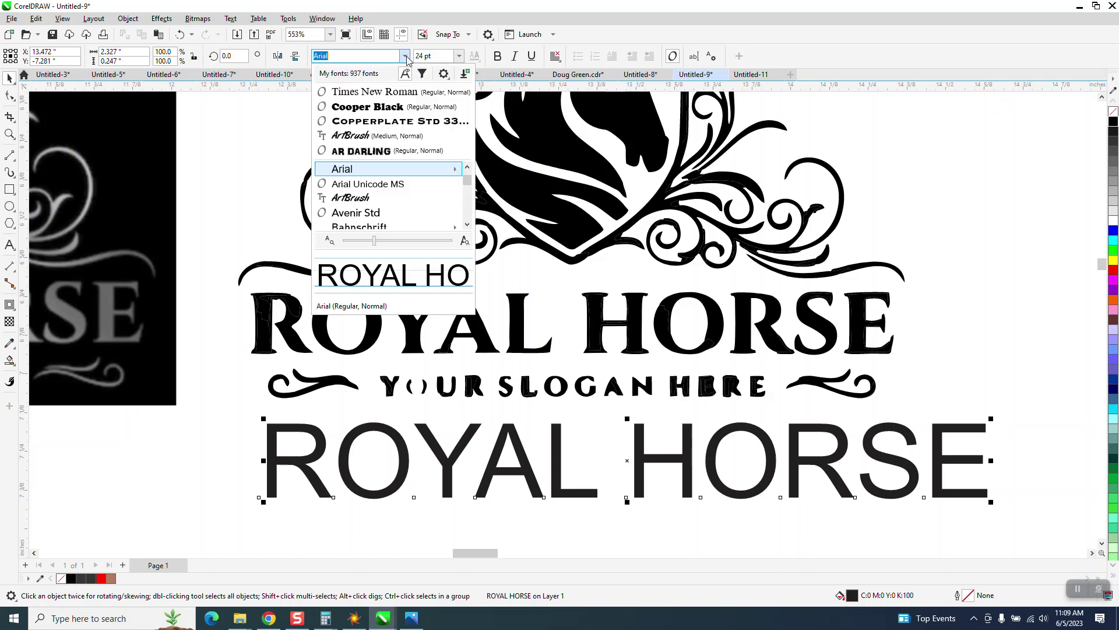
pyautogui.click(391, 94)
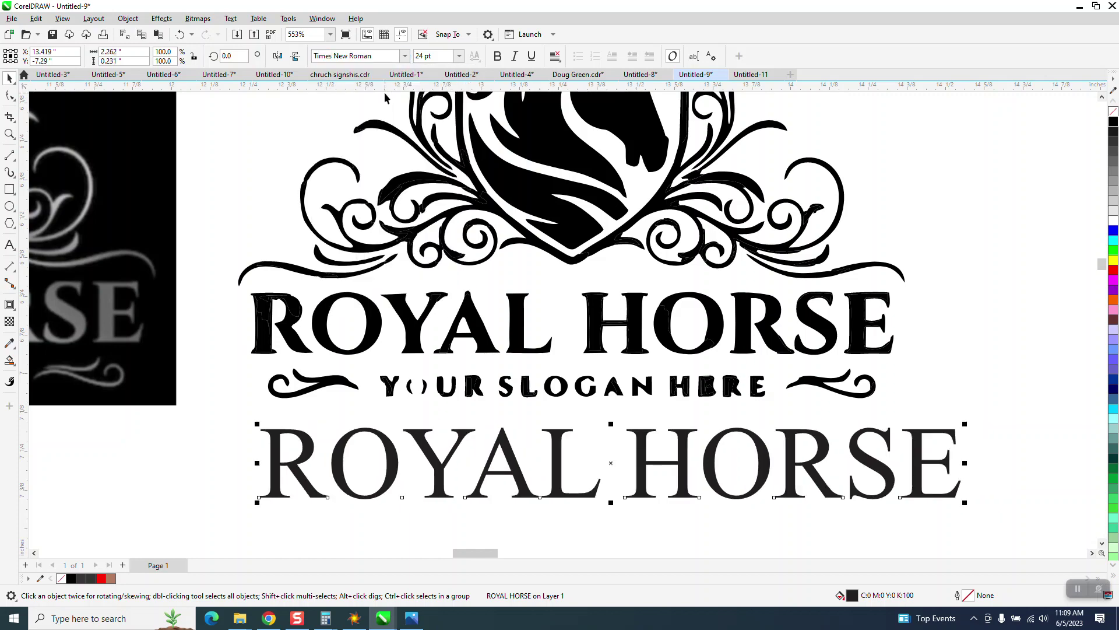
pyautogui.click(498, 56)
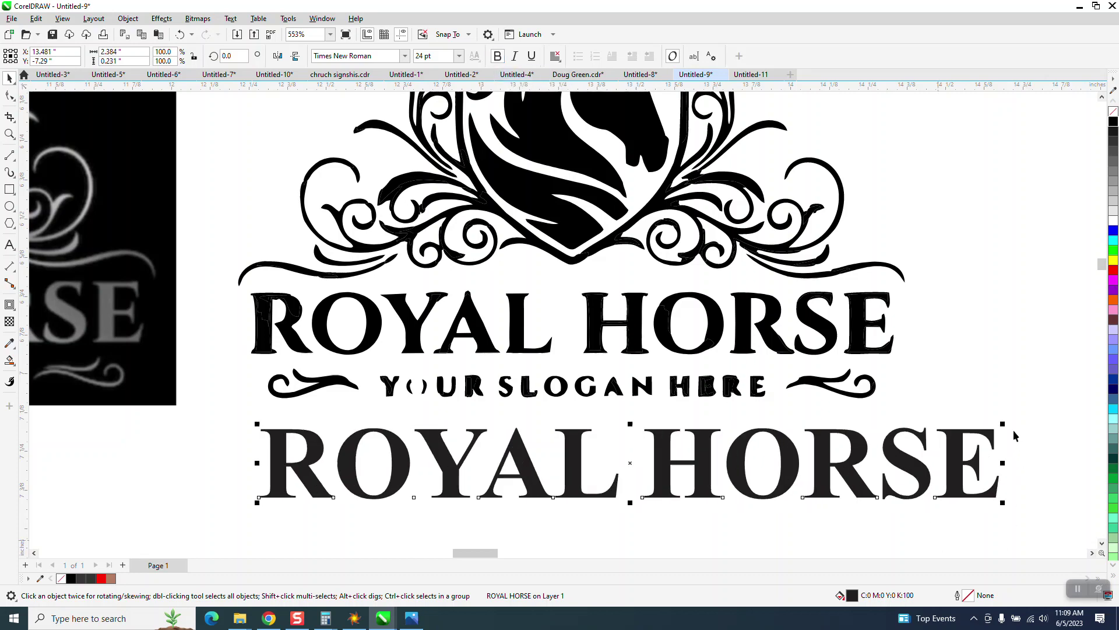
# Scale the new text to about 86.9%, fit it over the traced lettering, and shift it 3 inches straight down.
pyautogui.moveTo(1003, 425); pyautogui.dragTo(978, 435)
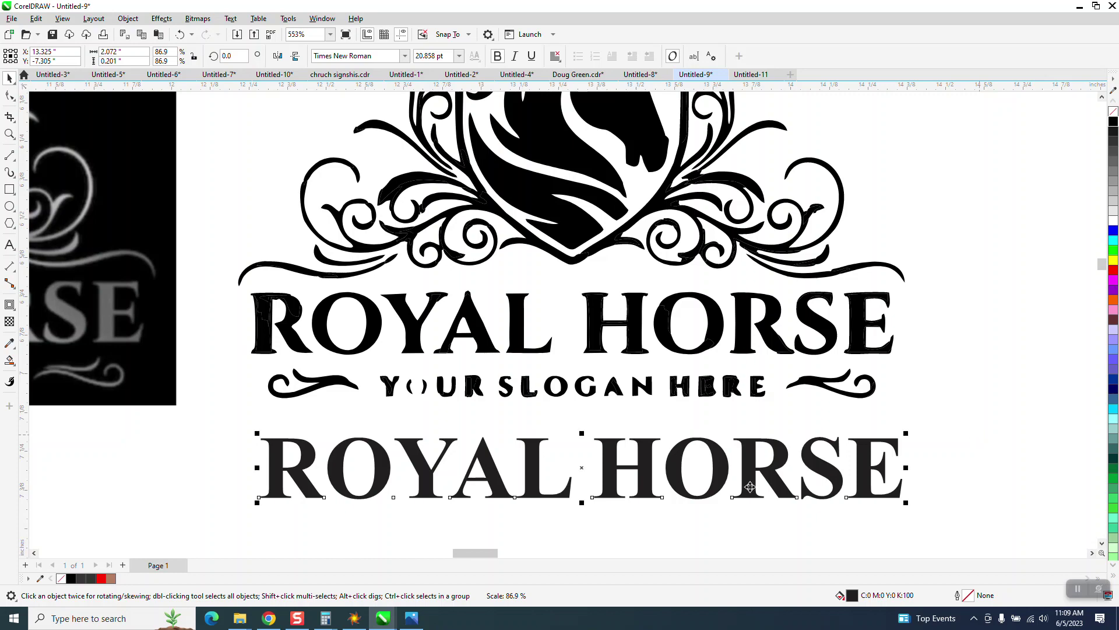
pyautogui.moveTo(649, 476); pyautogui.dragTo(640, 338)
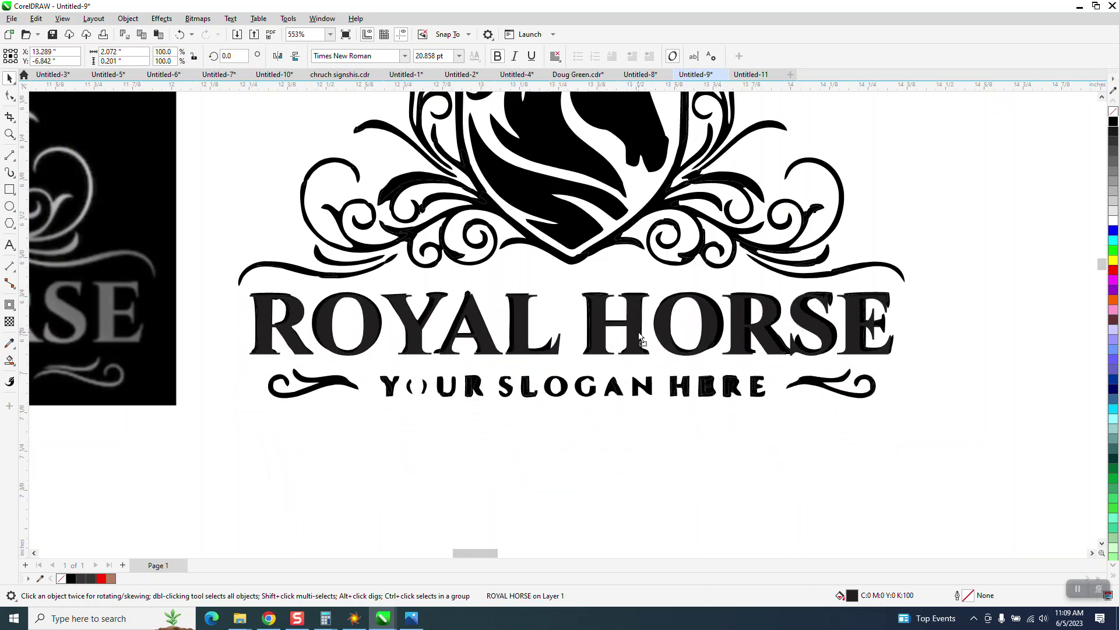
pyautogui.press('Escape')
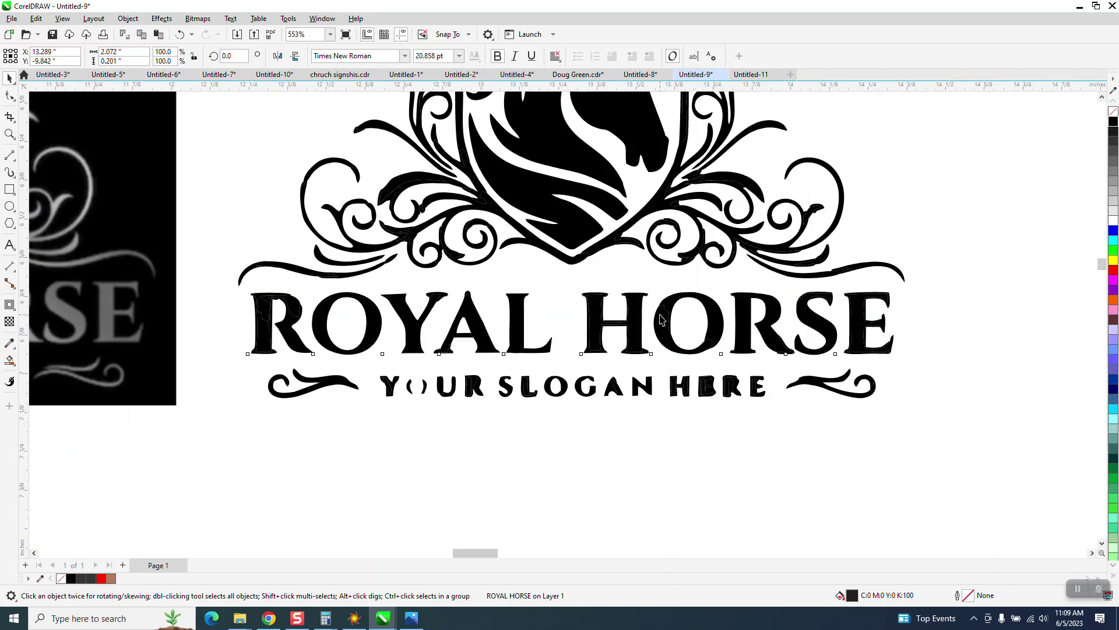
# Delete the traced ROYAL HORSE letters and the YOUR SLOGAN HERE letters, keeping the emblem and the two small flourishes.
pyautogui.scroll(-1, 656, 332)
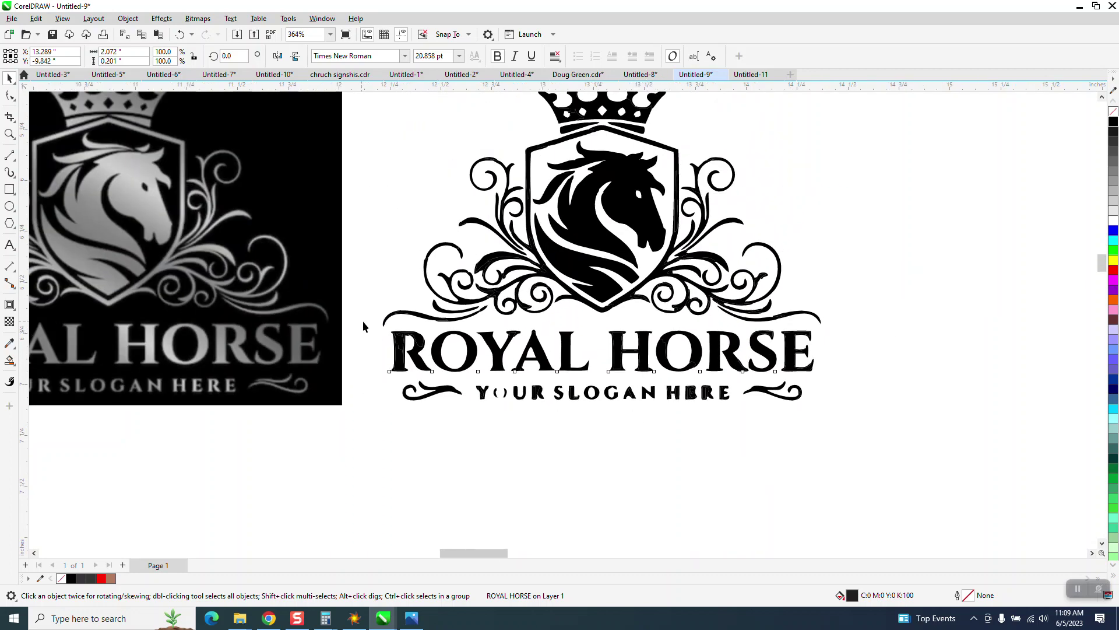
pyautogui.moveTo(467, 356); pyautogui.dragTo(869, 382)
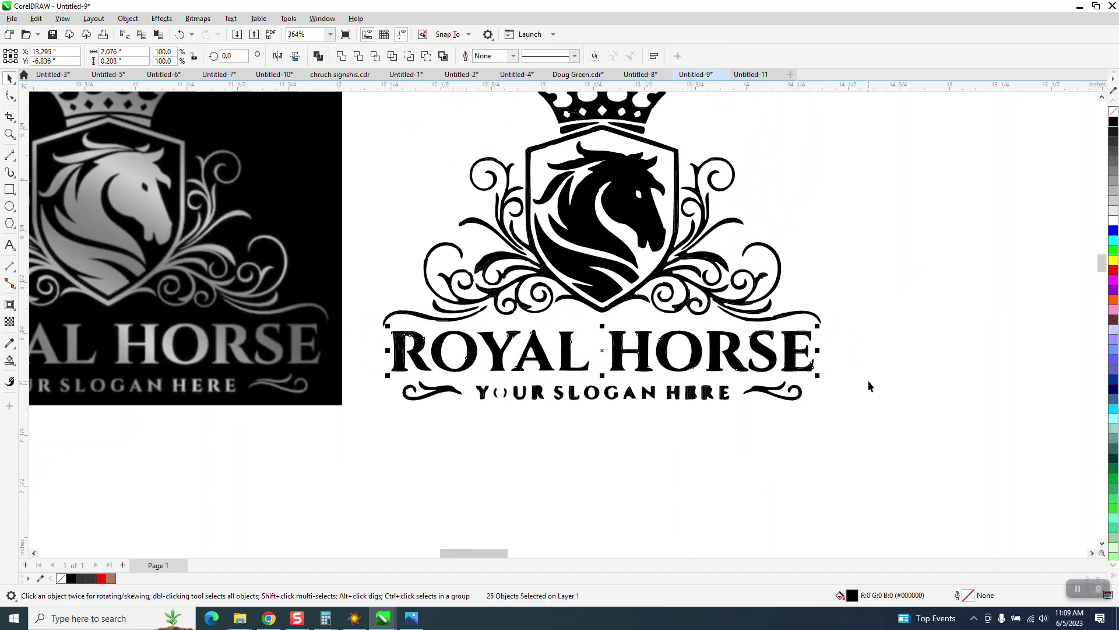
pyautogui.press('Delete')
pyautogui.scroll(-1, 869, 386)
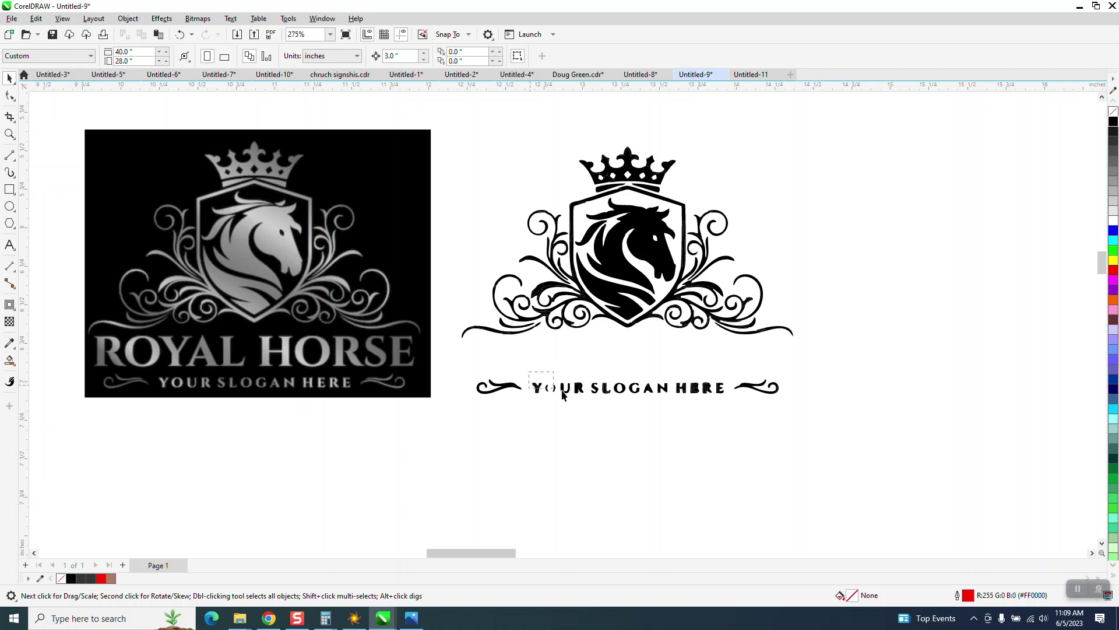
pyautogui.moveTo(564, 396); pyautogui.dragTo(727, 404)
pyautogui.press('Delete')
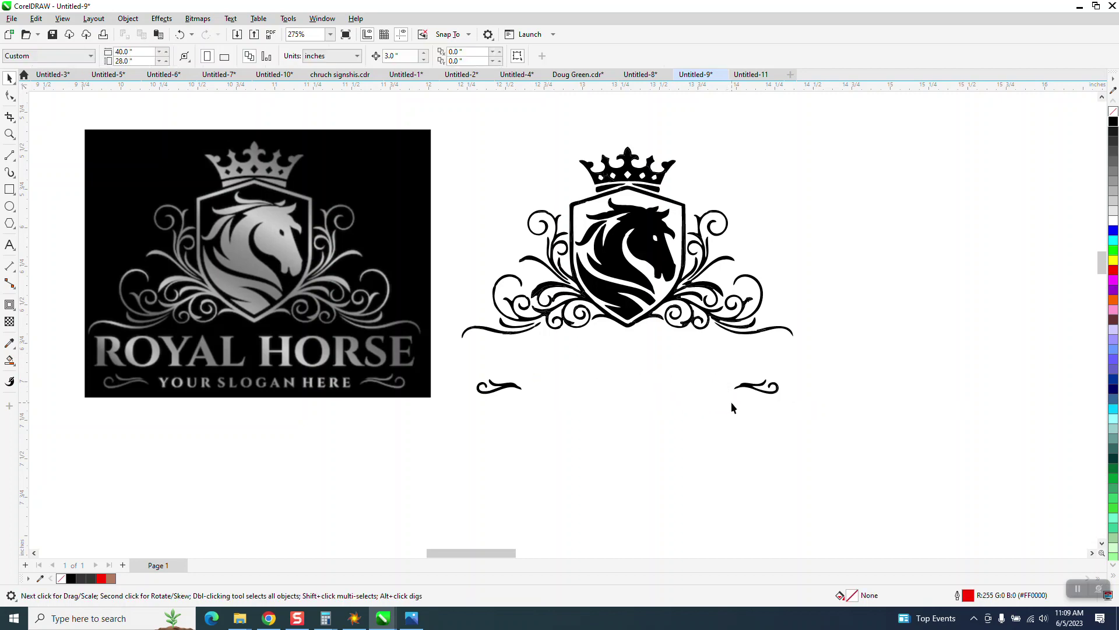
# Move the ROYAL HORSE text back up 3 inches into the gap between the emblem and the small flourishes.
pyautogui.scroll(-4, 731, 401)
pyautogui.click(712, 536)
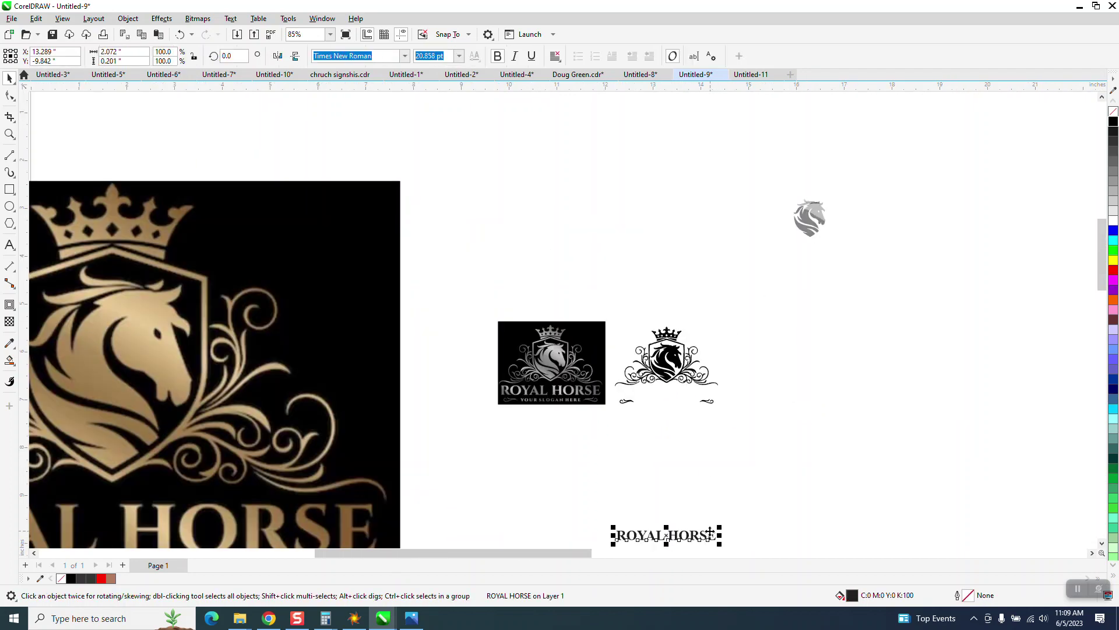
pyautogui.moveTo(706, 529); pyautogui.dragTo(707, 385)
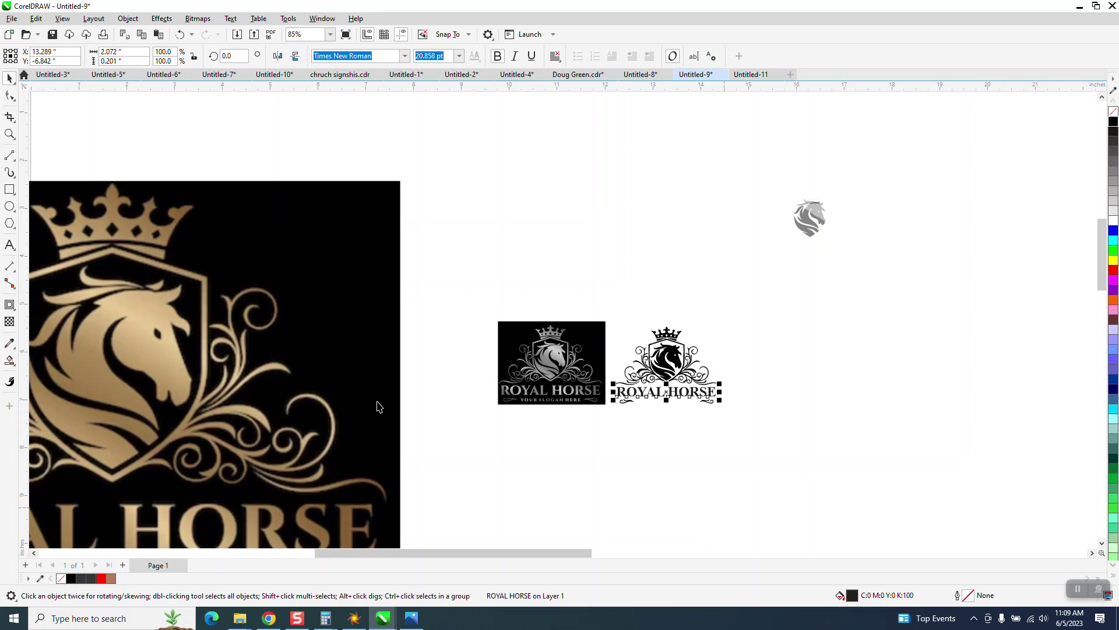
# Examine the replaced text within the logo and the traced edges of the crown up close.
pyautogui.click(9, 133)
pyautogui.moveTo(582, 297); pyautogui.dragTo(816, 433)
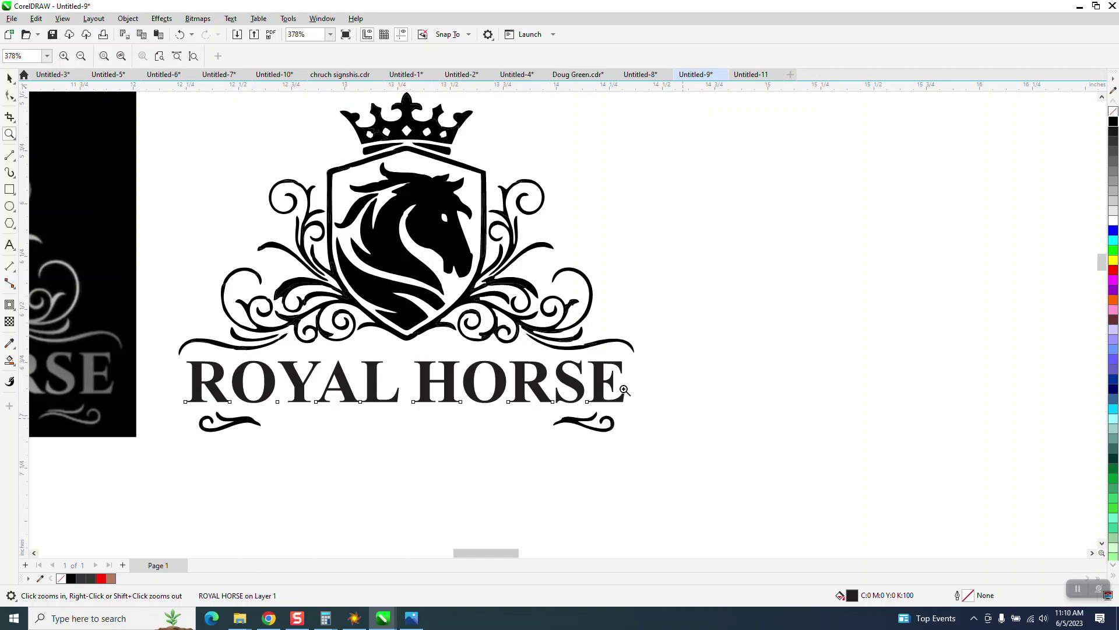
pyautogui.scroll(-1, 624, 389)
pyautogui.moveTo(506, 209); pyautogui.dragTo(506, 209)
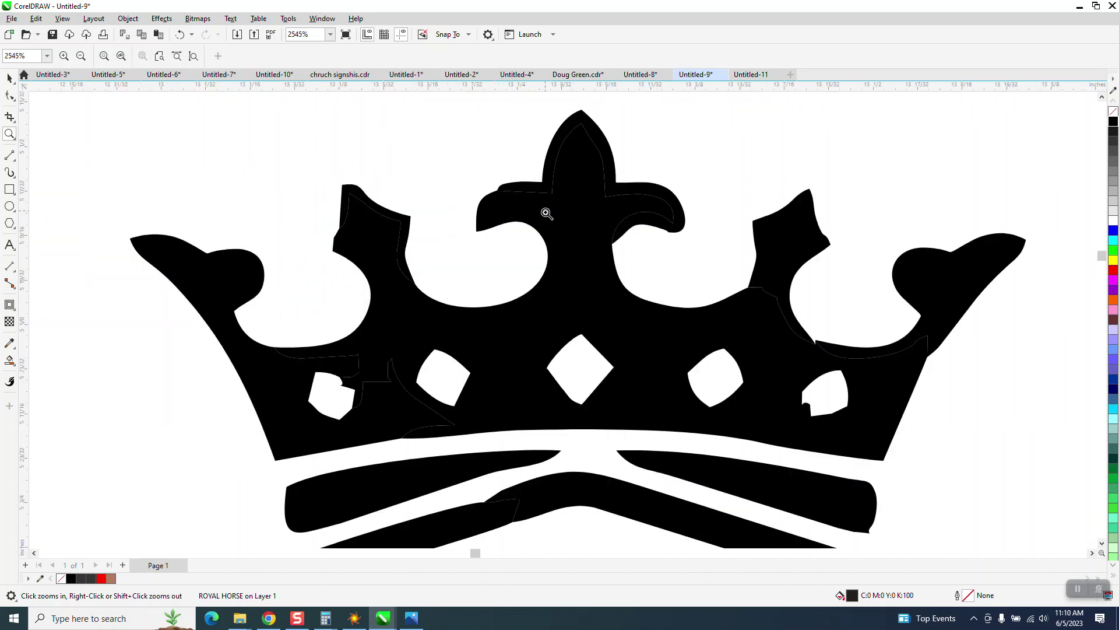
pyautogui.scroll(-7, 541, 219)
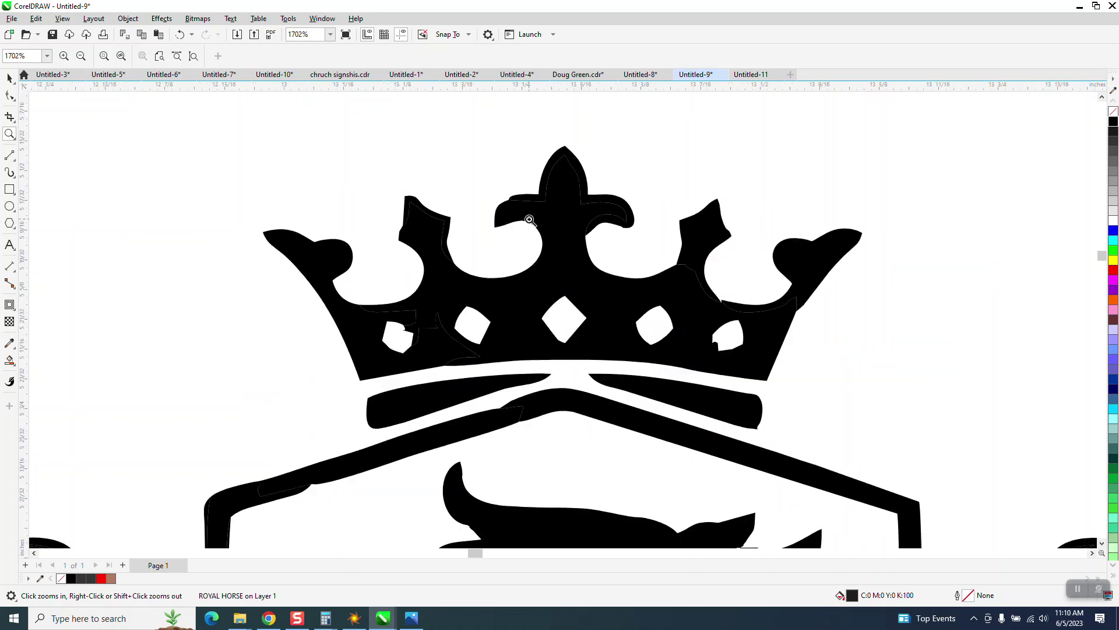
pyautogui.scroll(-1, 529, 219)
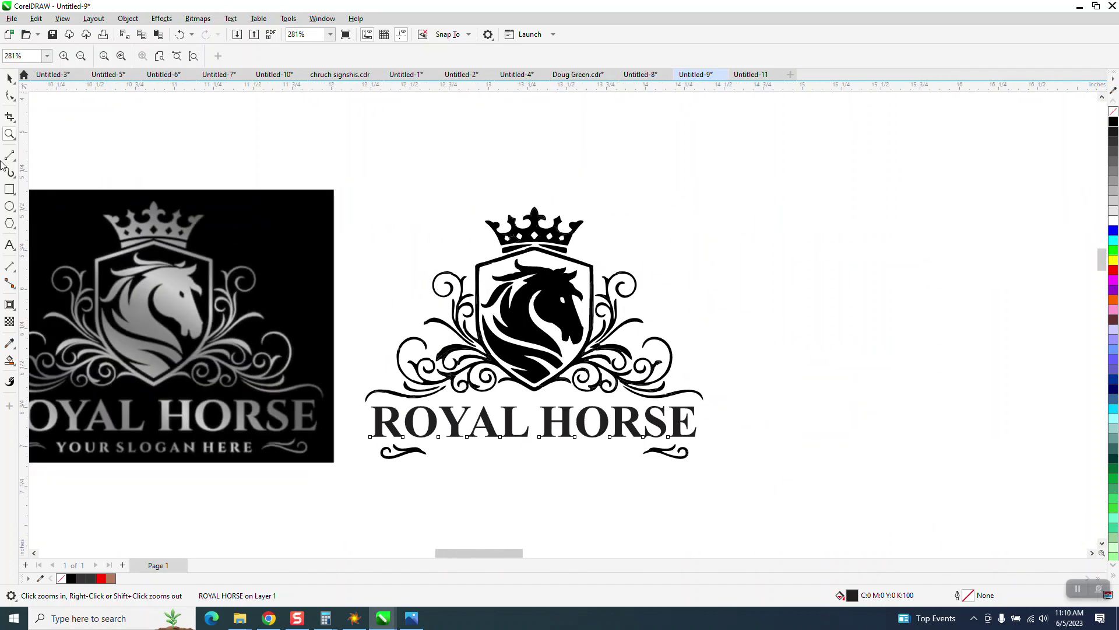
# Group all the vector logo's objects together with the ROYAL HORSE text and centre the group on the page.
pyautogui.click(10, 77)
pyautogui.moveTo(359, 173); pyautogui.dragTo(713, 484)
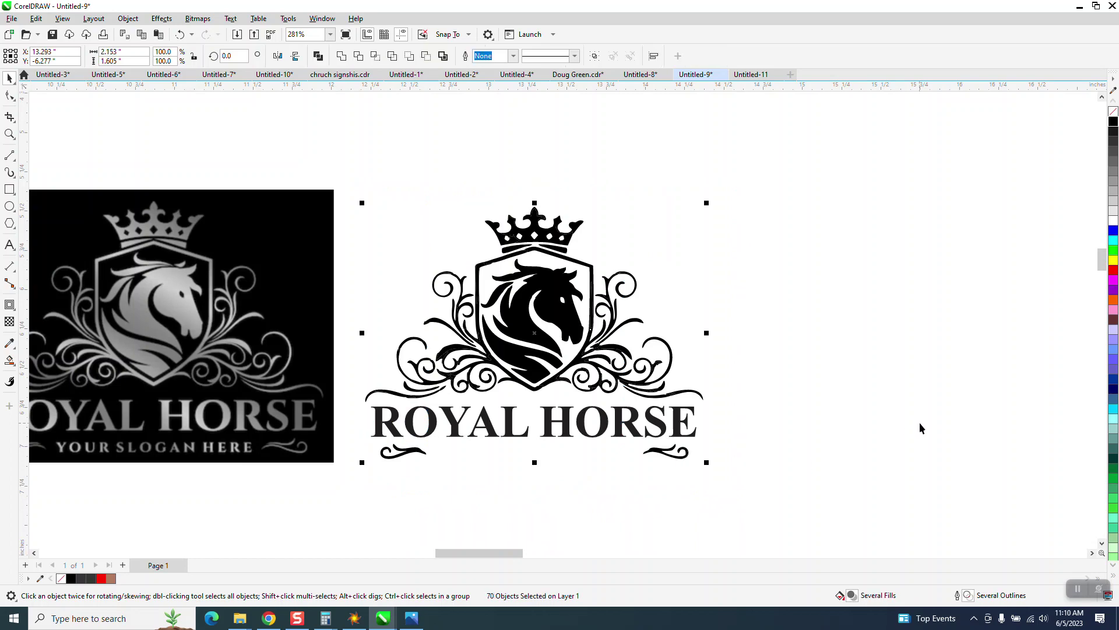
pyautogui.hotkey('ctrl', 'g')
pyautogui.scroll(-1, 753, 280)
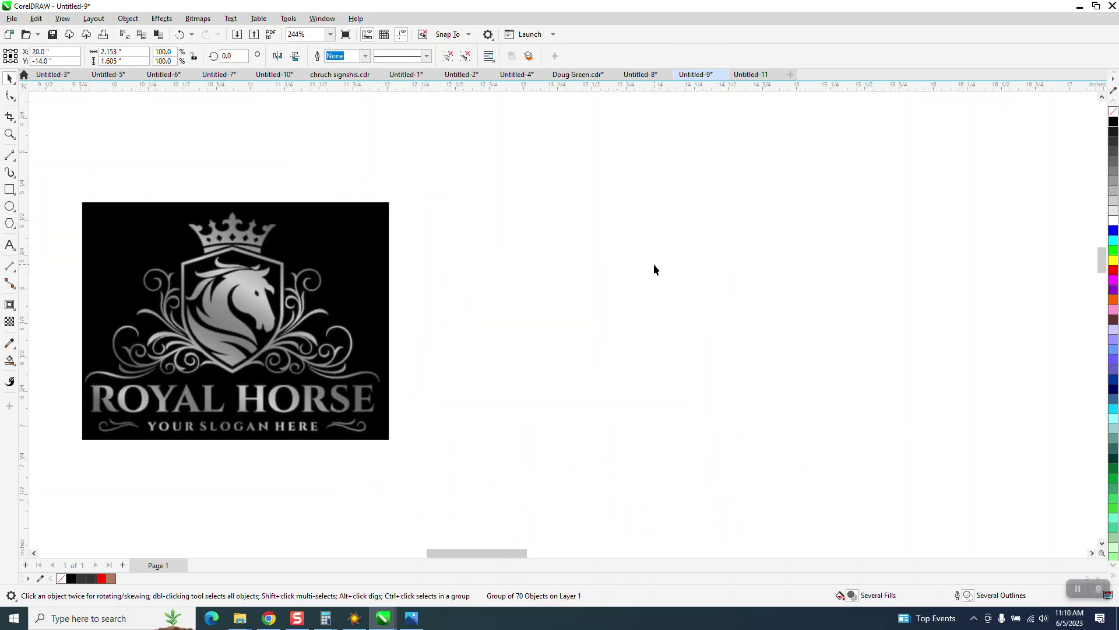
pyautogui.scroll(-5, 651, 262)
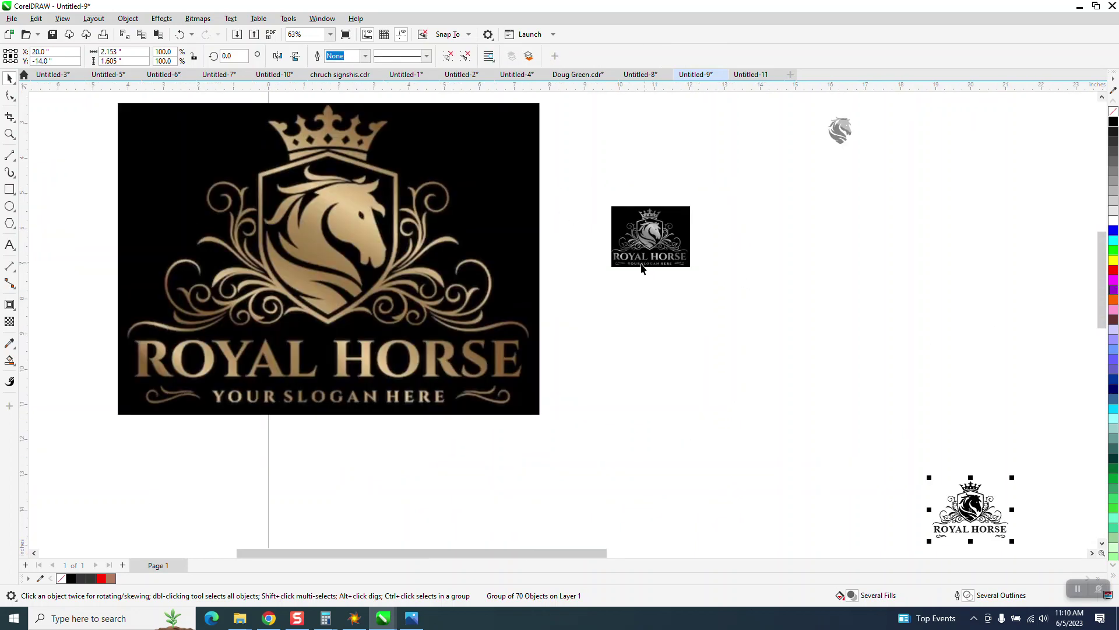
pyautogui.click(10, 134)
pyautogui.moveTo(849, 417); pyautogui.dragTo(850, 417)
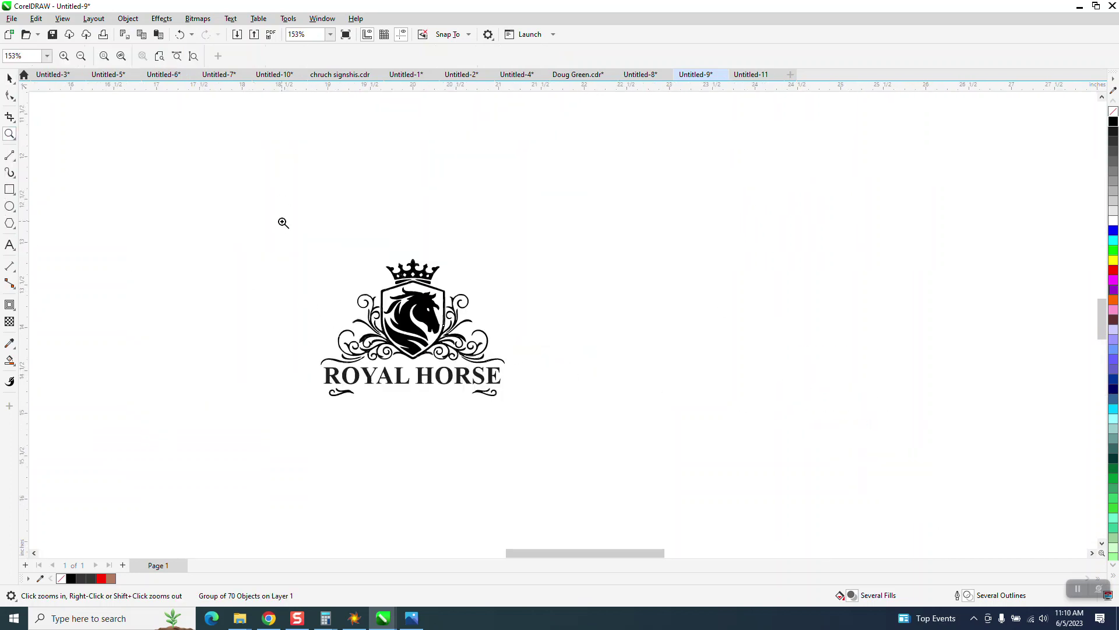
pyautogui.moveTo(283, 223); pyautogui.dragTo(695, 414)
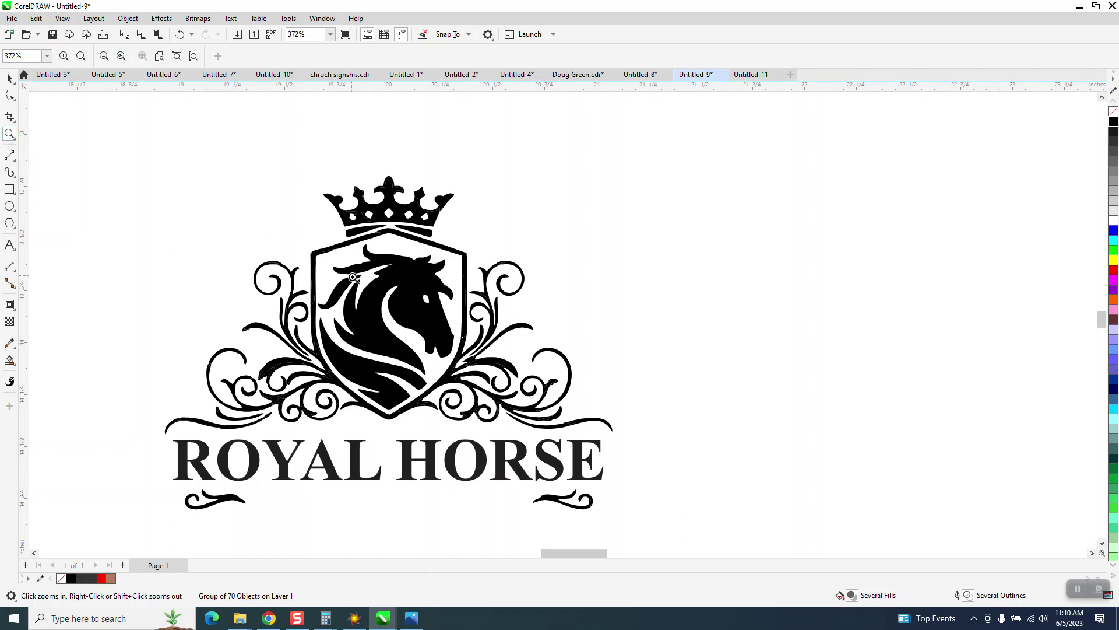
# Ungroup all objects in the logo and move the ROYAL HORSE text 3 inches to the right, clear of the emblem.
pyautogui.click(8, 79)
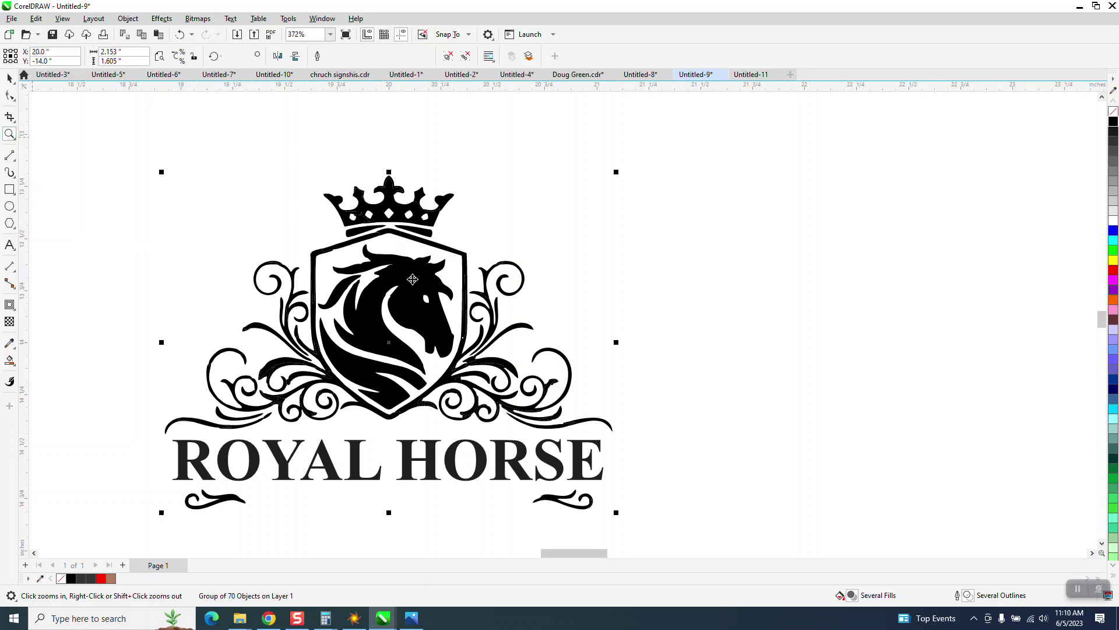
pyautogui.click(128, 18)
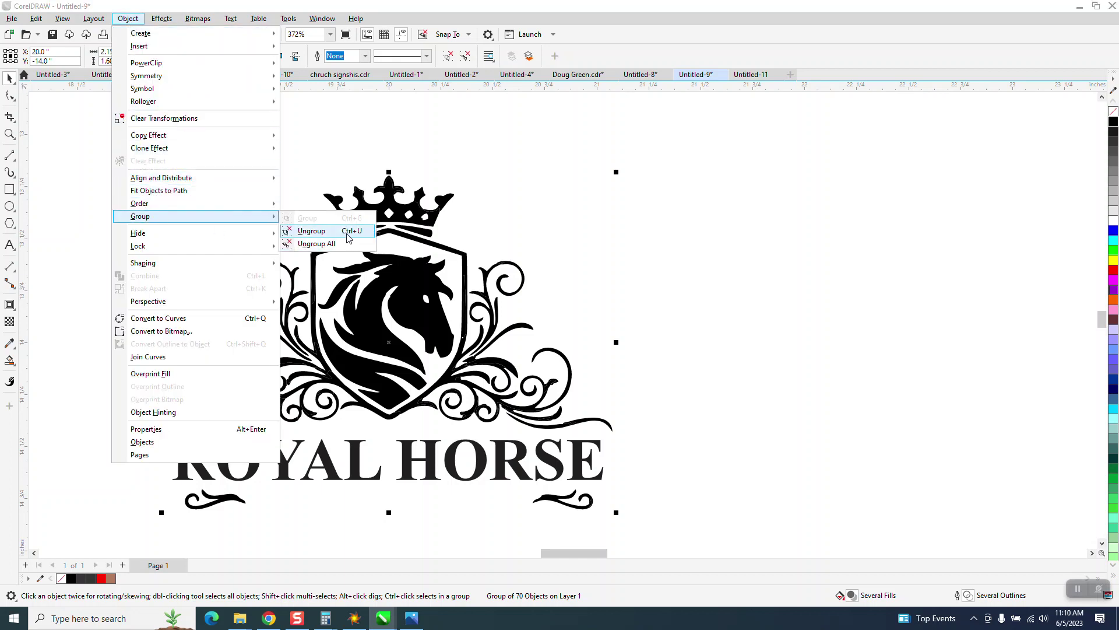
pyautogui.click(298, 175)
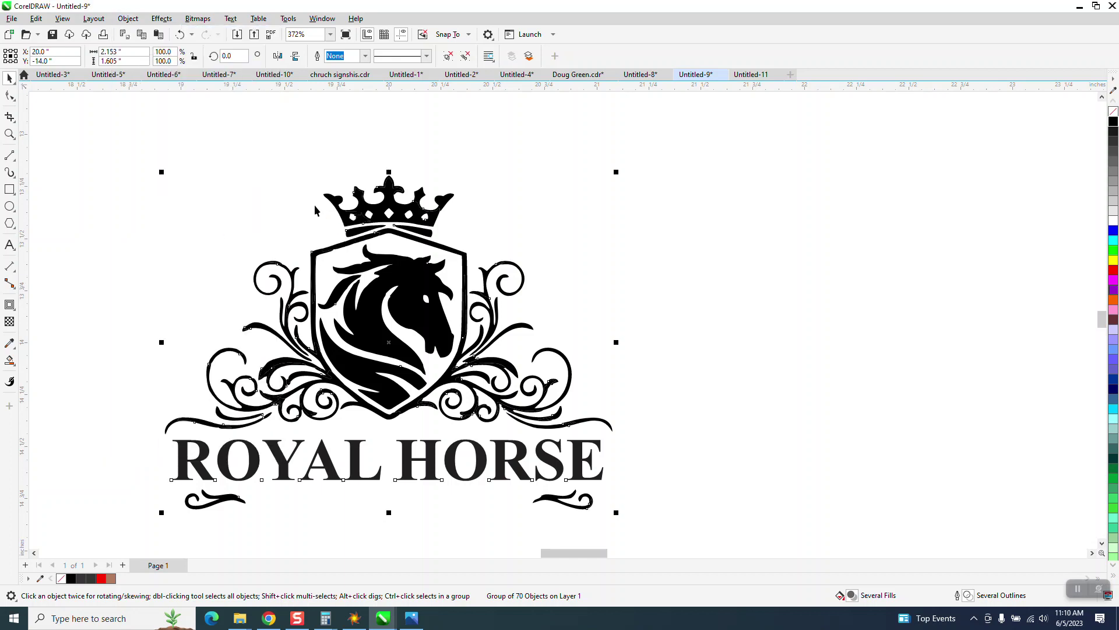
pyautogui.click(481, 463)
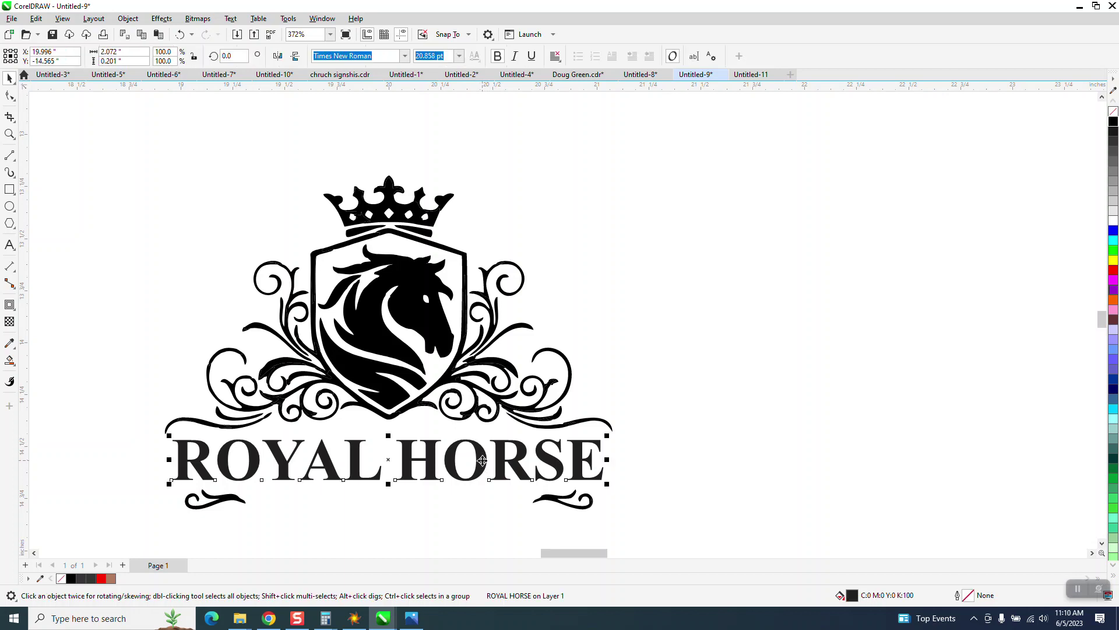
pyautogui.press('Right')
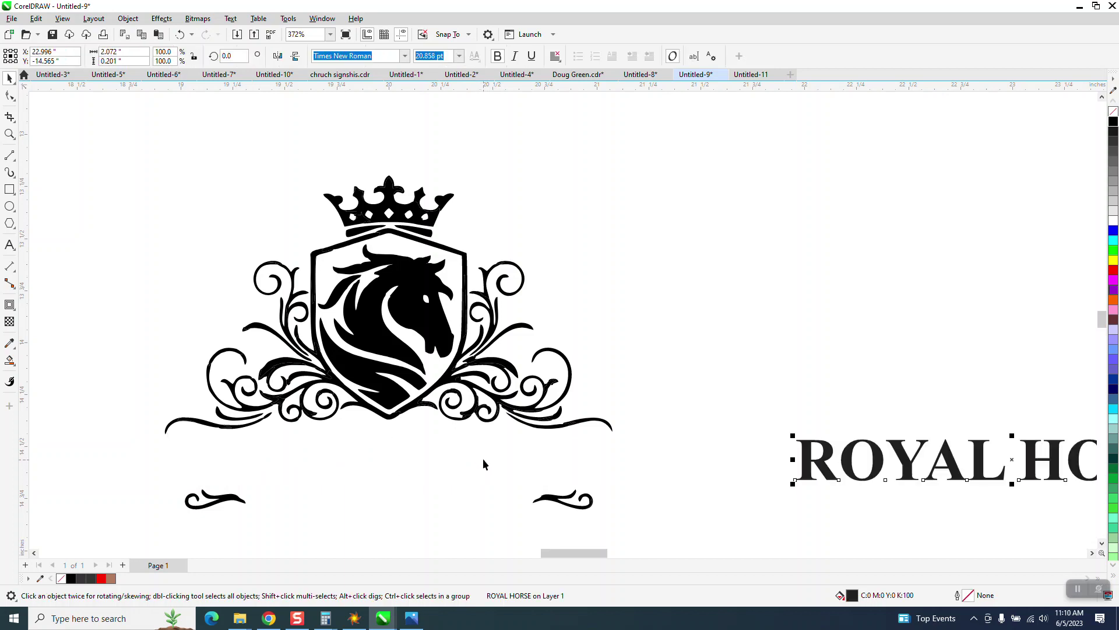
# Move the horse's head, mane strand and lower neck pieces 3 inches to the right, out of the shield.
pyautogui.click(440, 322)
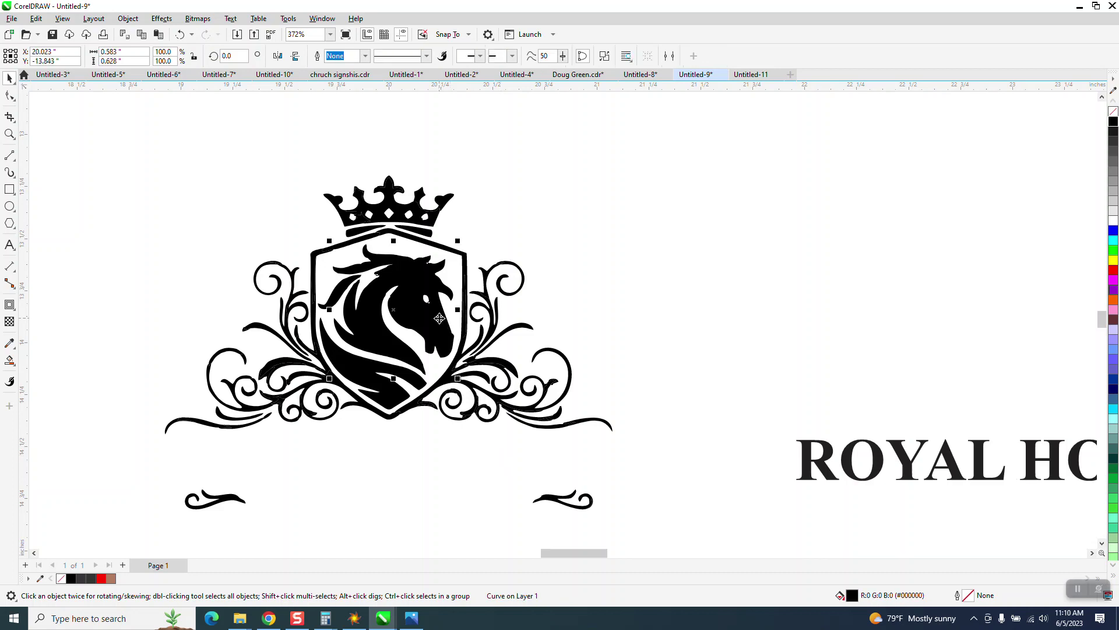
pyautogui.press('Right')
pyautogui.click(341, 288)
pyautogui.press('Right')
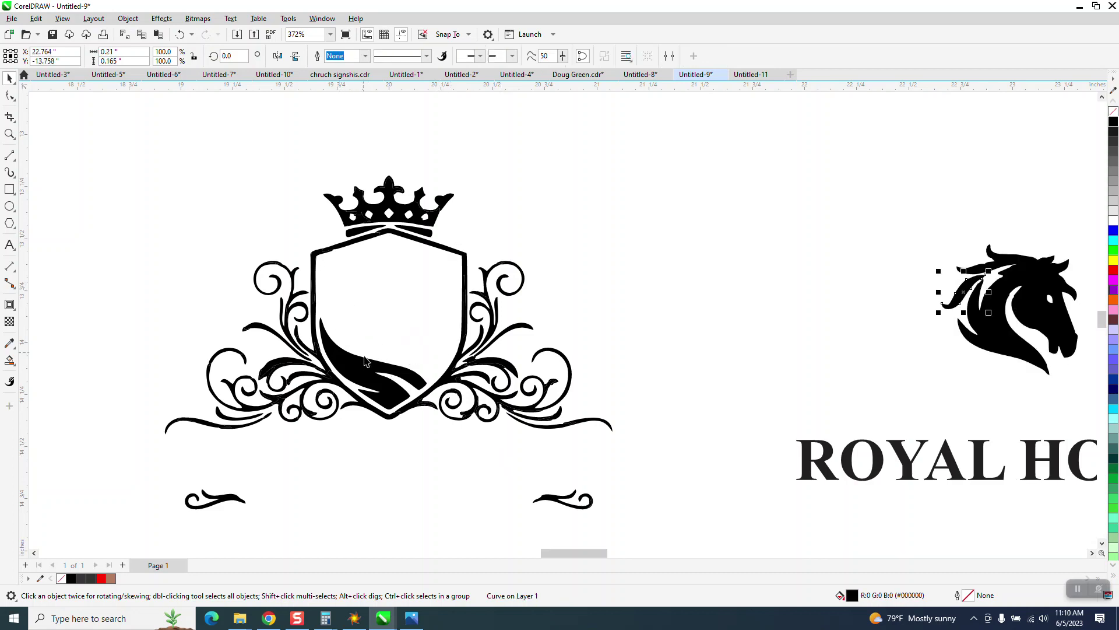
pyautogui.click(367, 358)
pyautogui.press('Right')
# Delete the jagged nodes along both sides of the white crescent between the horse's cheek and mane with the Shape tool.
pyautogui.click(9, 135)
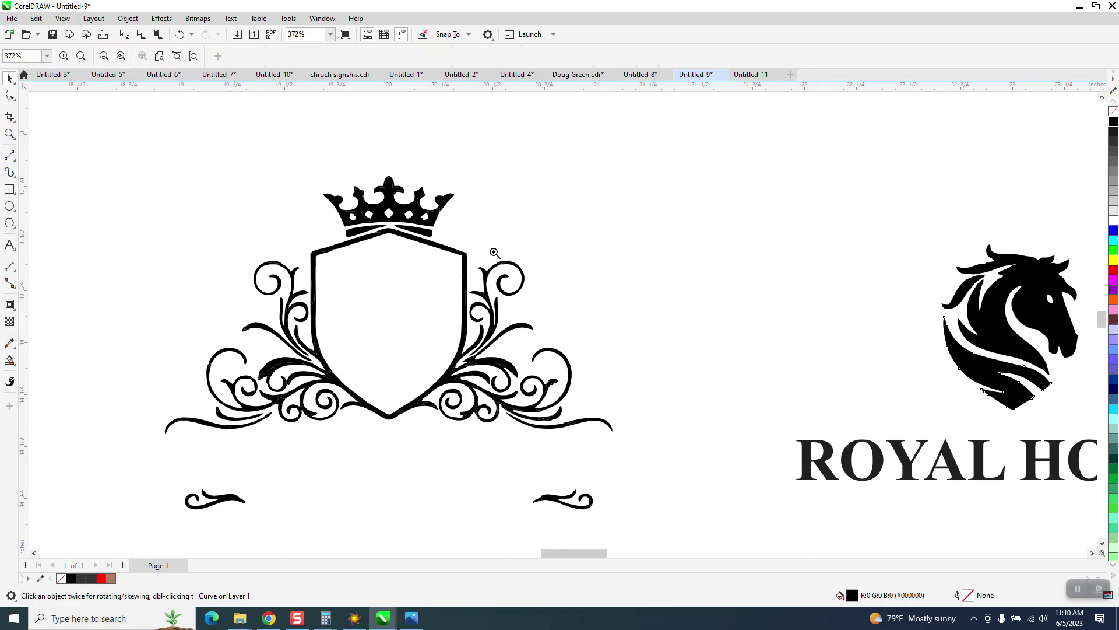
pyautogui.moveTo(987, 277); pyautogui.dragTo(1042, 318)
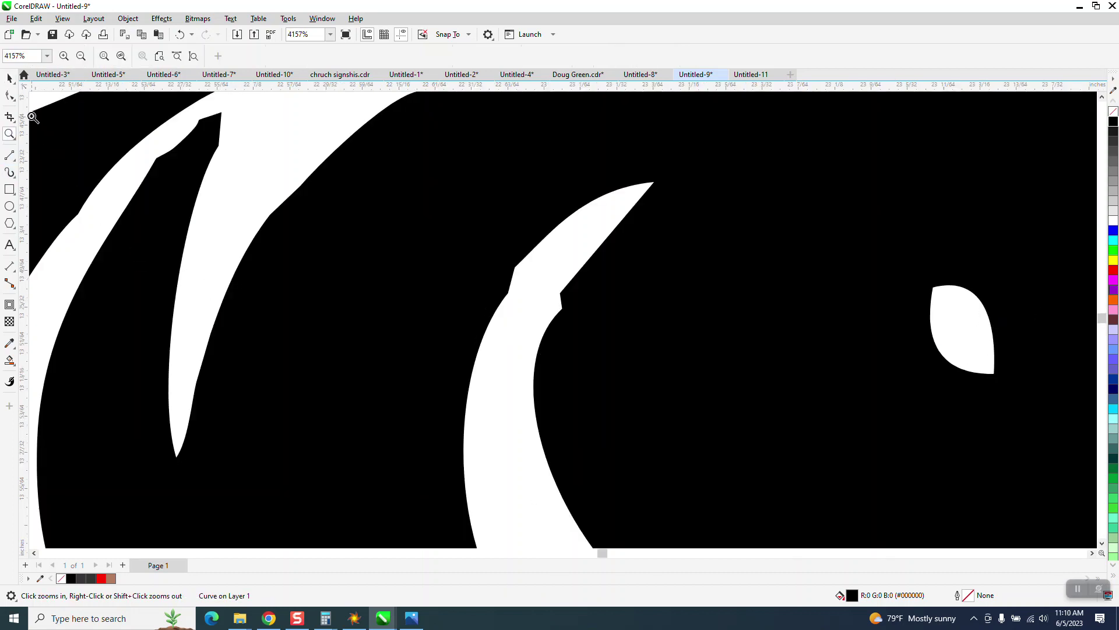
pyautogui.click(9, 95)
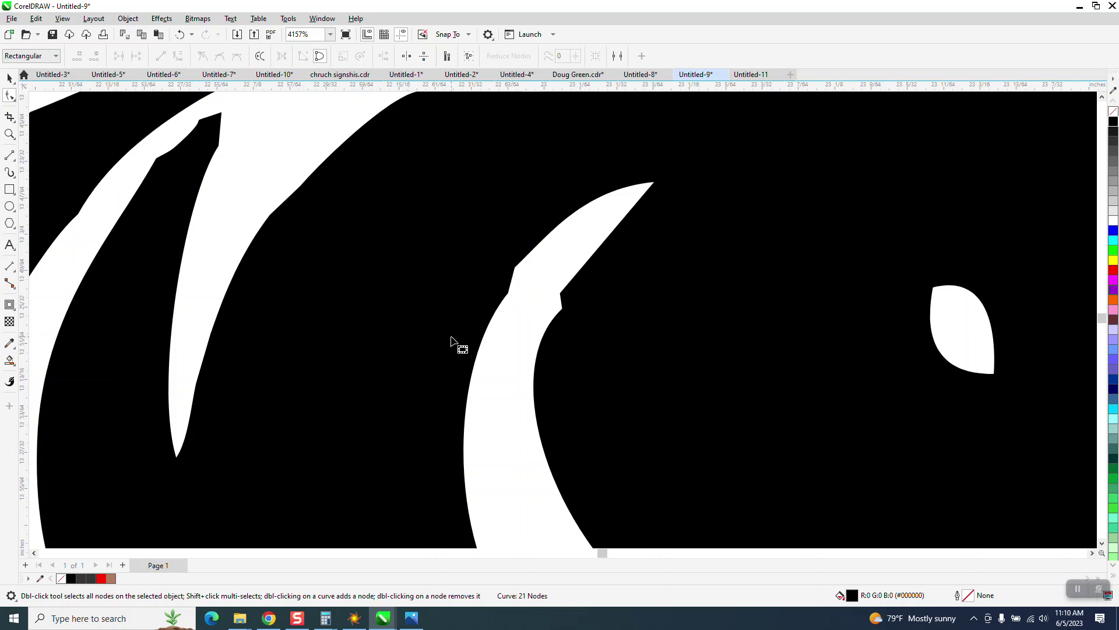
pyautogui.click(495, 312)
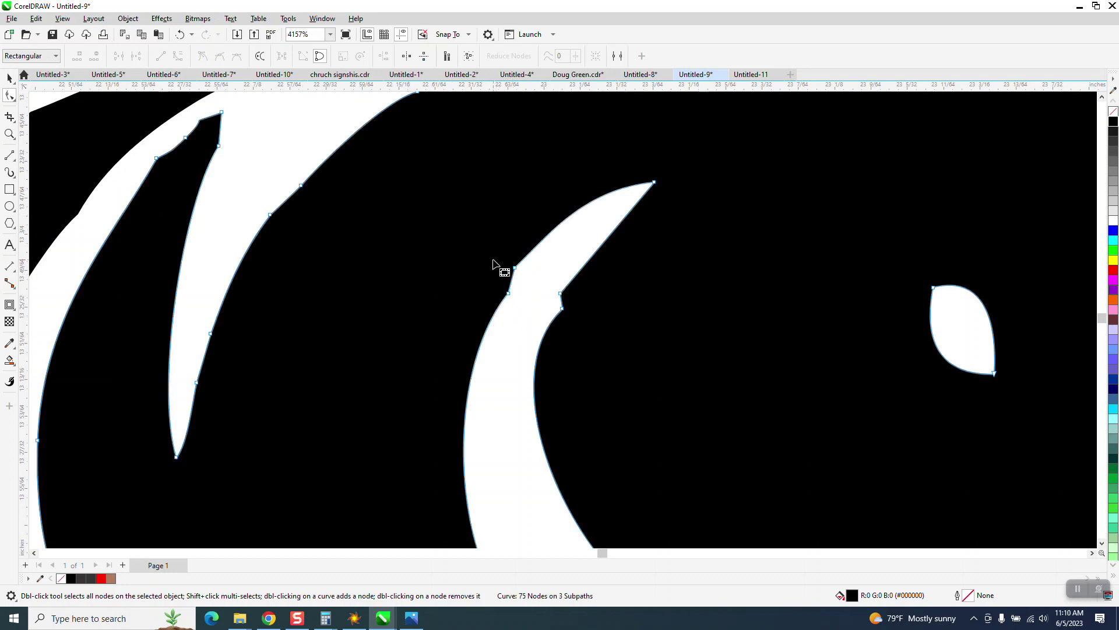
pyautogui.moveTo(488, 252); pyautogui.dragTo(625, 390)
pyautogui.press('Delete')
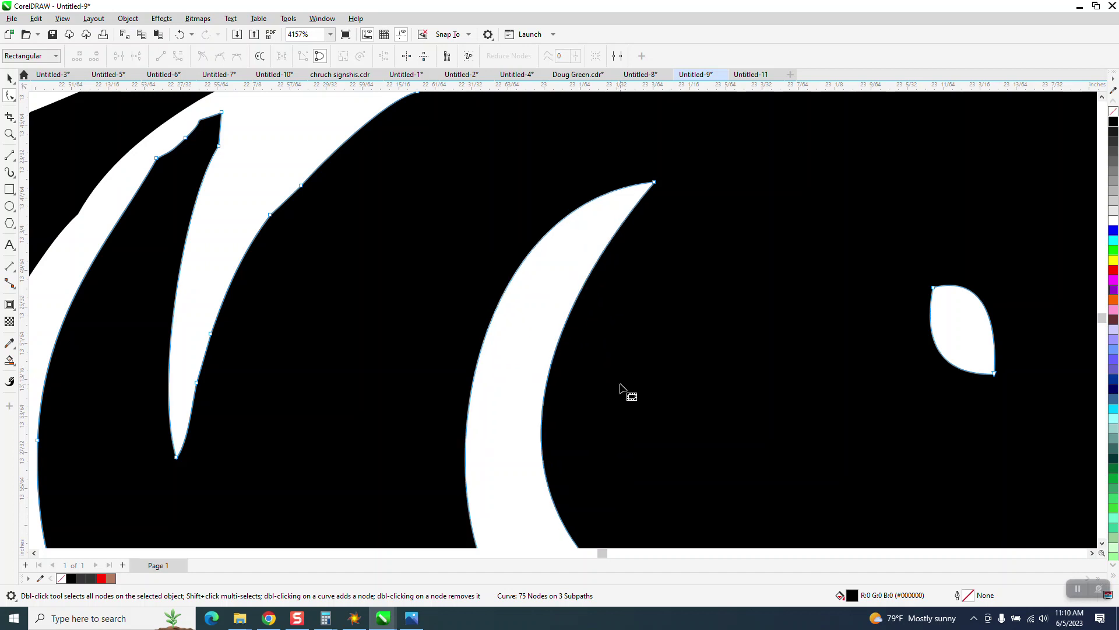
# Delete the jagged nodes near the tip of the inner mane strand and reshape its inner edge with the curve handle.
pyautogui.scroll(-2, 620, 385)
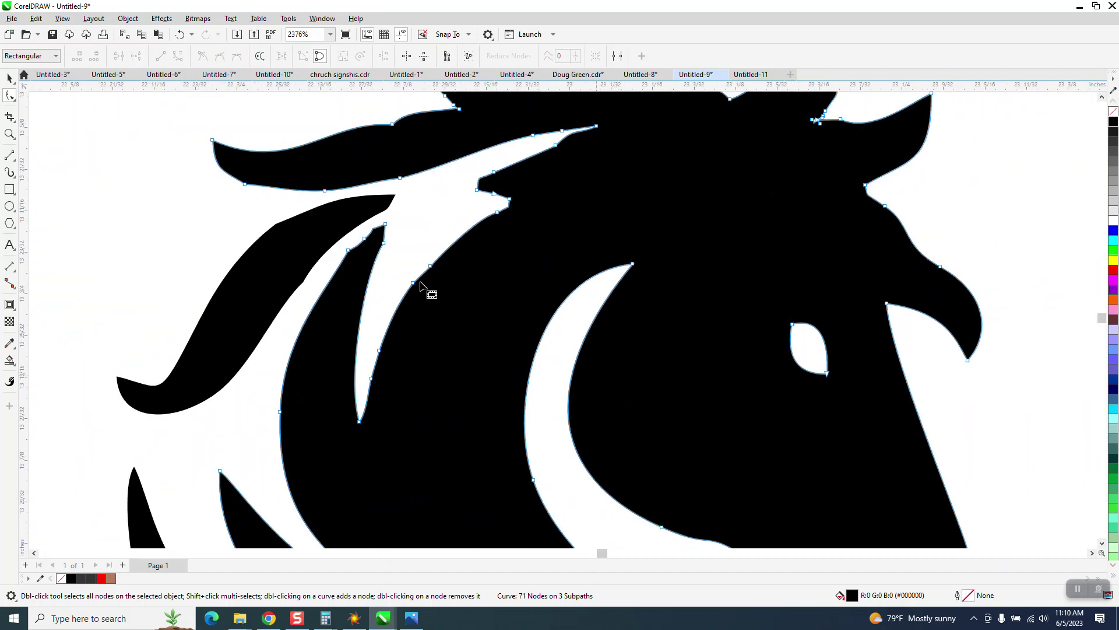
pyautogui.moveTo(389, 241); pyautogui.dragTo(340, 267)
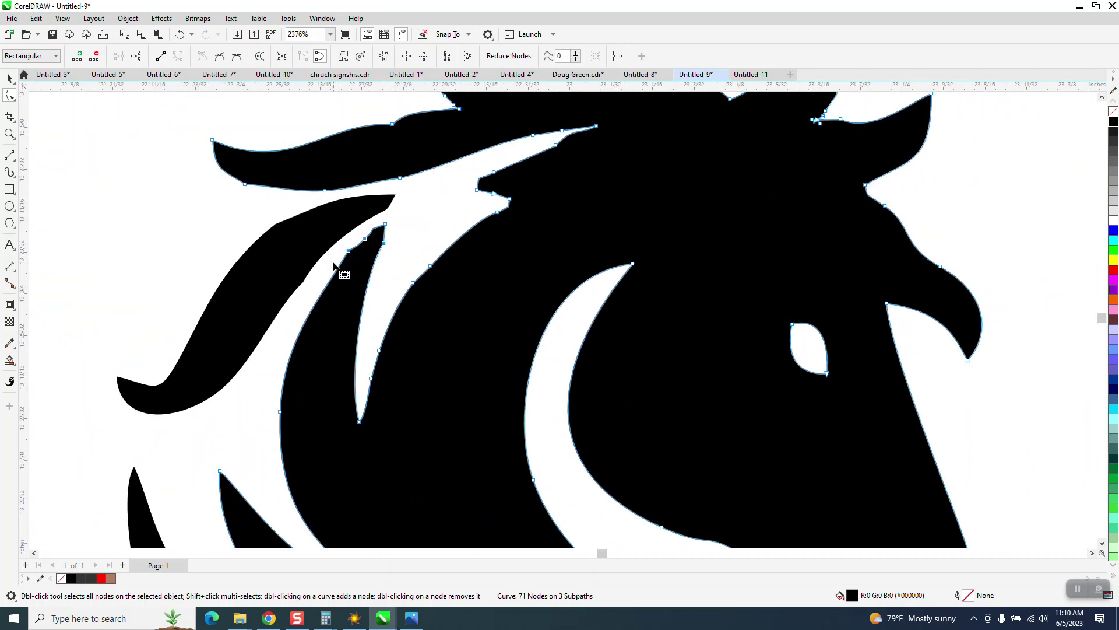
pyautogui.press('Delete')
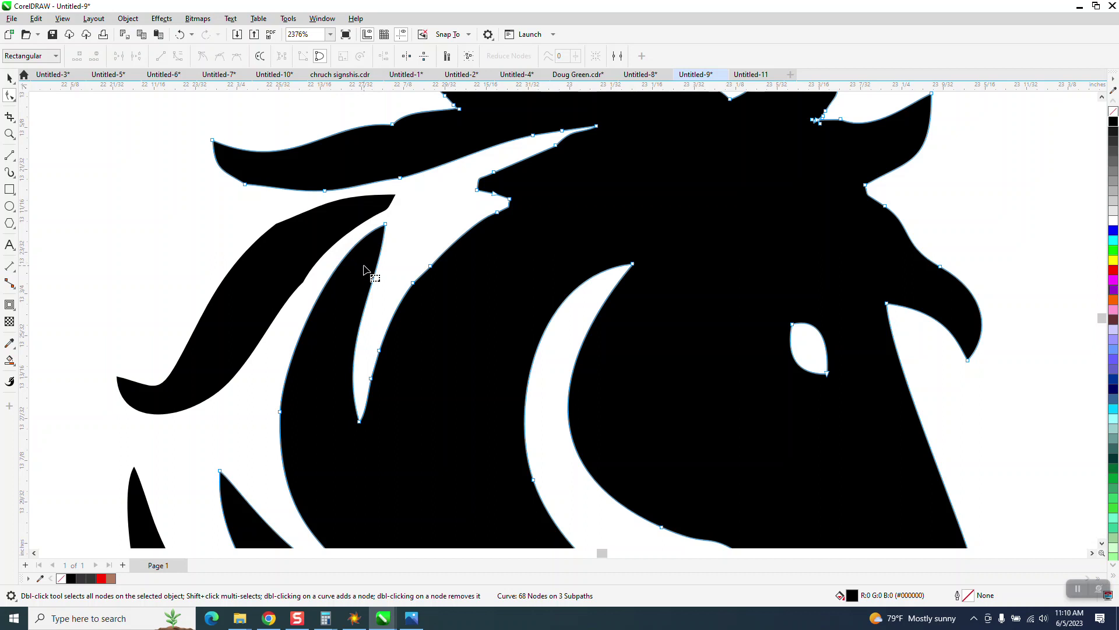
pyautogui.click(360, 421)
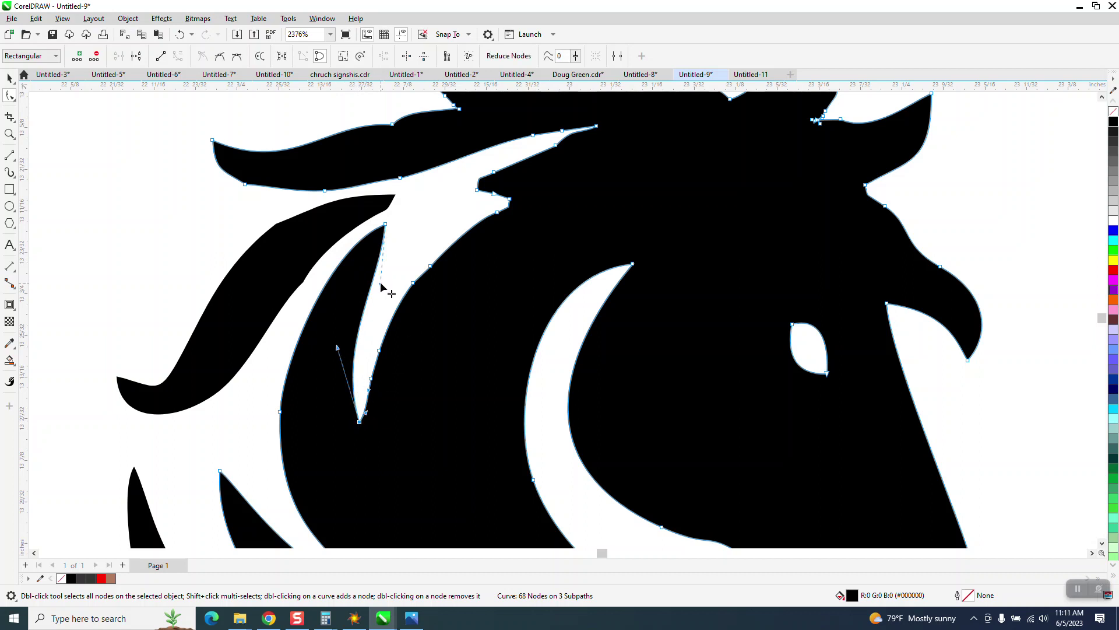
pyautogui.moveTo(380, 286); pyautogui.dragTo(376, 297)
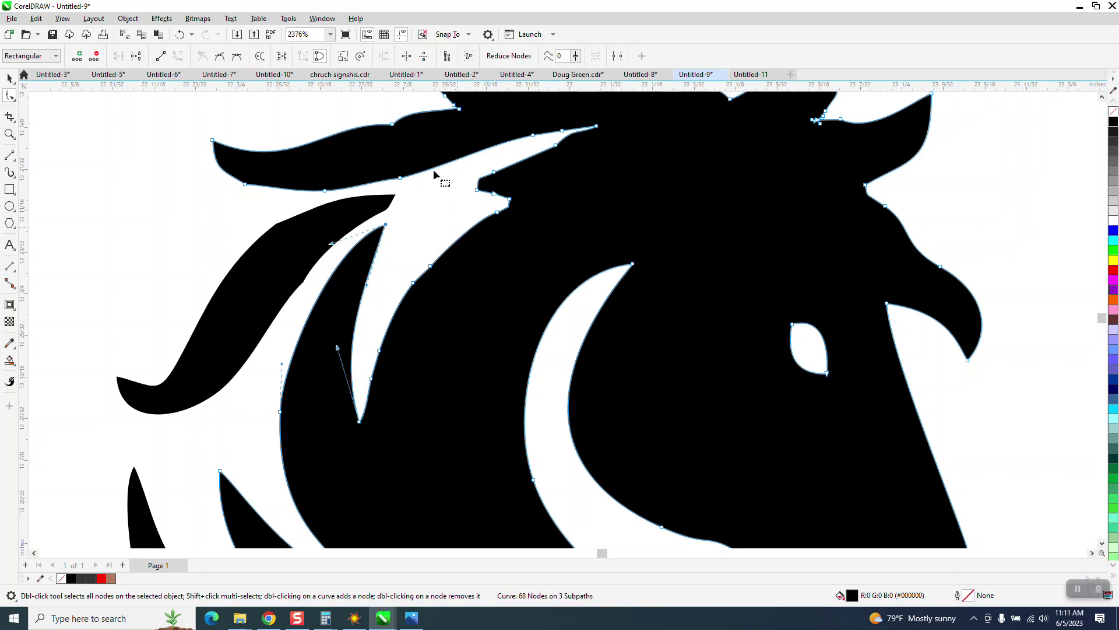
# Try removing the extra node by the pointed lower tip of the horse's neck, and undo the removal.
pyautogui.scroll(-4, 700, 290)
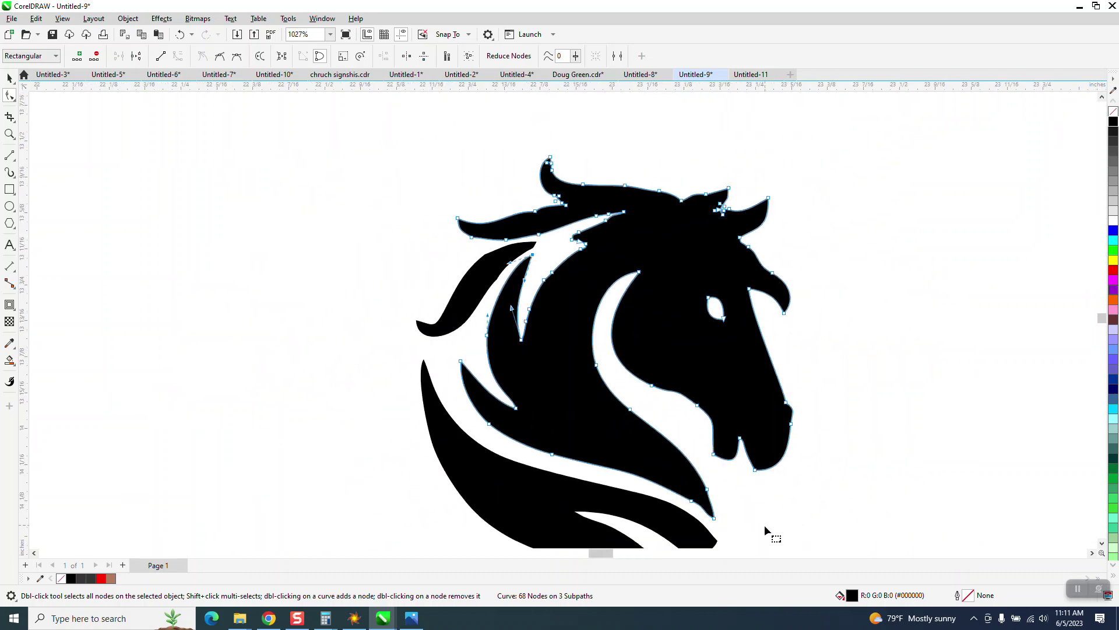
pyautogui.click(748, 503)
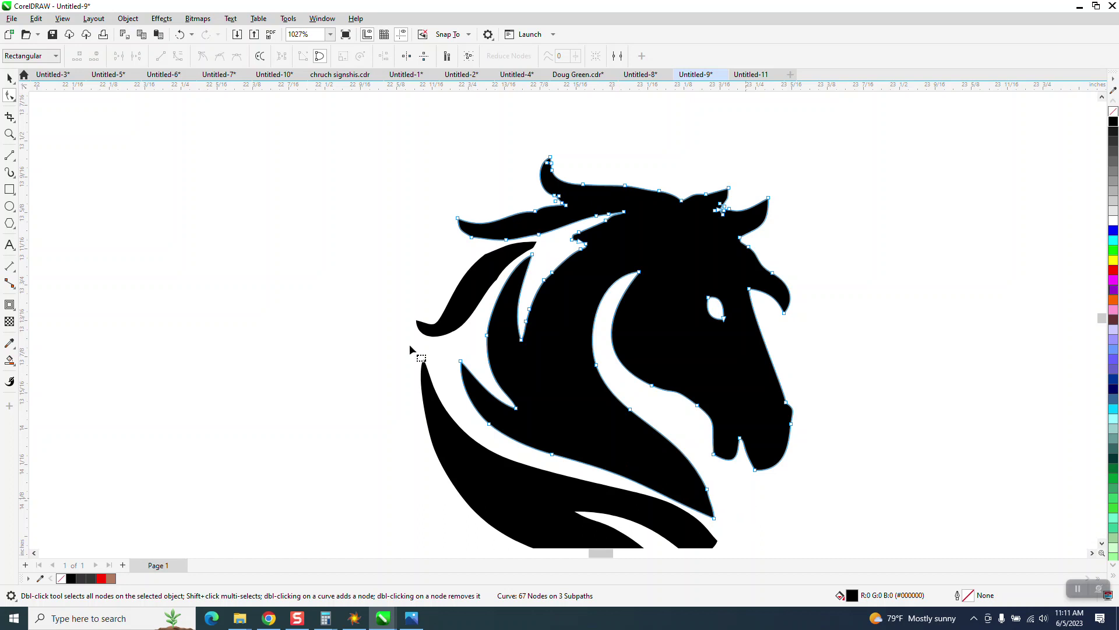
pyautogui.click(180, 34)
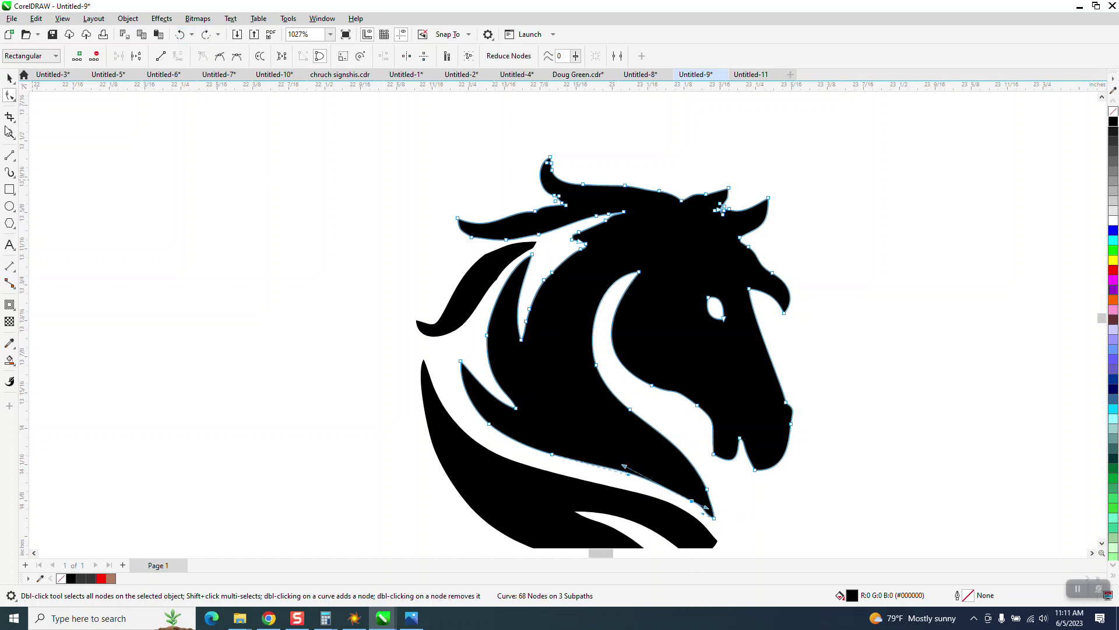
# Choose the Smooth tool and set its nib size to 0.25 inch.
pyautogui.press('z')
pyautogui.moveTo(654, 478); pyautogui.dragTo(860, 551)
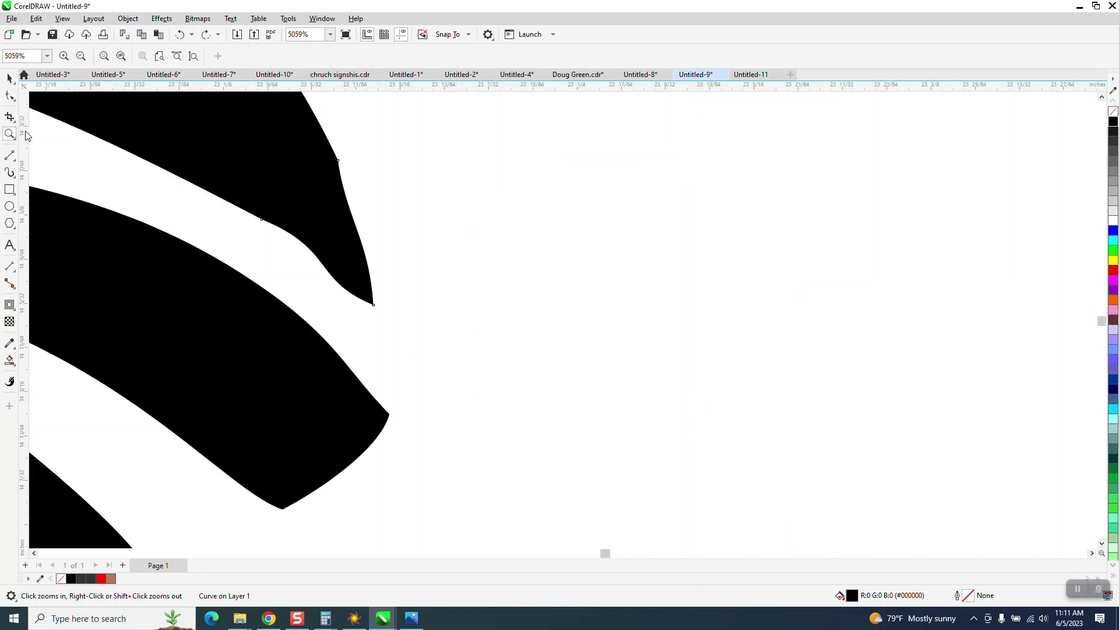
pyautogui.click(11, 98)
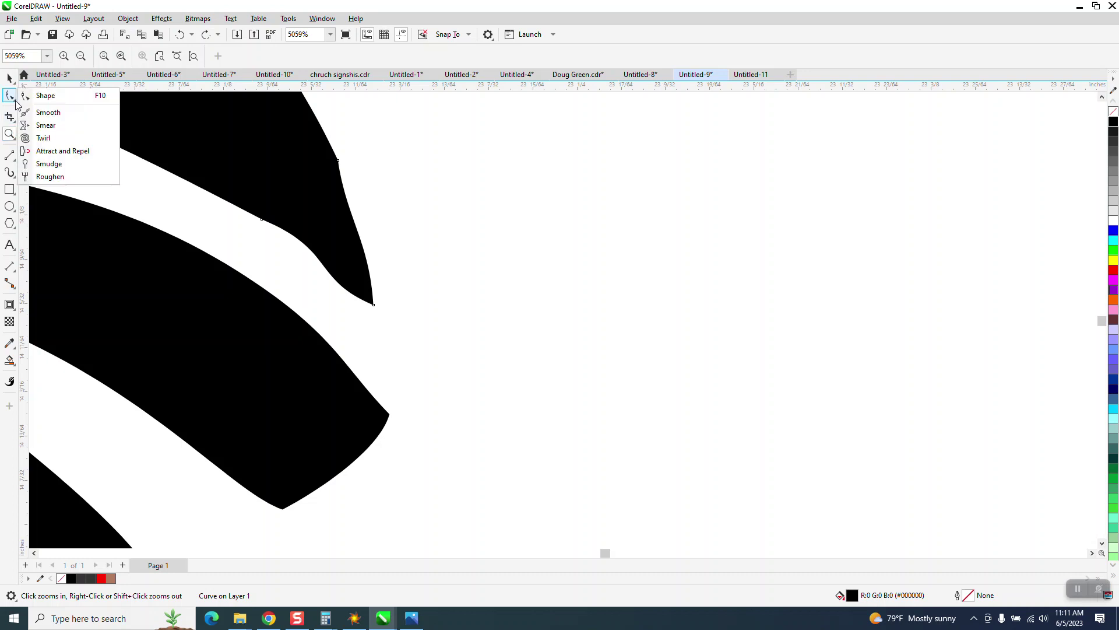
pyautogui.click(48, 112)
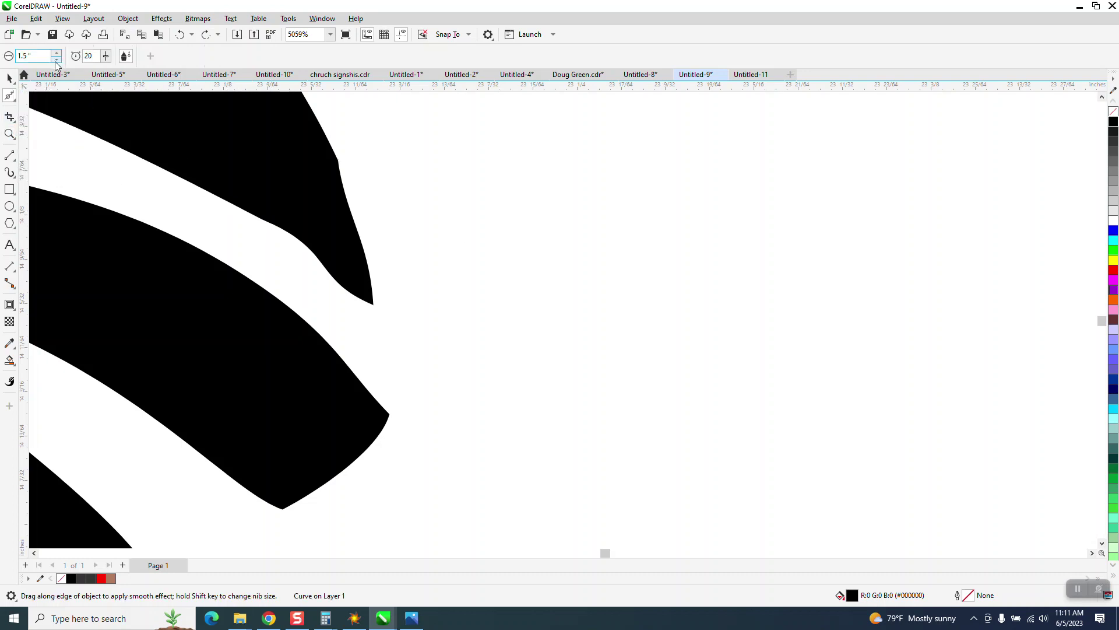
pyautogui.scroll(-1, 626, 416)
pyautogui.scroll(-8, 647, 337)
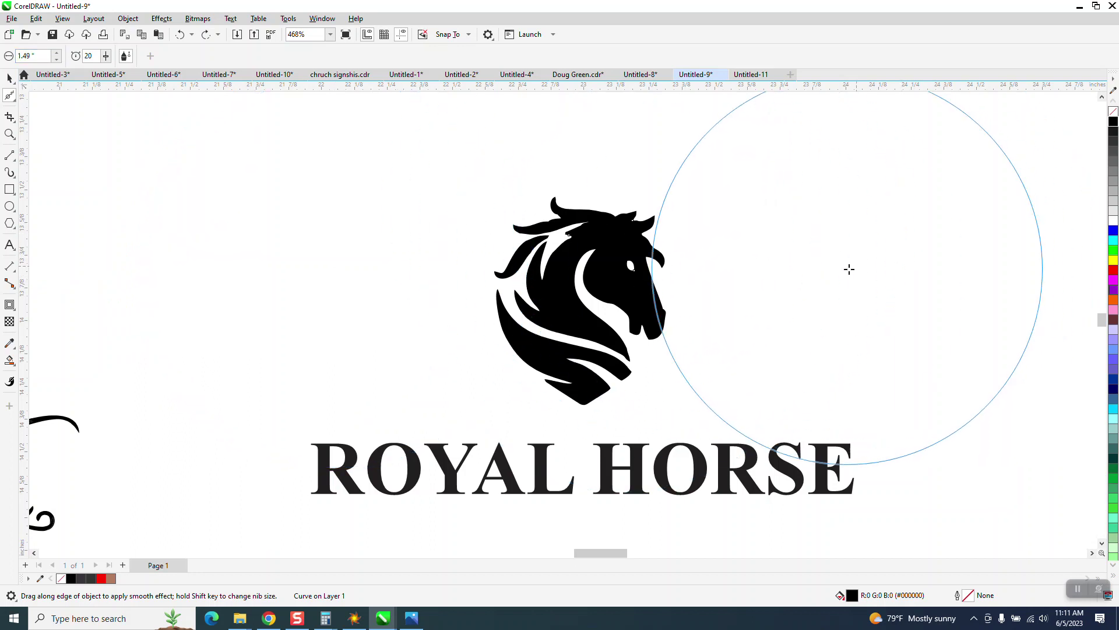
pyautogui.click(104, 146)
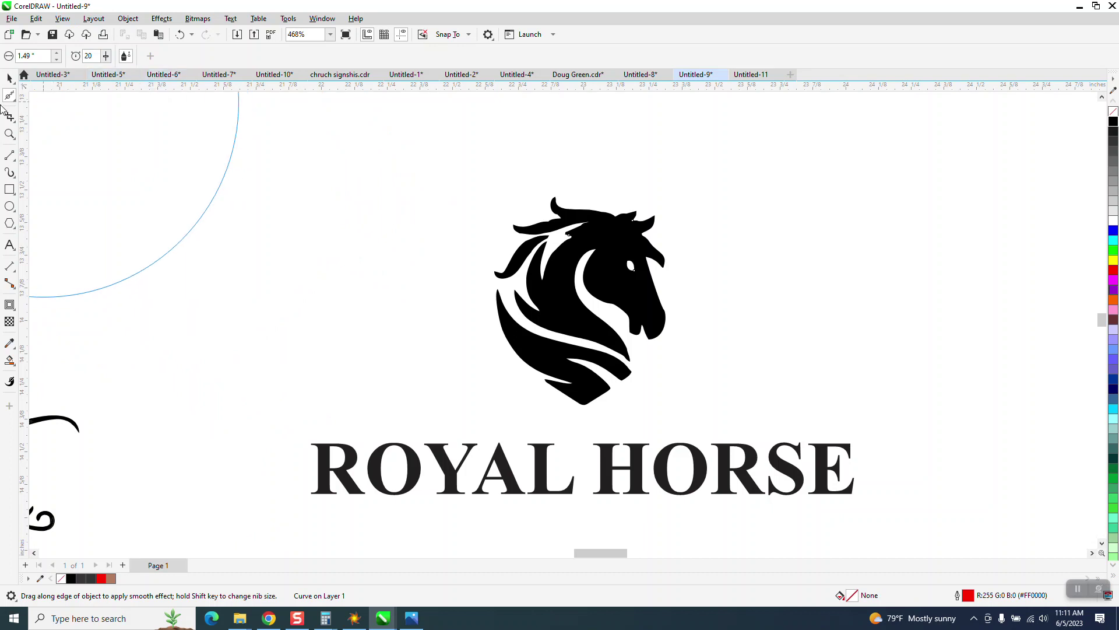
pyautogui.click(29, 56)
pyautogui.press('BackSpace')
pyautogui.write('.25')
pyautogui.press('Return')
# Try the Smooth tool with its 0.25 inch nib around the pointed lower ends of the horse's neck.
pyautogui.click(9, 134)
pyautogui.moveTo(611, 343); pyautogui.dragTo(669, 386)
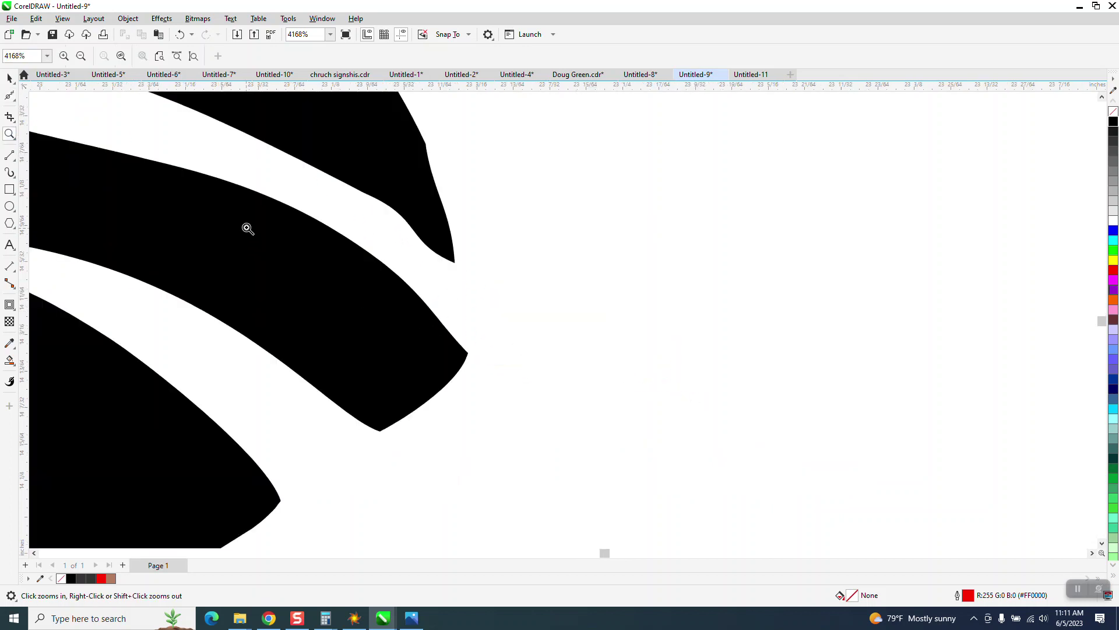
pyautogui.scroll(-2, 487, 330)
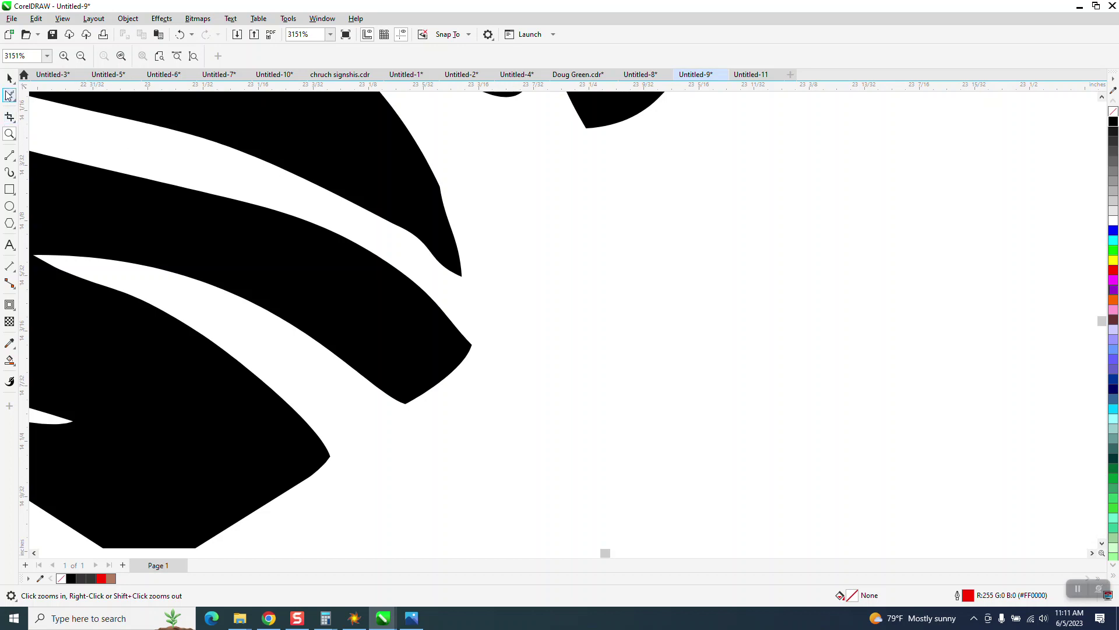
pyautogui.click(15, 105)
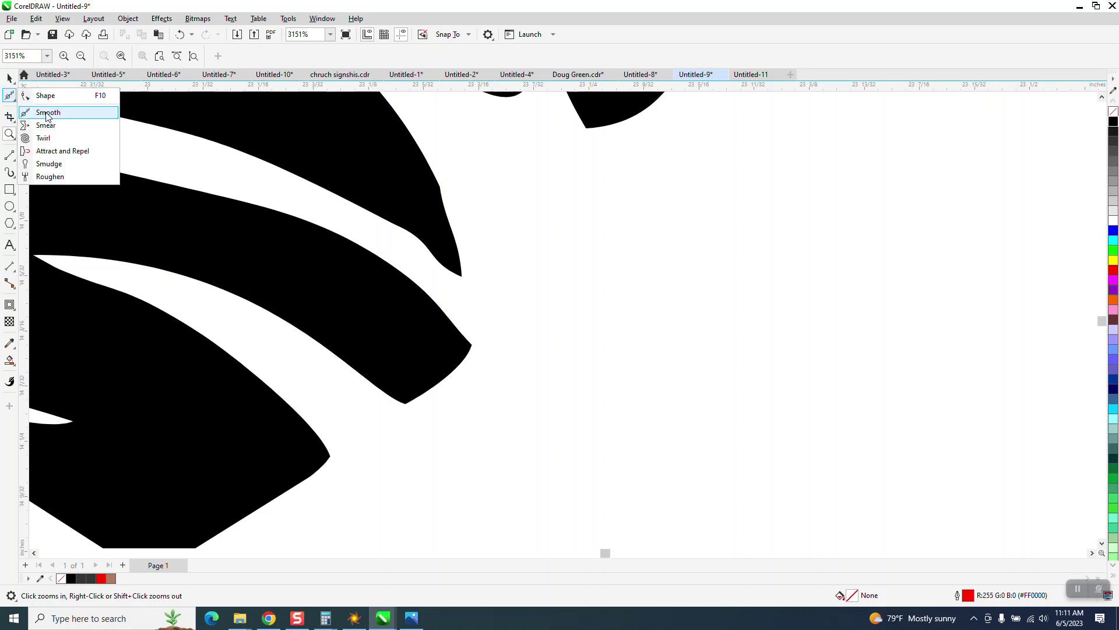
pyautogui.click(44, 111)
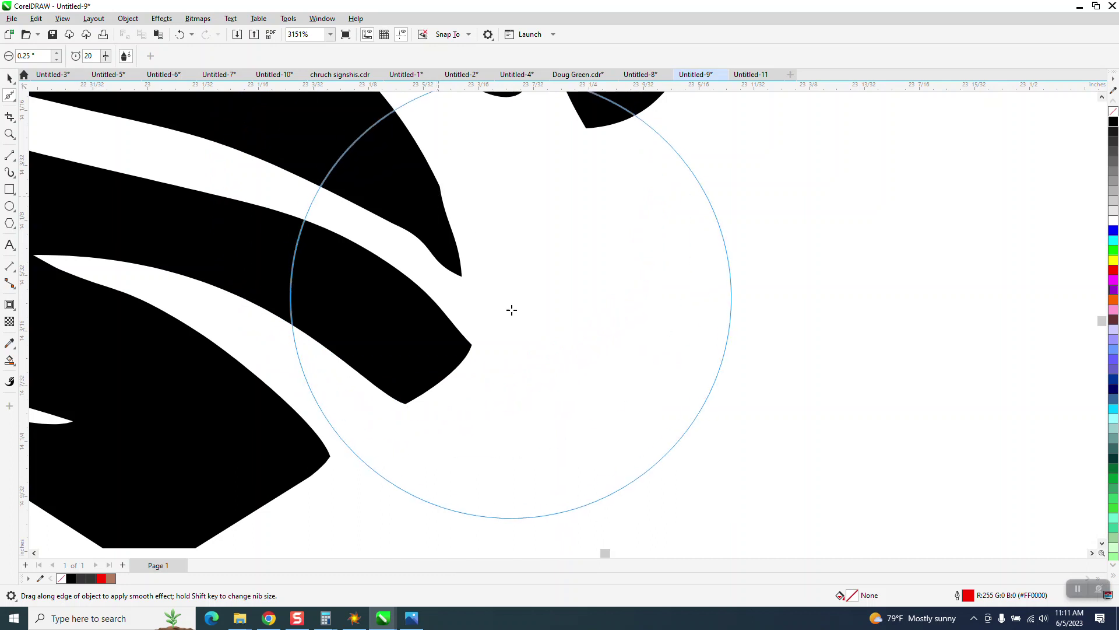
pyautogui.scroll(-3, 444, 309)
# Select the main horse head curve and break it apart.
pyautogui.click(10, 77)
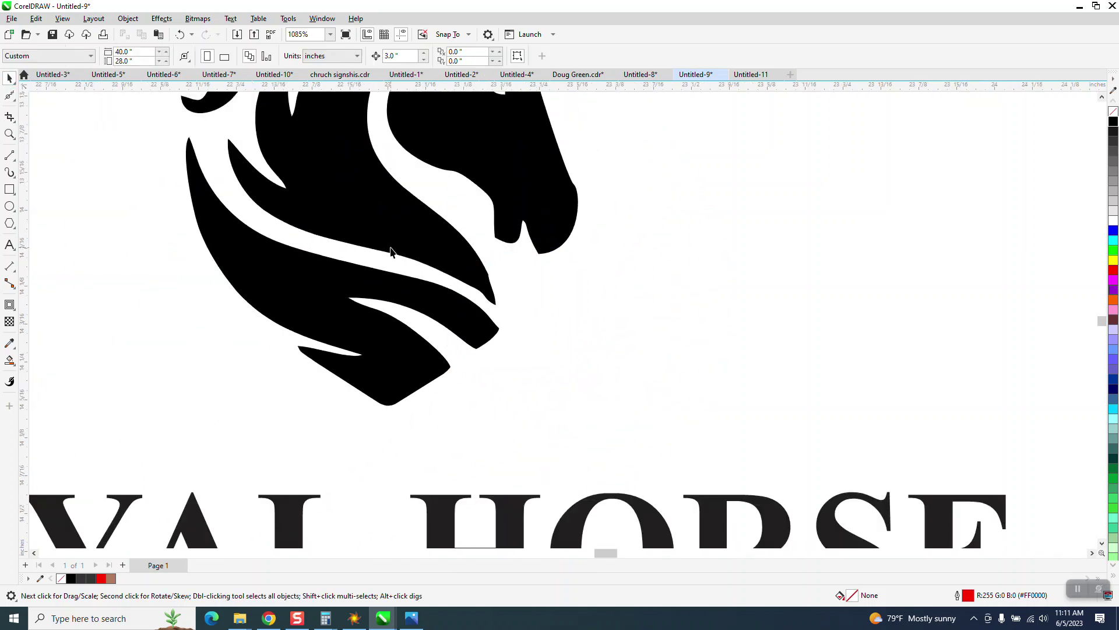
pyautogui.click(388, 239)
pyautogui.click(127, 18)
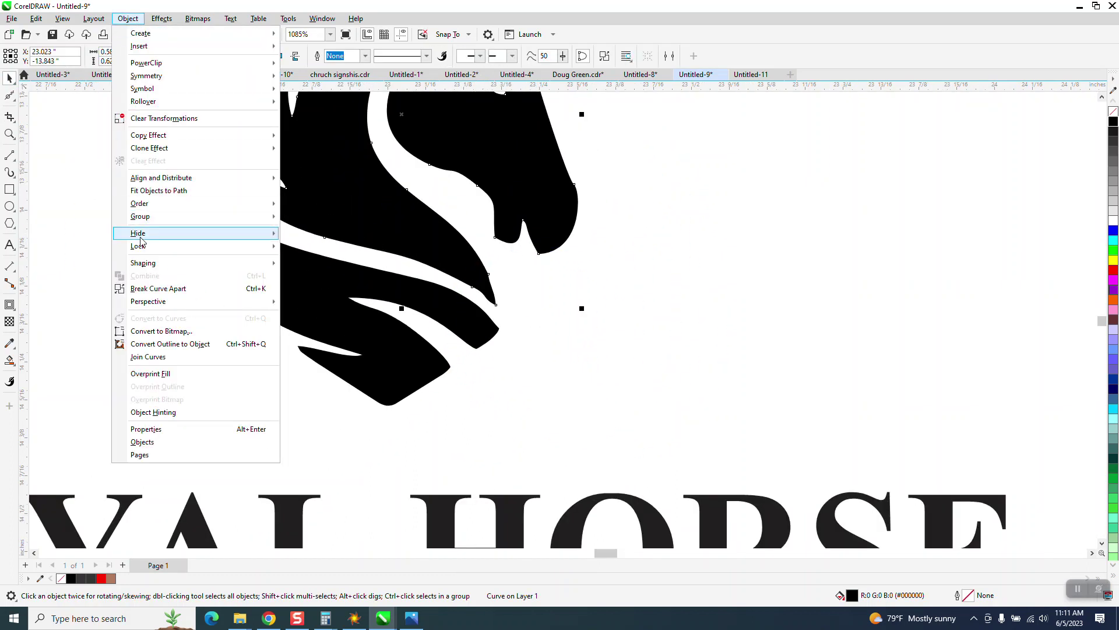
pyautogui.moveTo(162, 222)
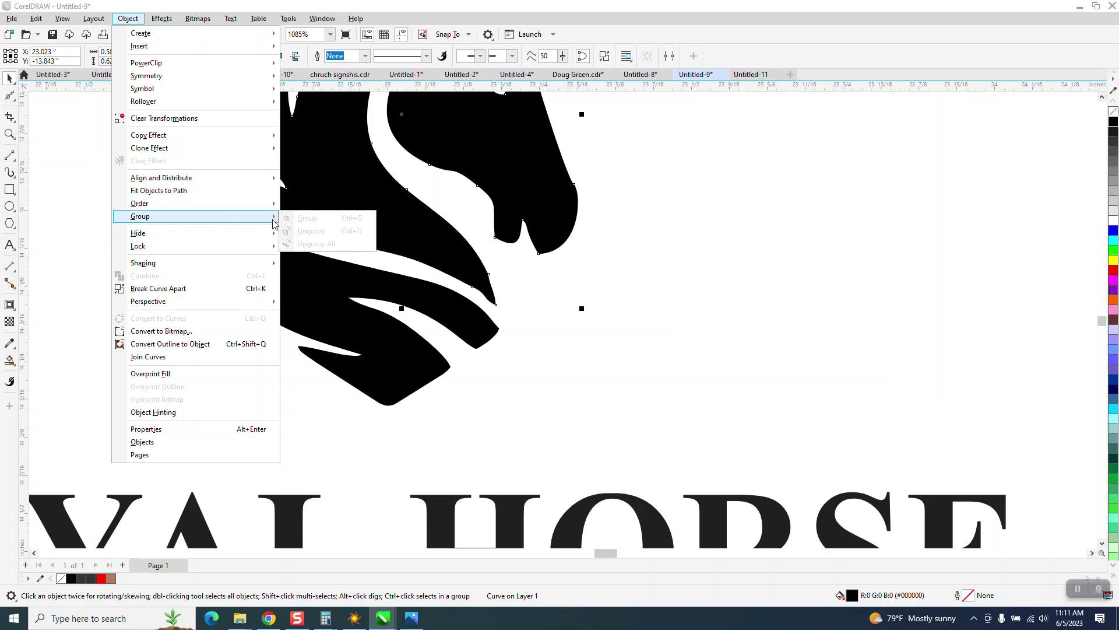
pyautogui.click(170, 290)
# Smooth the pointed lower tip of the horse head curve with the Smooth tool.
pyautogui.click(9, 97)
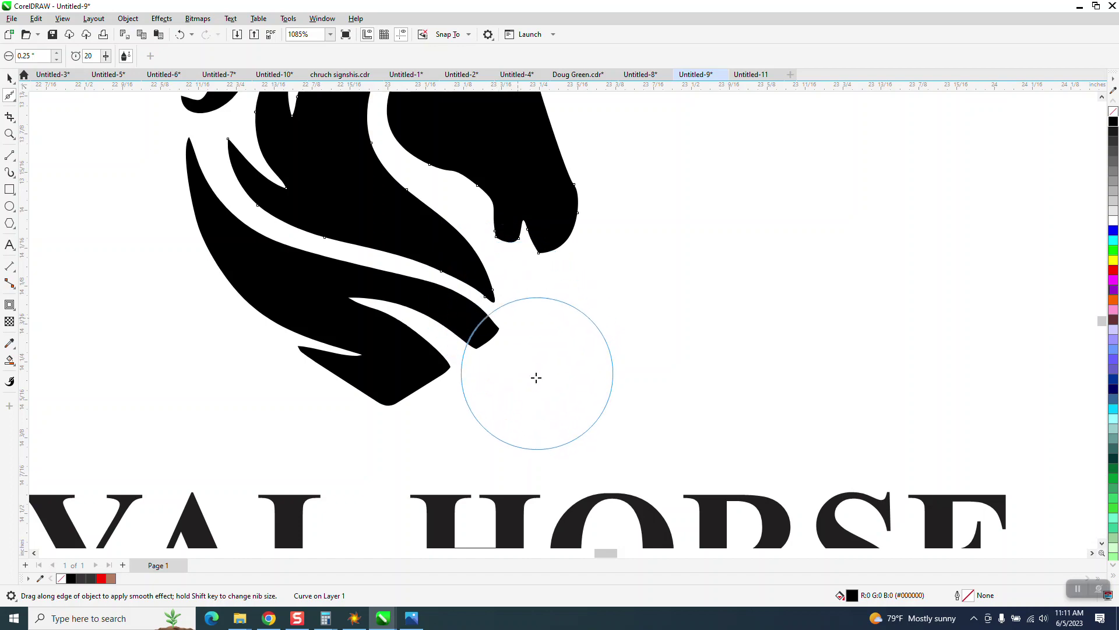
pyautogui.scroll(-1, 534, 474)
pyautogui.scroll(-3, 533, 478)
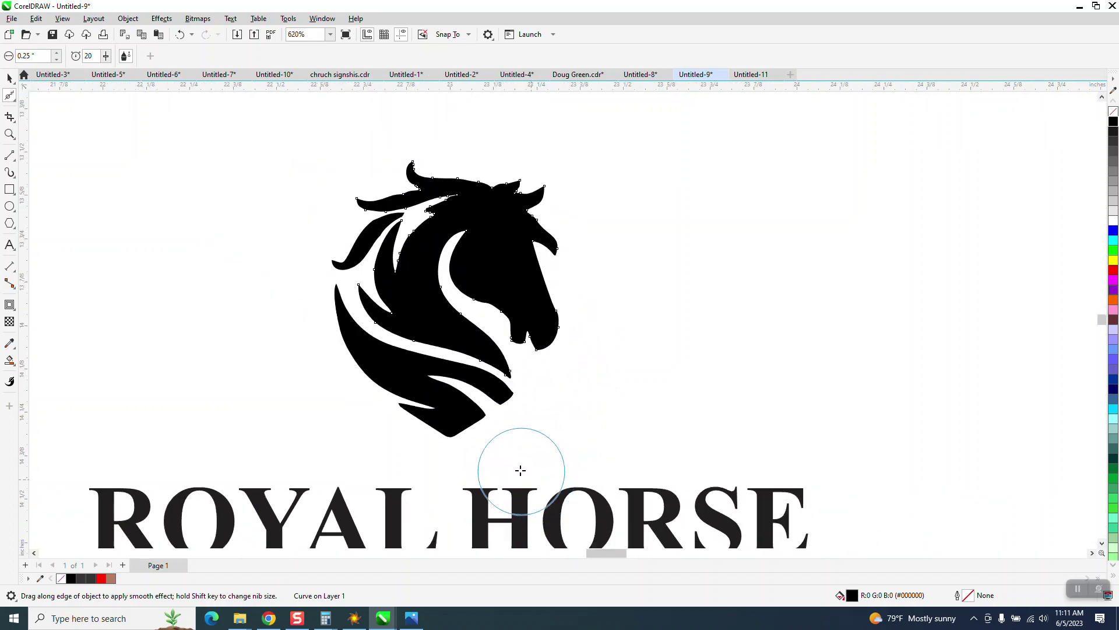
pyautogui.click(10, 78)
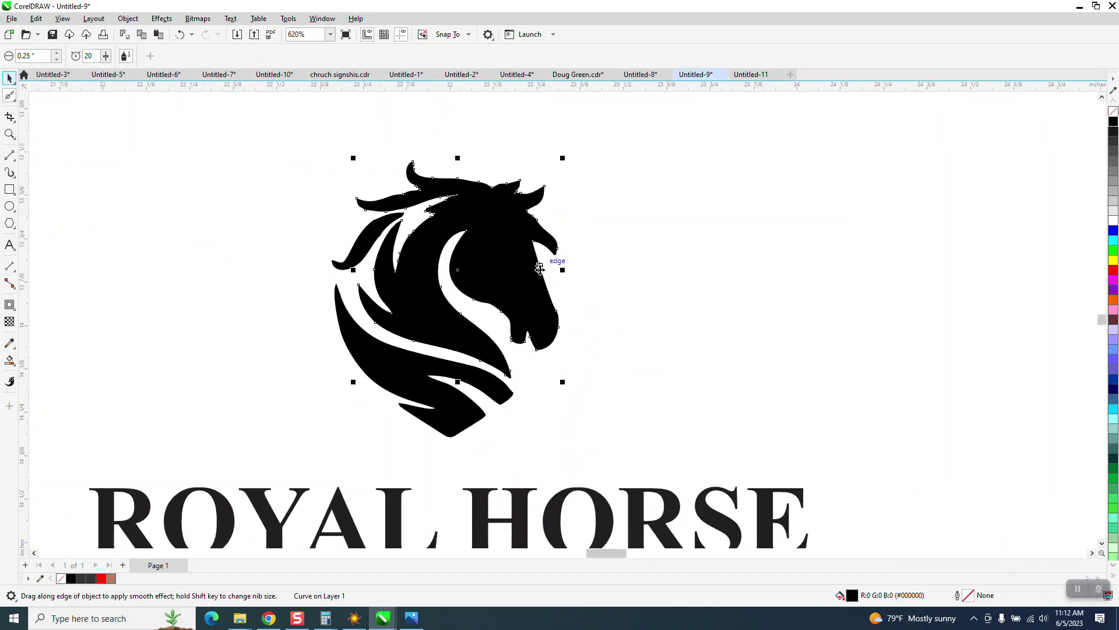
# Select all the horse logo's curves, remove their fill and give them a black outline.
pyautogui.scroll(-6, 665, 295)
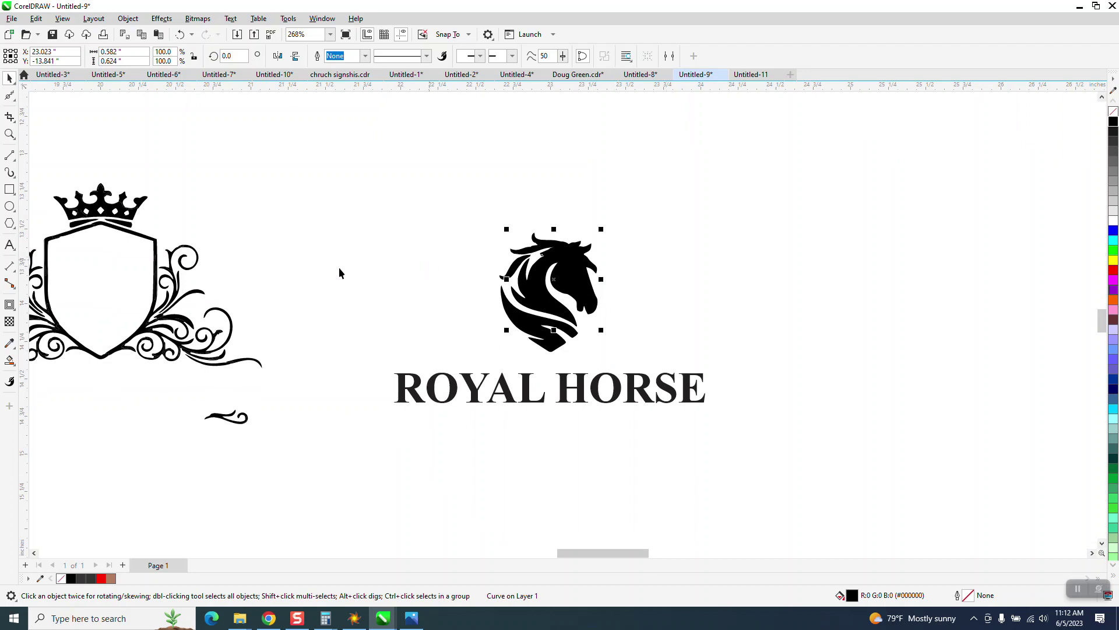
pyautogui.click(9, 133)
pyautogui.moveTo(472, 231); pyautogui.dragTo(620, 330)
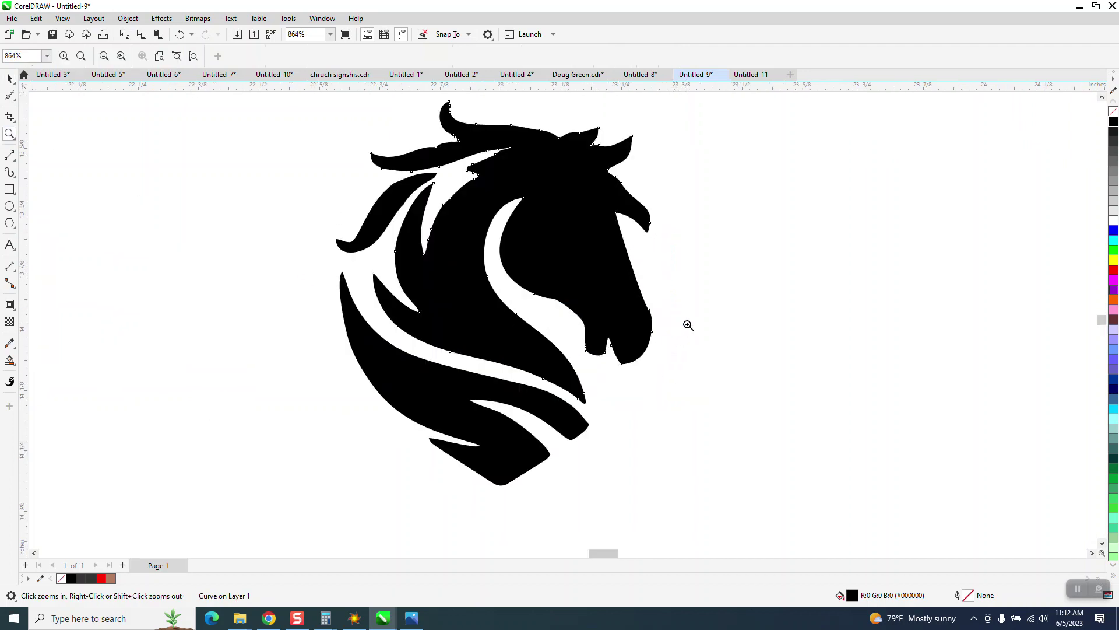
pyautogui.click(10, 78)
pyautogui.scroll(-2, 378, 232)
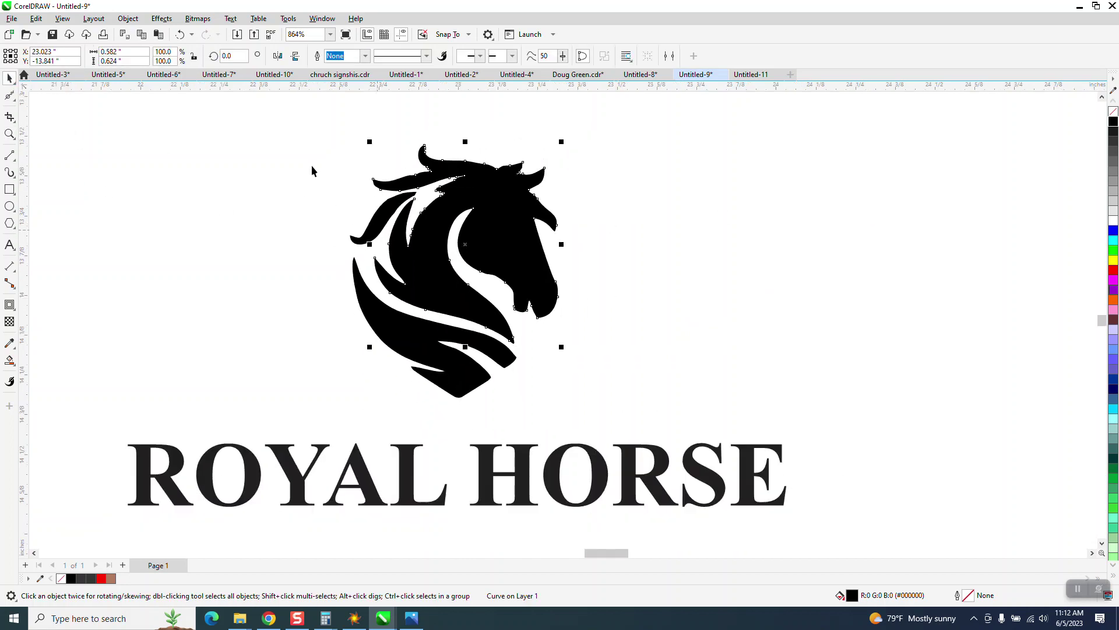
pyautogui.moveTo(300, 137); pyautogui.dragTo(513, 425)
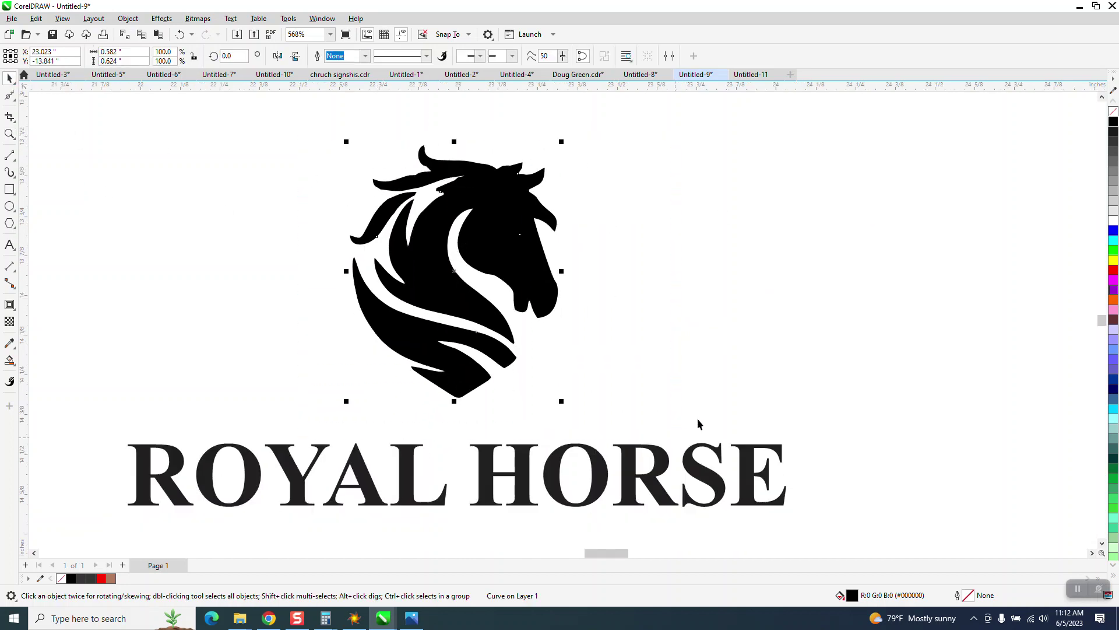
pyautogui.click(1113, 111)
pyautogui.rightClick(1113, 121)
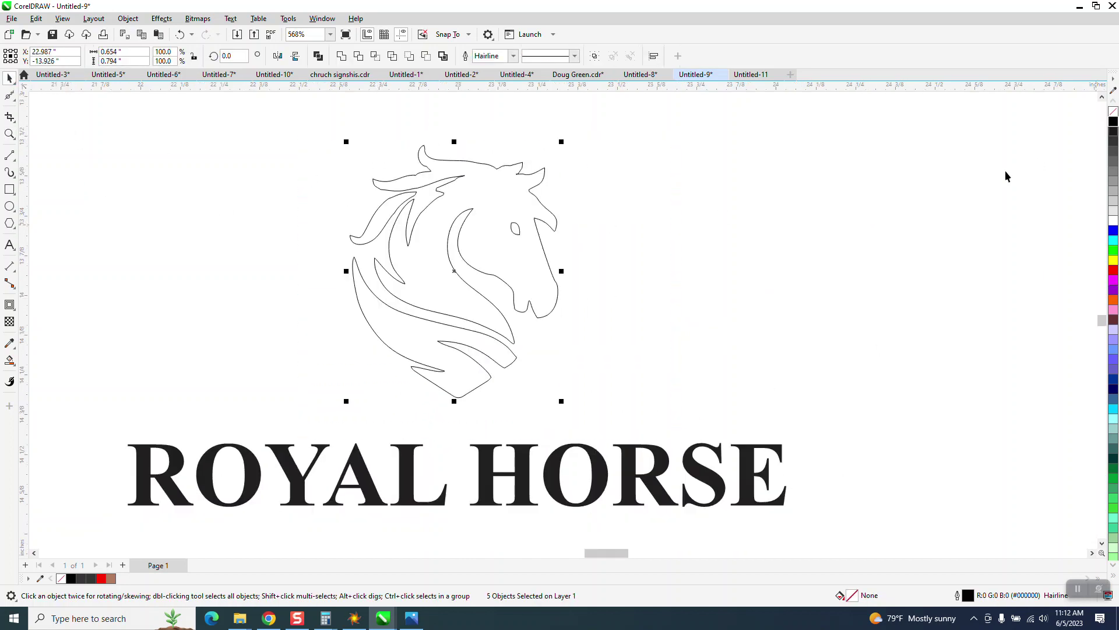
# Fill the horse's enclosed regions with the brown Smart Fill colour and place the filled copy 3 inches to the right of the outlines.
pyautogui.click(9, 362)
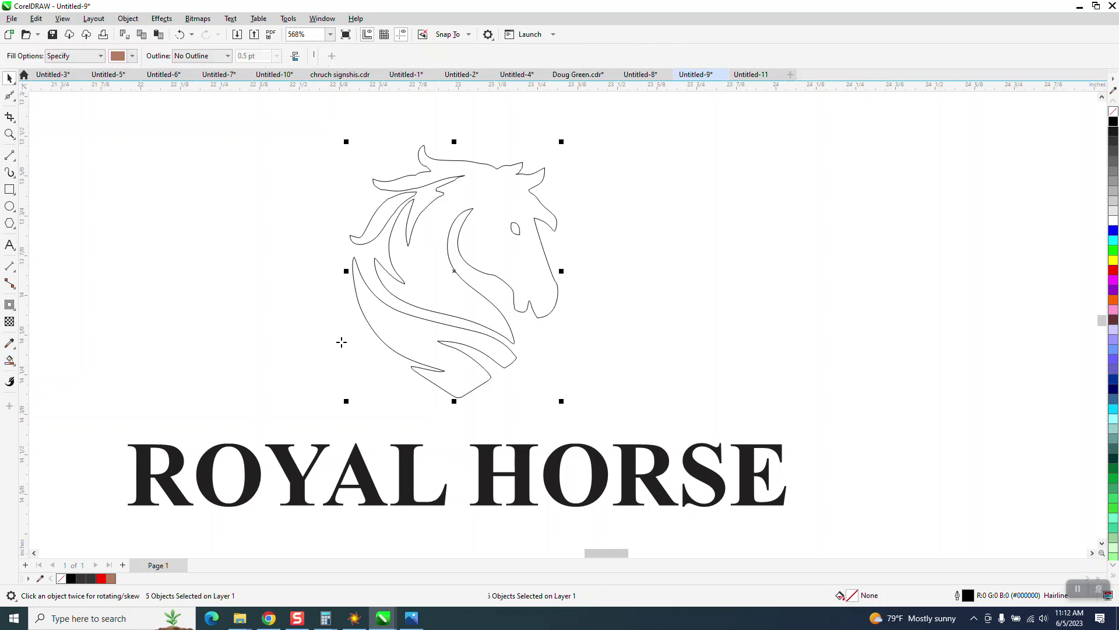
pyautogui.click(399, 337)
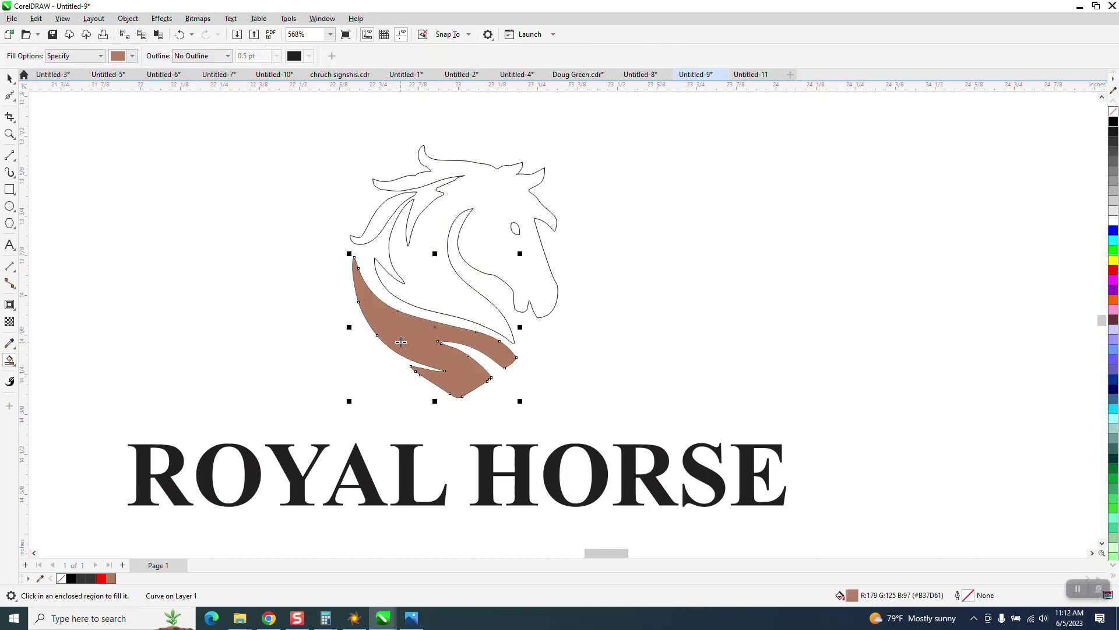
pyautogui.hotkey('ctrl', 'z')
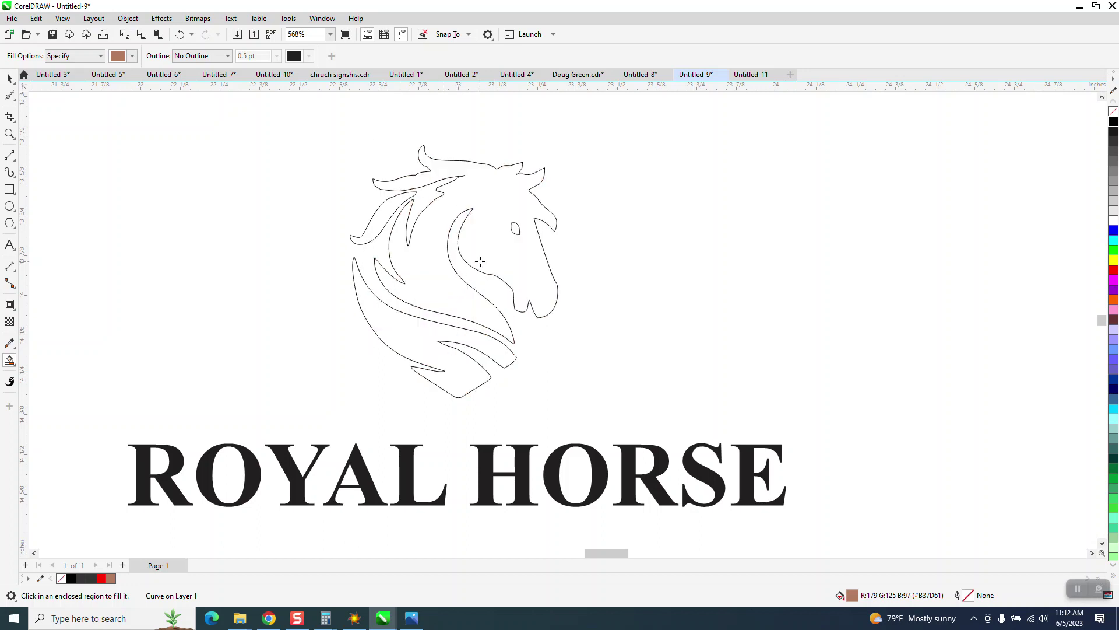
pyautogui.click(395, 205)
pyautogui.scroll(-2, 376, 232)
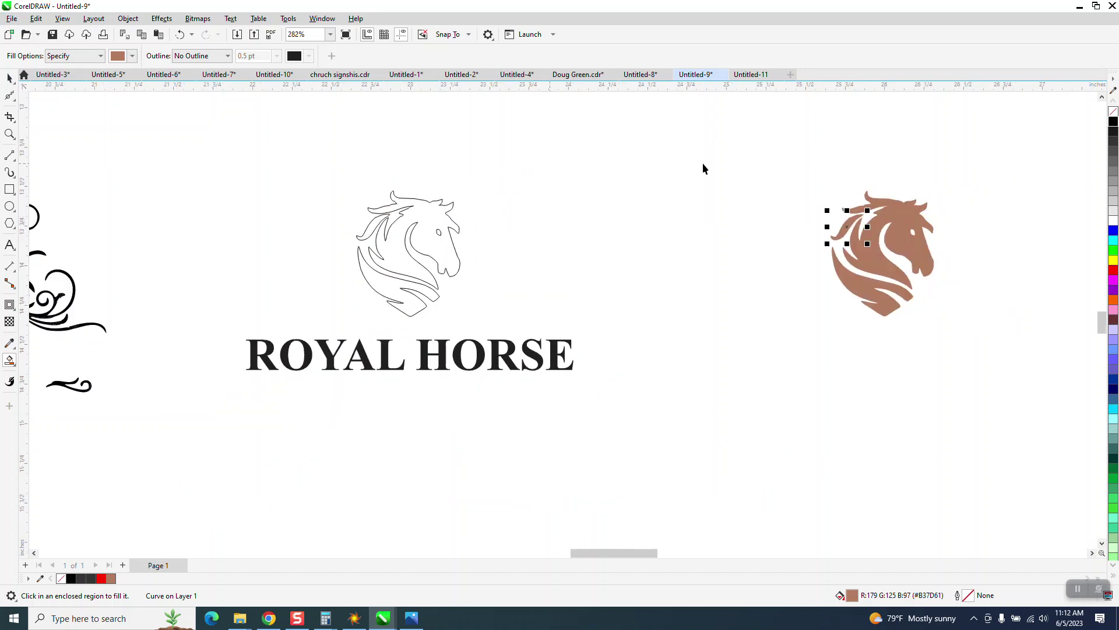
# Select all pieces of the brown horse copy and recolour them black.
pyautogui.press('space')
pyautogui.moveTo(804, 168); pyautogui.dragTo(971, 338)
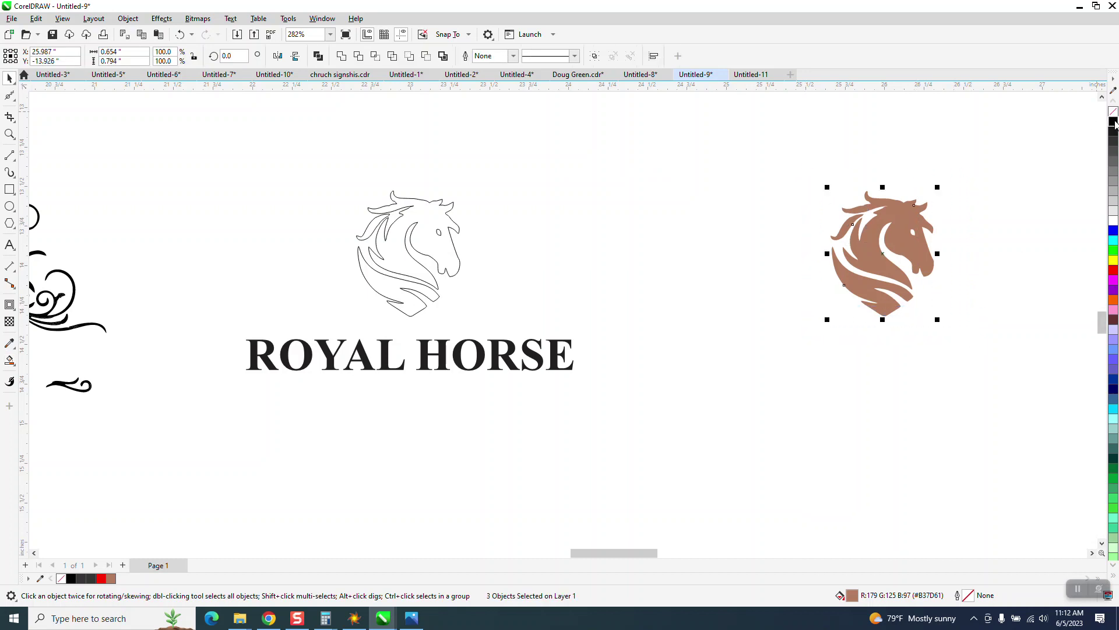
pyautogui.click(1114, 121)
# Select the whole crown and shield crest with its flourishes, remove the fill and apply a black outline.
pyautogui.scroll(-1, 1077, 145)
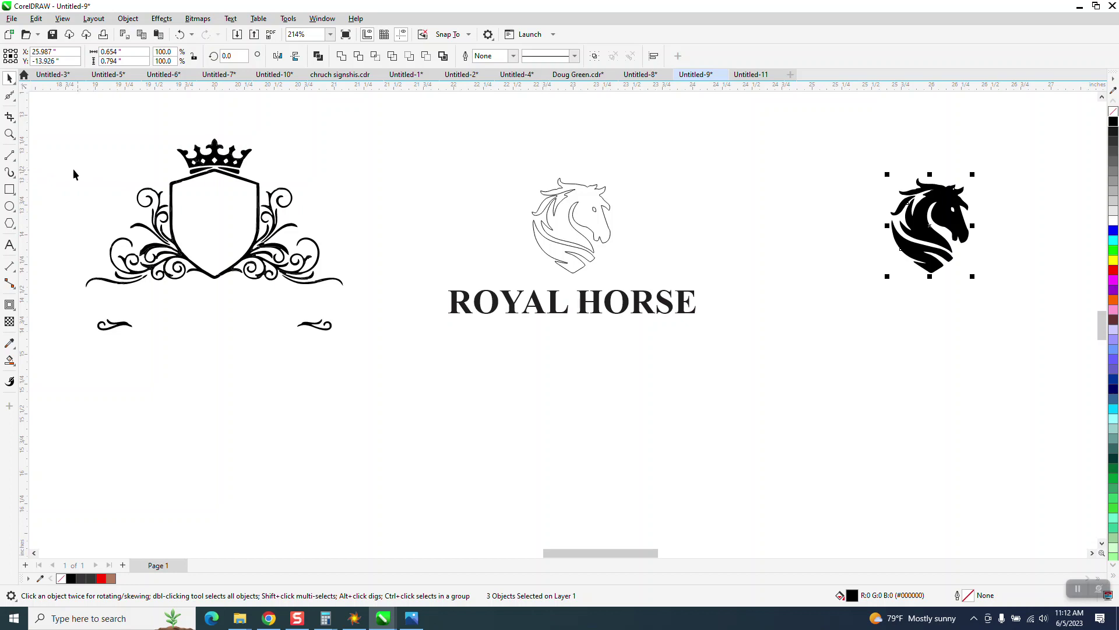
pyautogui.moveTo(60, 119); pyautogui.dragTo(372, 364)
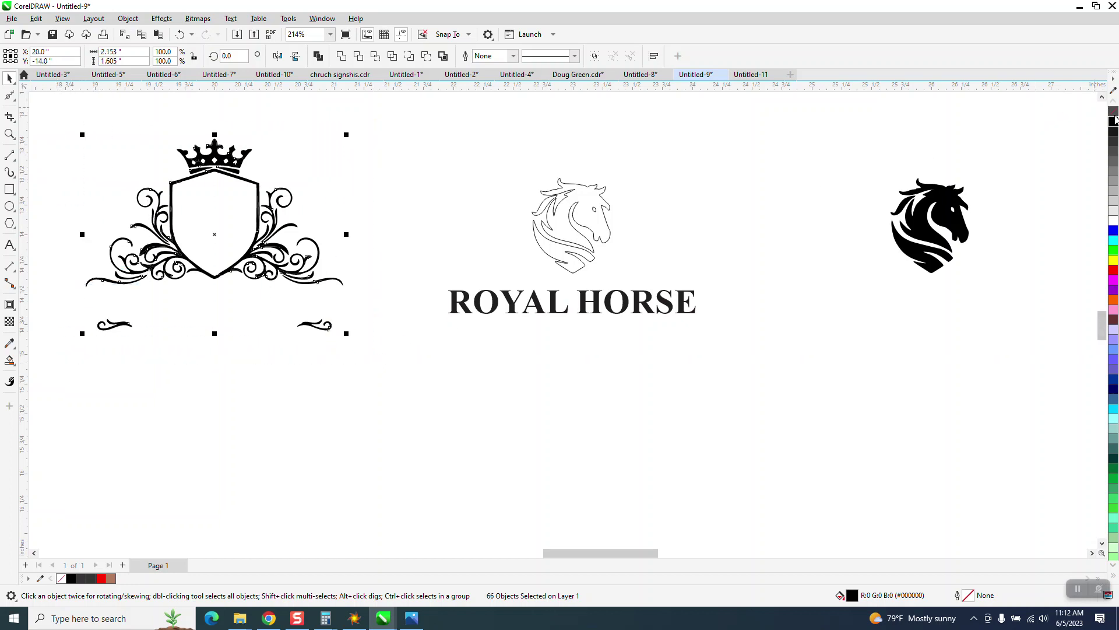
pyautogui.click(1113, 111)
pyautogui.rightClick(1113, 121)
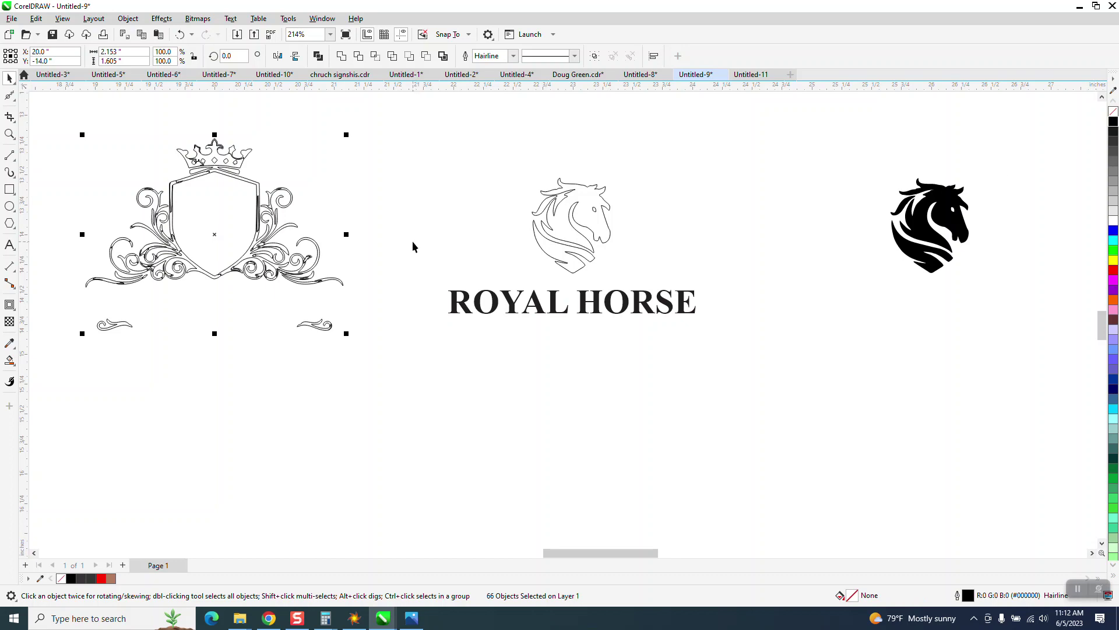
# Draw a red vertical 2-Point Line about 2.23 inches long and centre it on the page through the crest.
pyautogui.click(9, 134)
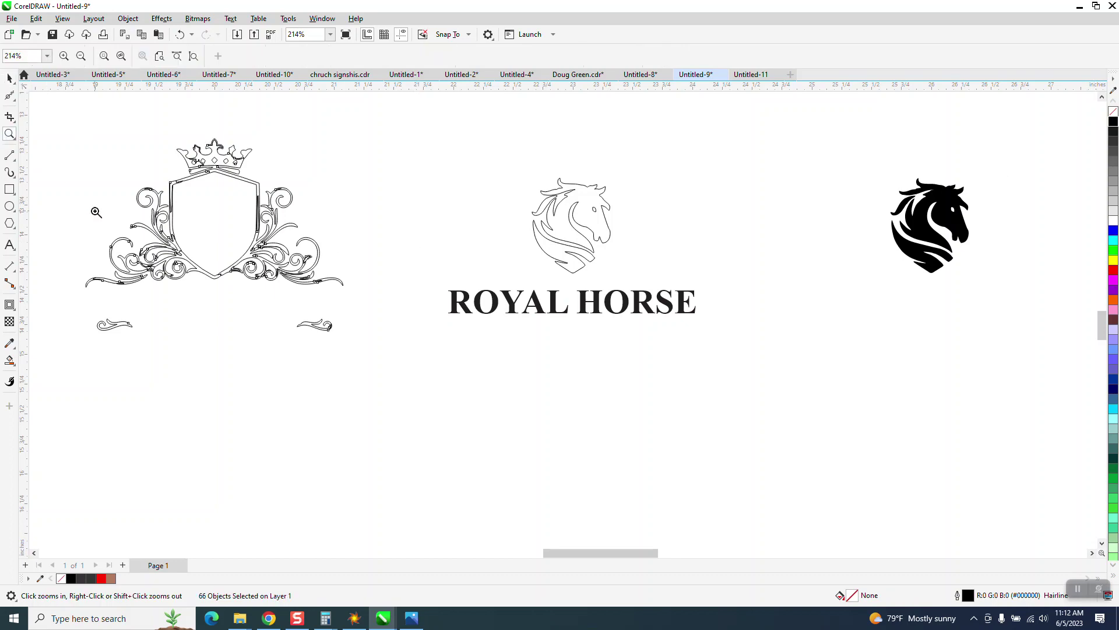
pyautogui.moveTo(91, 208); pyautogui.dragTo(376, 343)
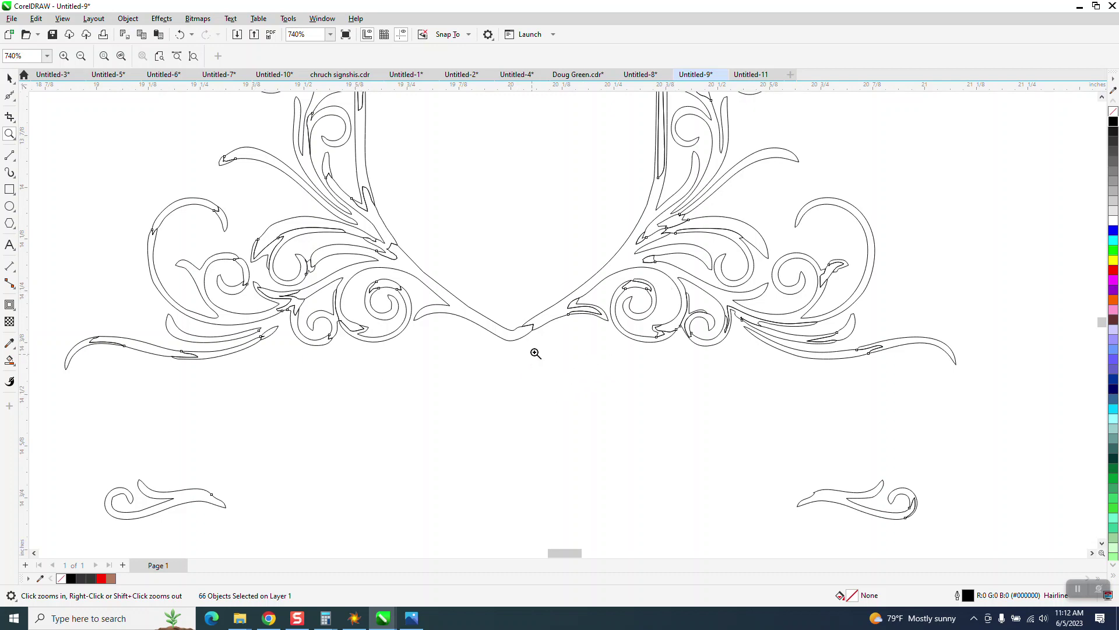
pyautogui.rightClick(478, 409)
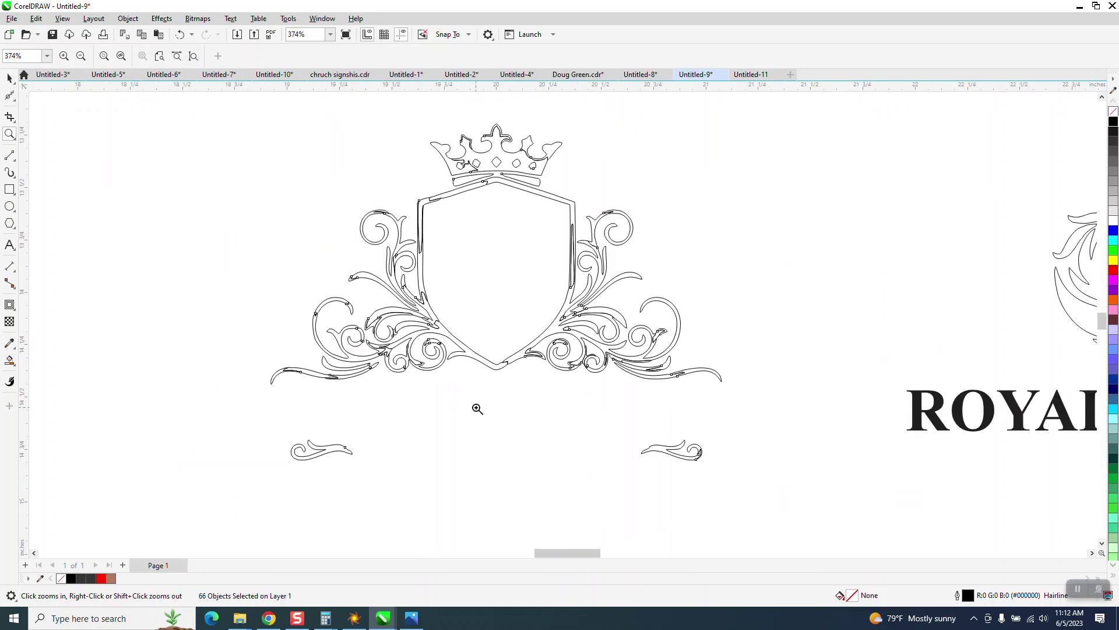
pyautogui.click(15, 166)
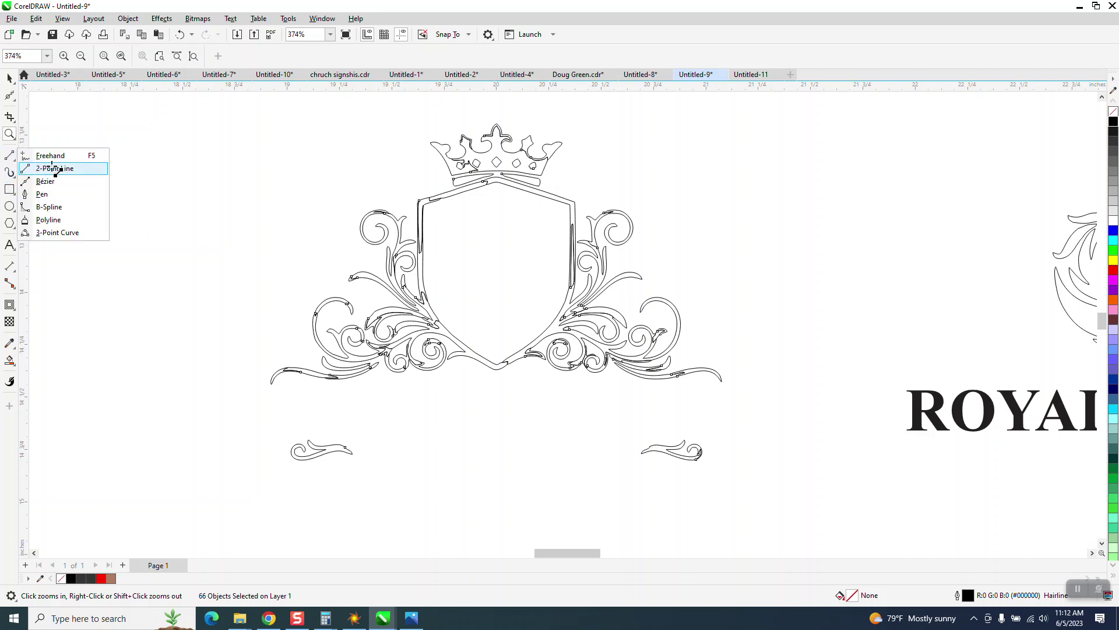
pyautogui.click(47, 168)
pyautogui.moveTo(192, 98); pyautogui.dragTo(170, 544)
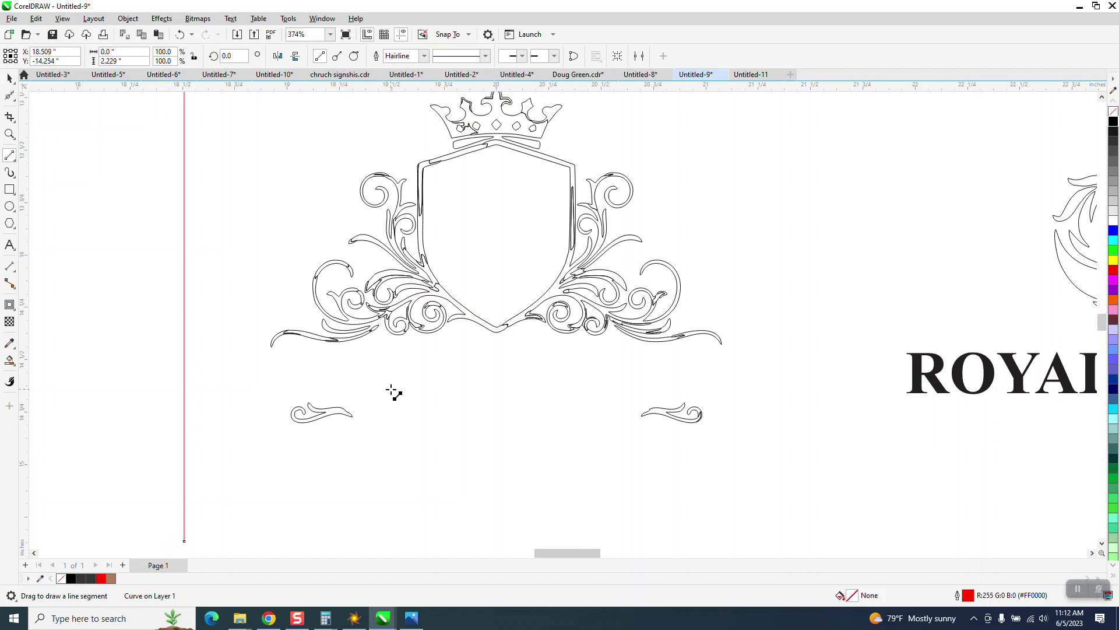
pyautogui.press('p')
pyautogui.scroll(-1, 402, 336)
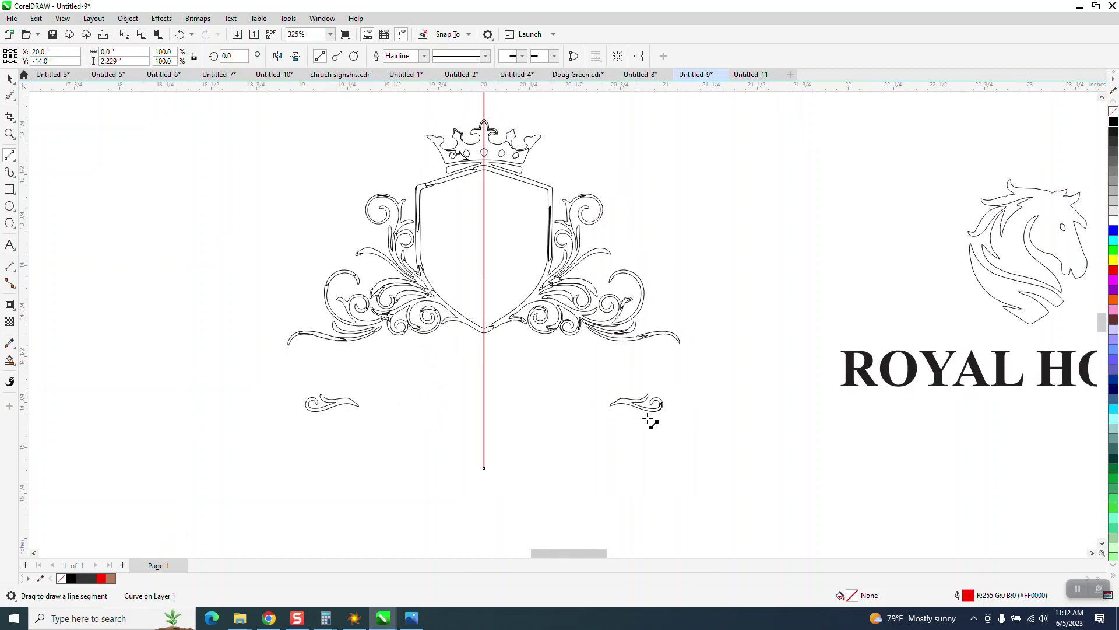
# Delete all crest segments to the right of the red centre line with Virtual Segment Delete, including the leftover stubs crossing it.
pyautogui.click(16, 124)
pyautogui.click(64, 143)
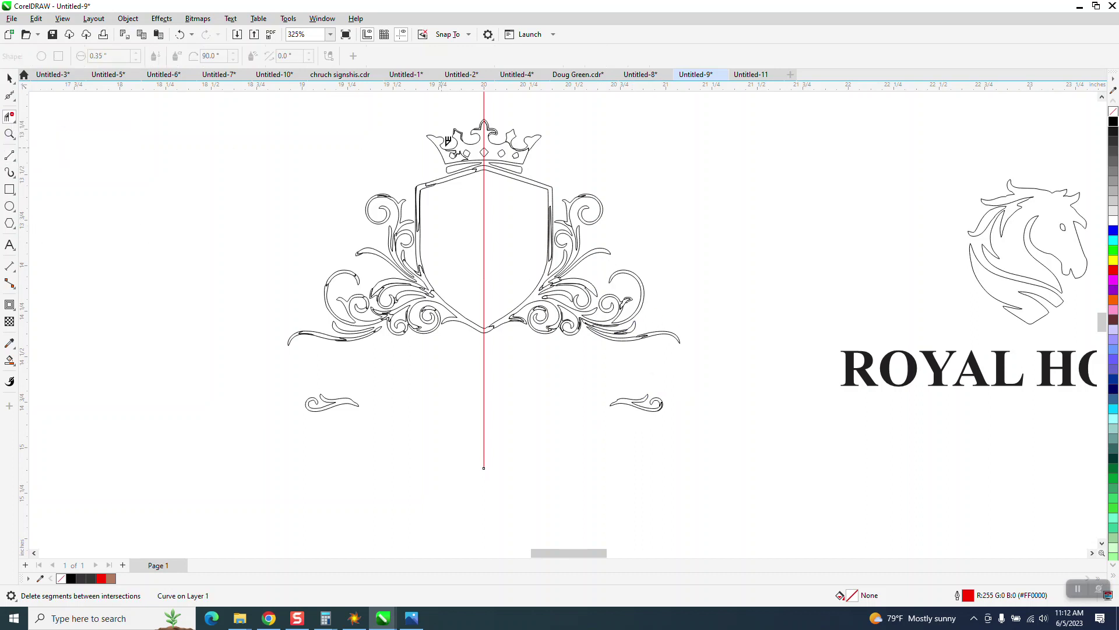
pyautogui.moveTo(497, 116); pyautogui.dragTo(715, 421)
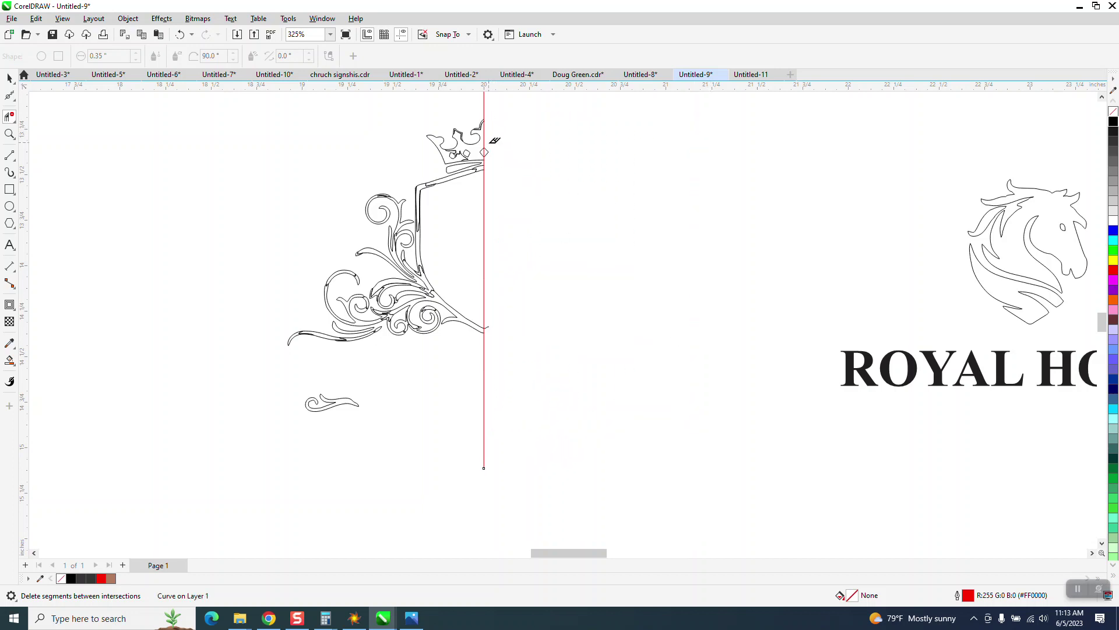
pyautogui.click(489, 149)
pyautogui.click(495, 326)
# Delete the stray segments between the crown's two small diamonds and the doubled line along the right side of its middle prong.
pyautogui.click(9, 135)
pyautogui.moveTo(381, 125); pyautogui.dragTo(544, 196)
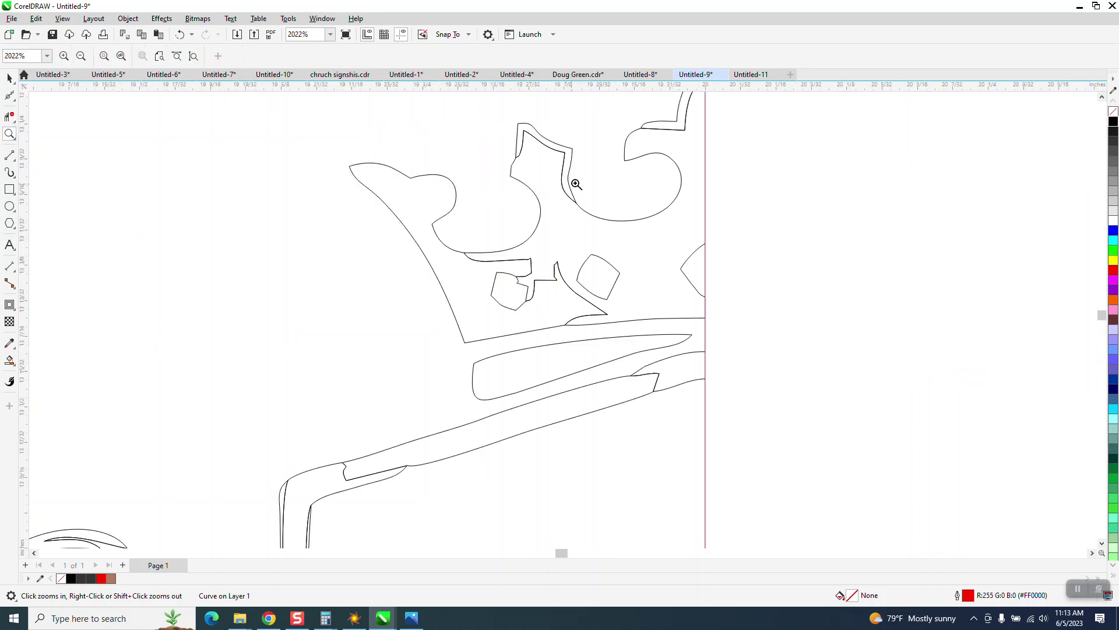
pyautogui.click(8, 97)
pyautogui.click(10, 116)
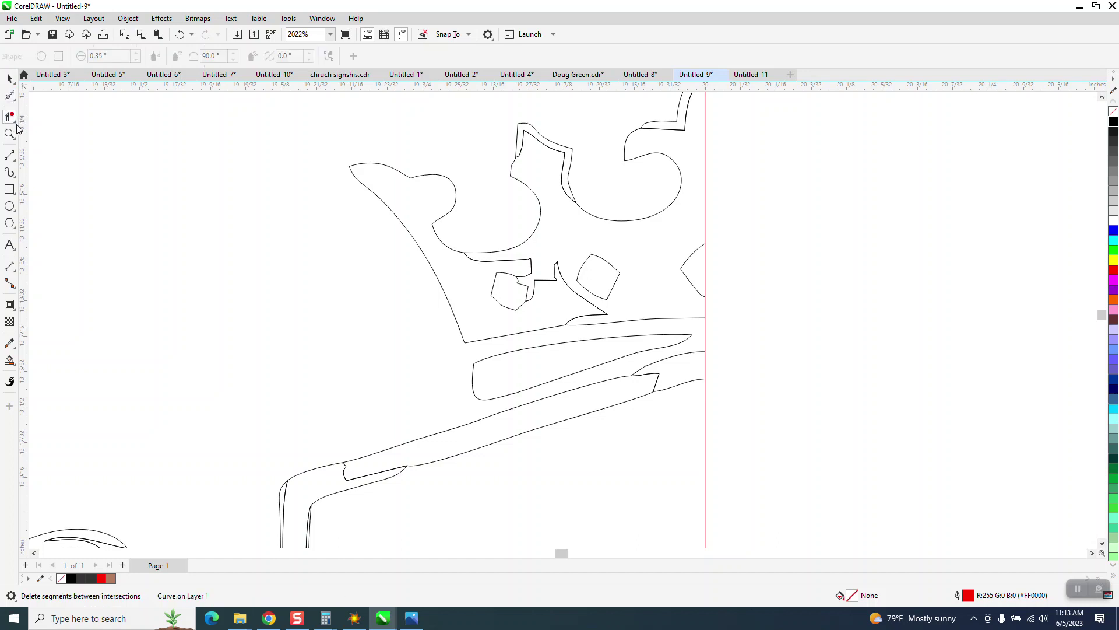
pyautogui.click(14, 120)
pyautogui.click(564, 157)
pyautogui.click(546, 280)
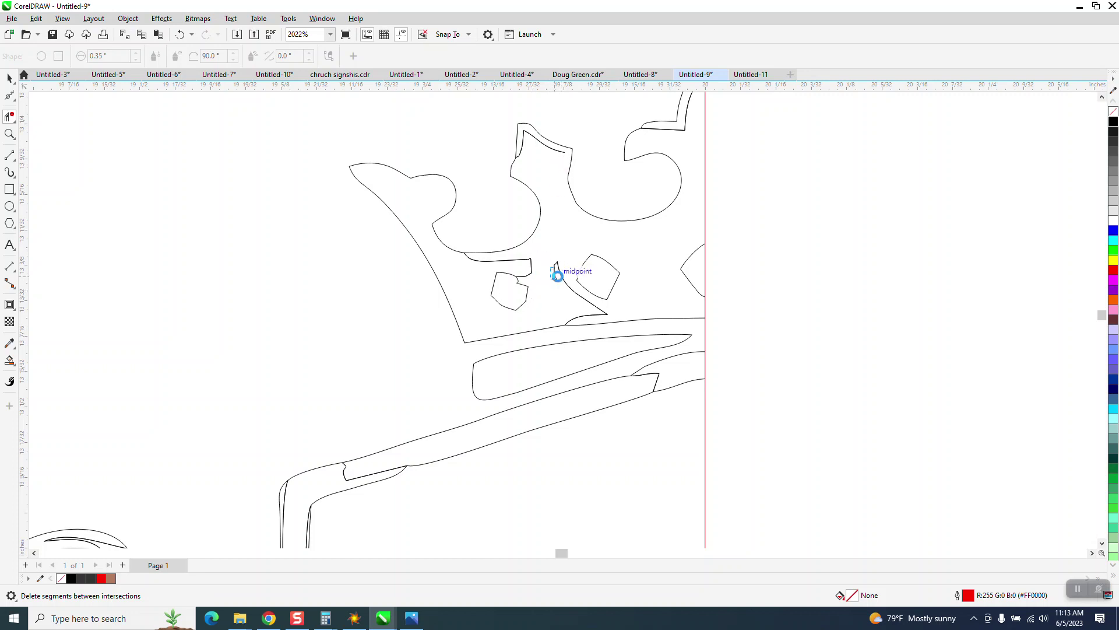
pyautogui.rightClick(561, 278)
pyautogui.click(564, 256)
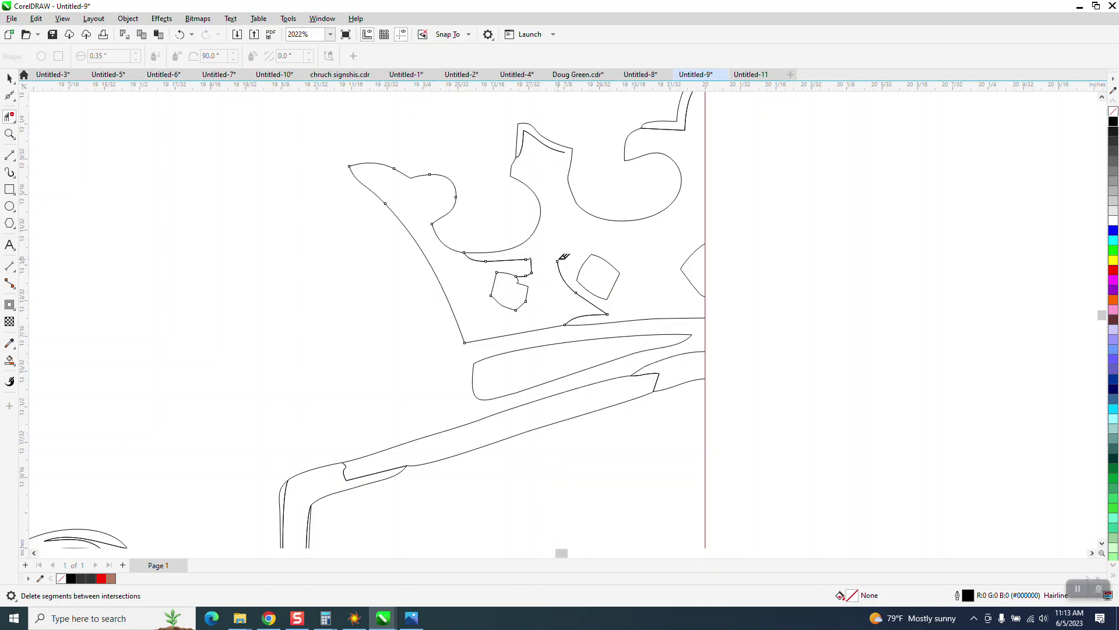
pyautogui.click(591, 303)
pyautogui.click(586, 319)
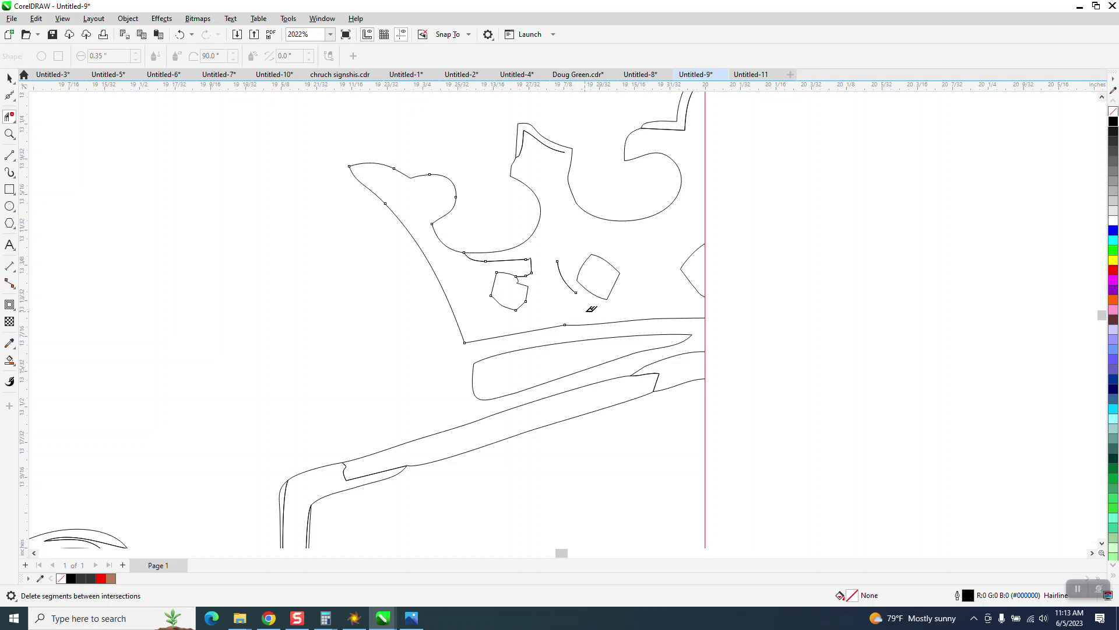
pyautogui.click(571, 282)
# Delete the crown's misshapen left diamond with its attached stray lines, and the remaining doubled lines inside the middle prong.
pyautogui.moveTo(534, 252); pyautogui.dragTo(560, 318)
pyautogui.click(475, 258)
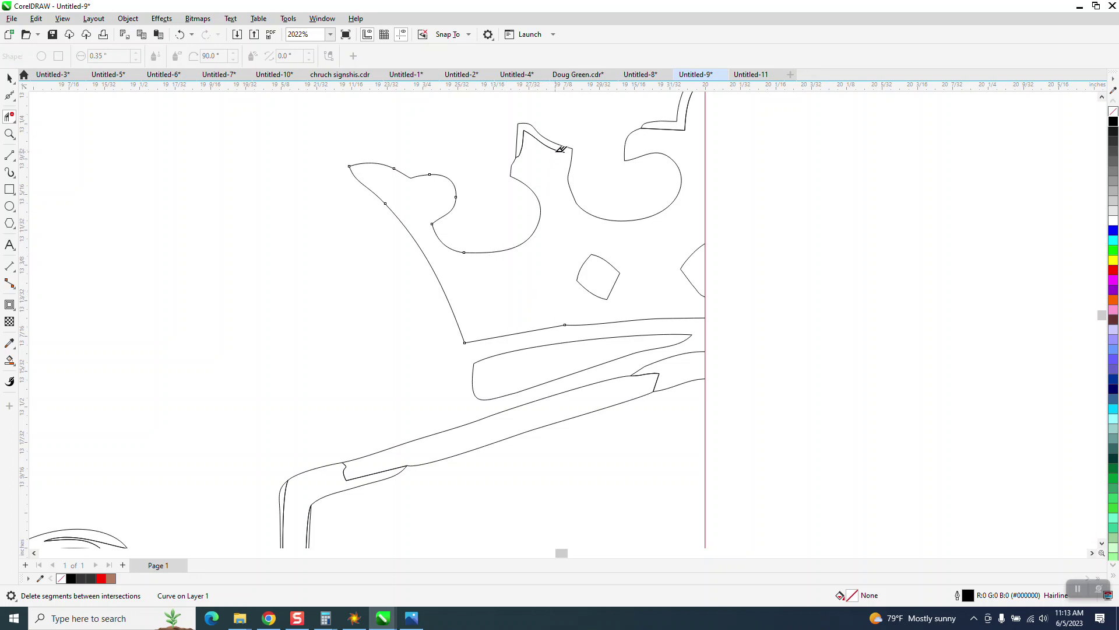
pyautogui.click(555, 148)
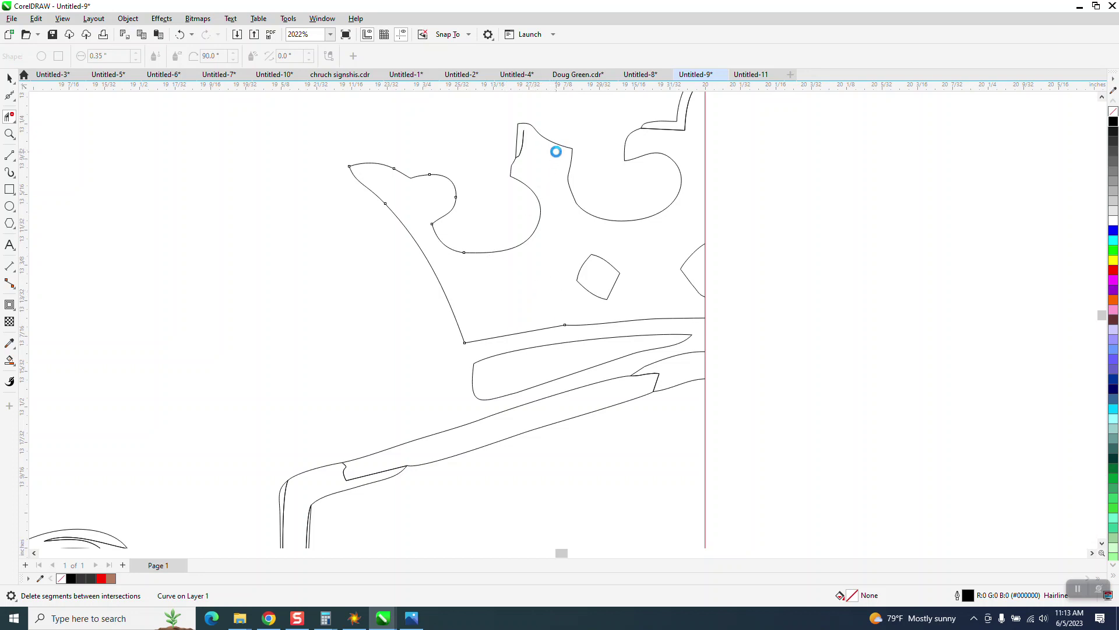
pyautogui.click(518, 149)
# Select all nodes of the crown's remaining whole diamond with the Shape tool and convert its curved sides to straight lines.
pyautogui.click(10, 134)
pyautogui.moveTo(567, 246); pyautogui.dragTo(650, 319)
pyautogui.click(15, 103)
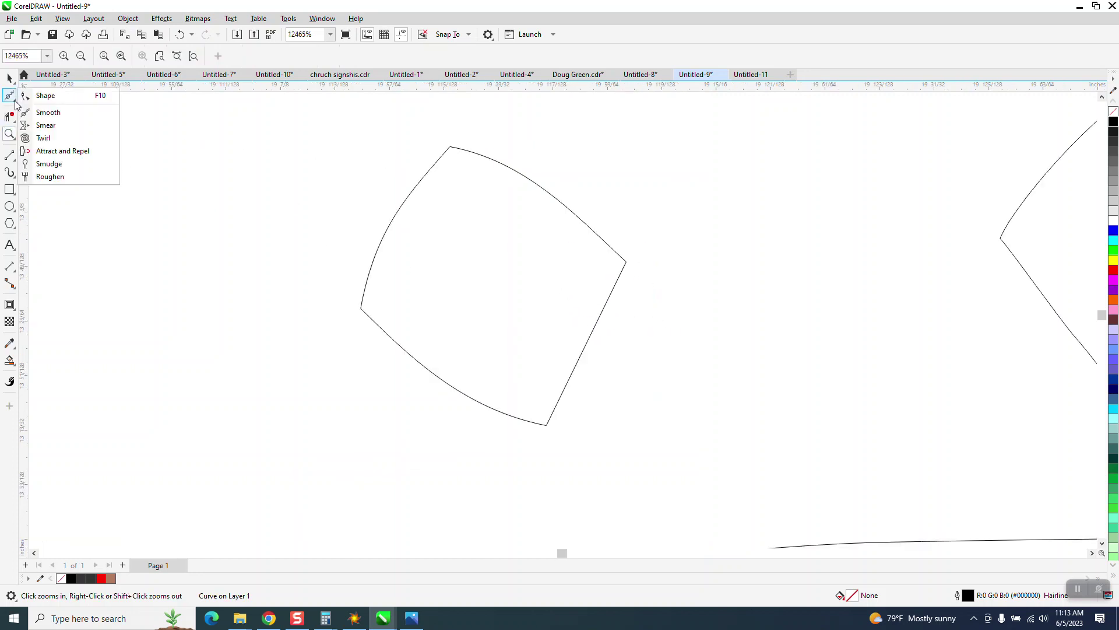
pyautogui.click(42, 96)
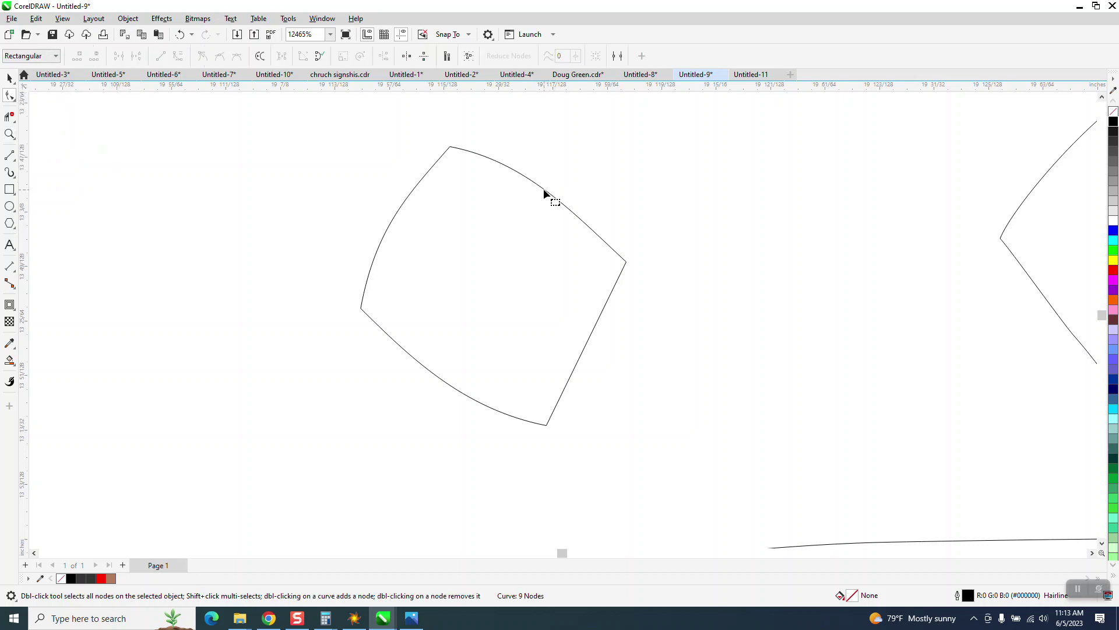
pyautogui.click(543, 189)
pyautogui.scroll(-1, 571, 279)
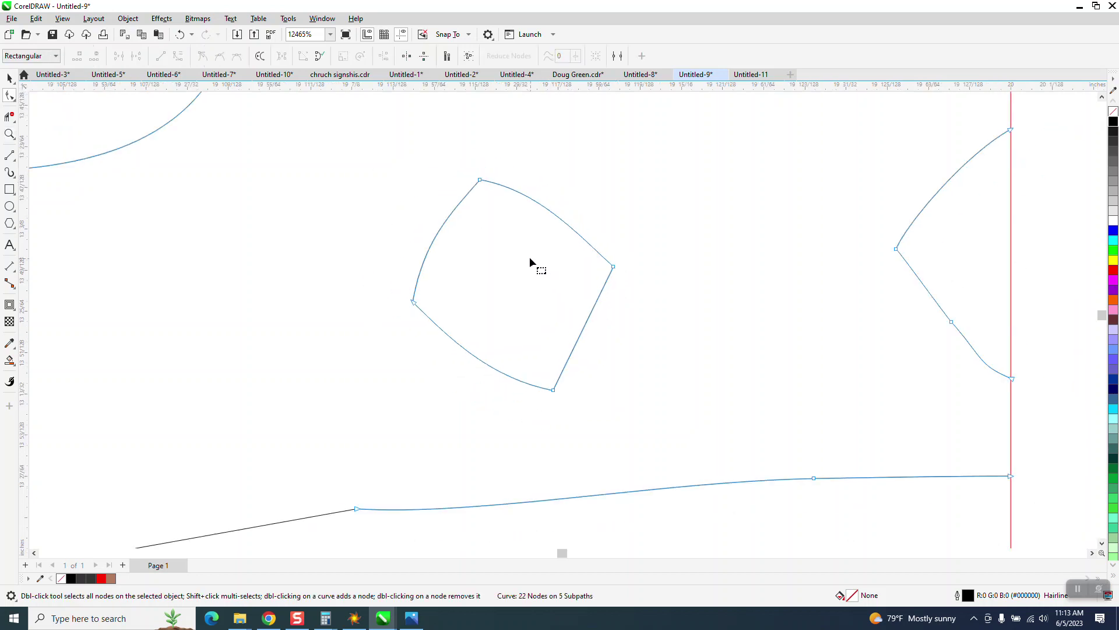
pyautogui.moveTo(448, 383); pyautogui.dragTo(681, 409)
pyautogui.rightClick(613, 268)
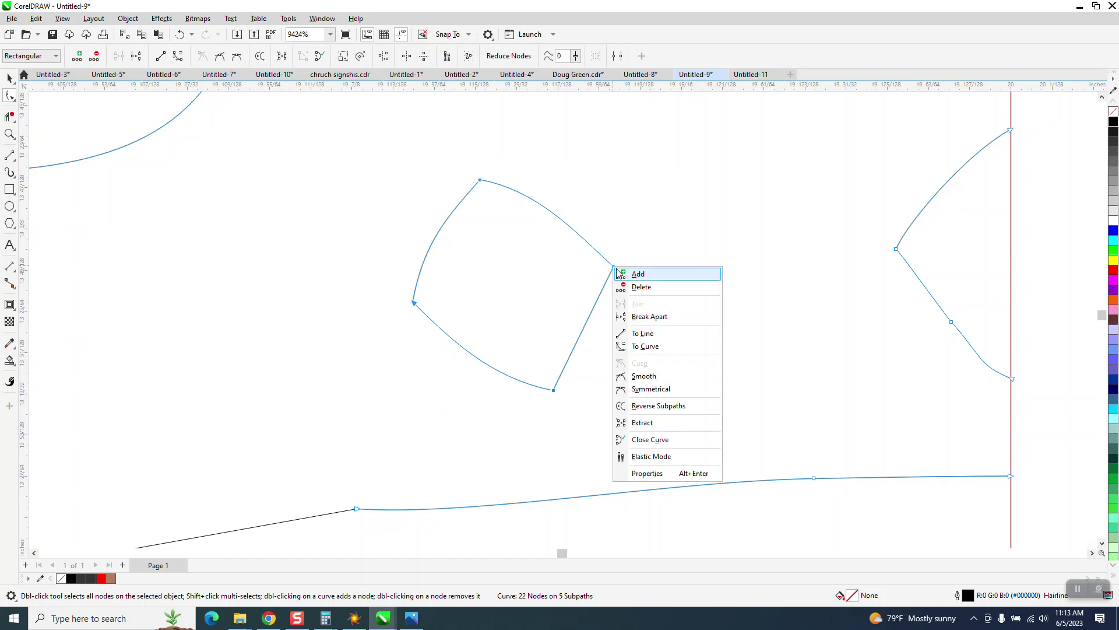
pyautogui.click(649, 335)
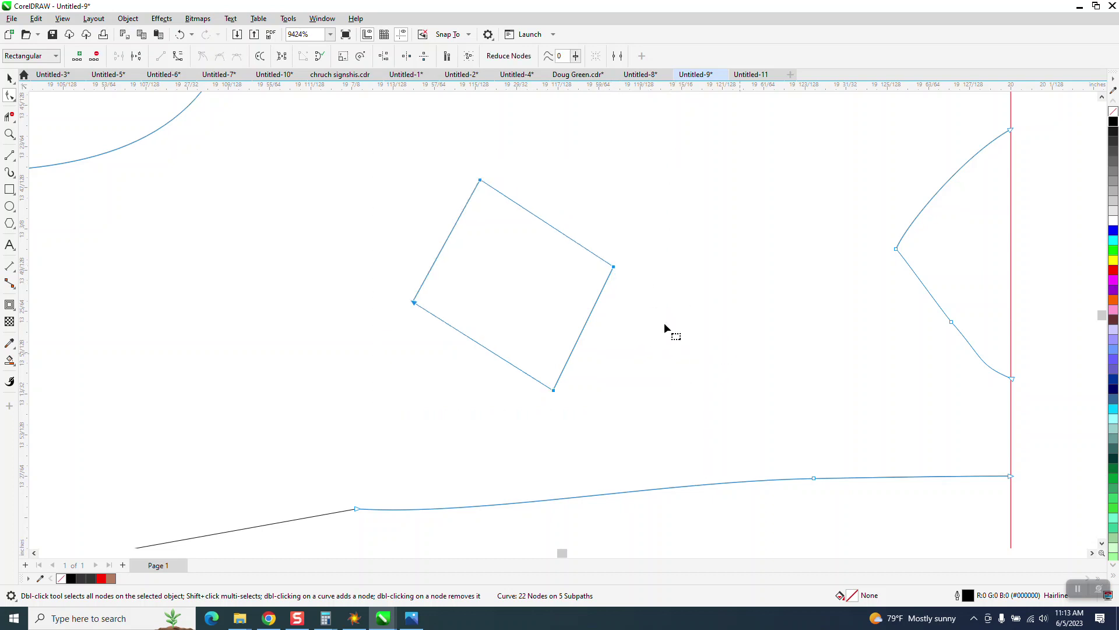
pyautogui.scroll(-1, 663, 324)
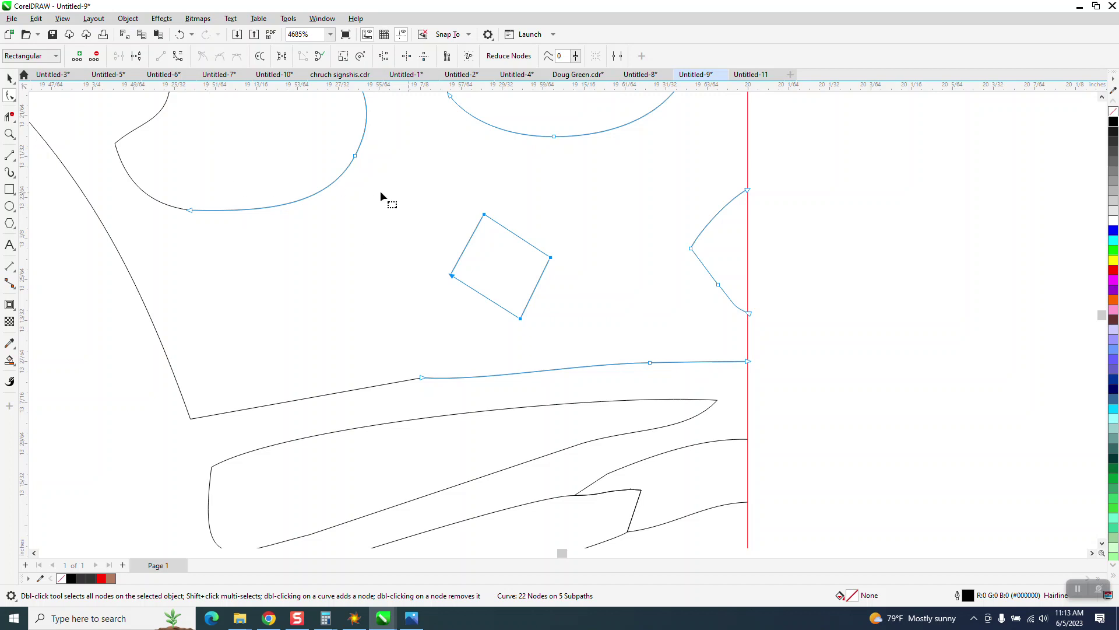
pyautogui.click(9, 133)
pyautogui.click(408, 200)
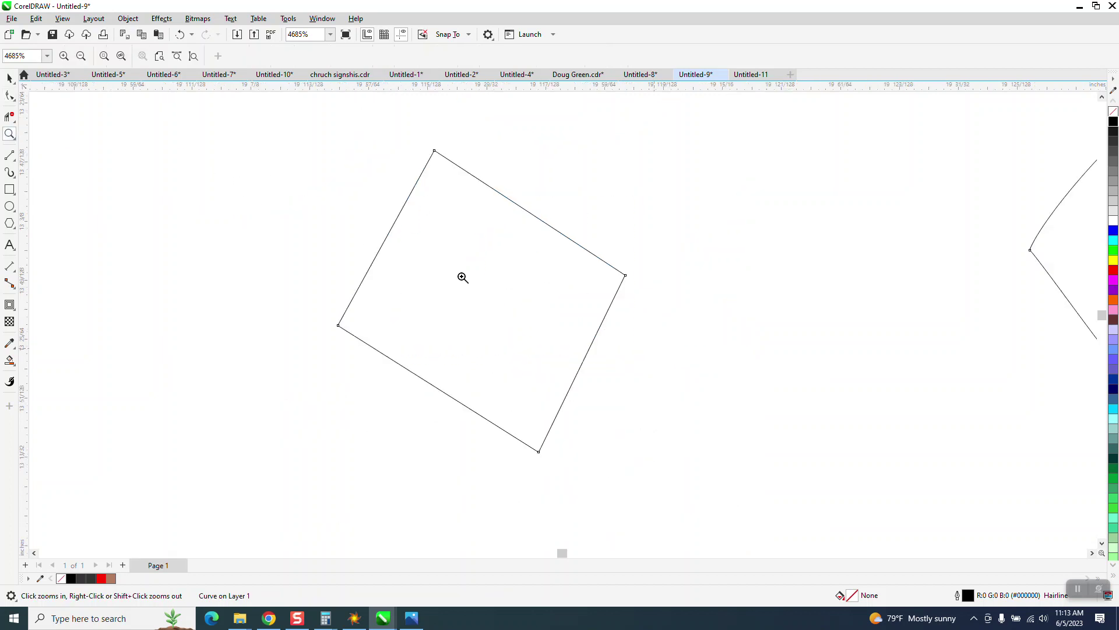
# Reshape the crown's whole diamond by moving its upper, lower and left corner nodes into a more upright diamond.
pyautogui.press('F10')
pyautogui.moveTo(434, 151); pyautogui.dragTo(485, 140)
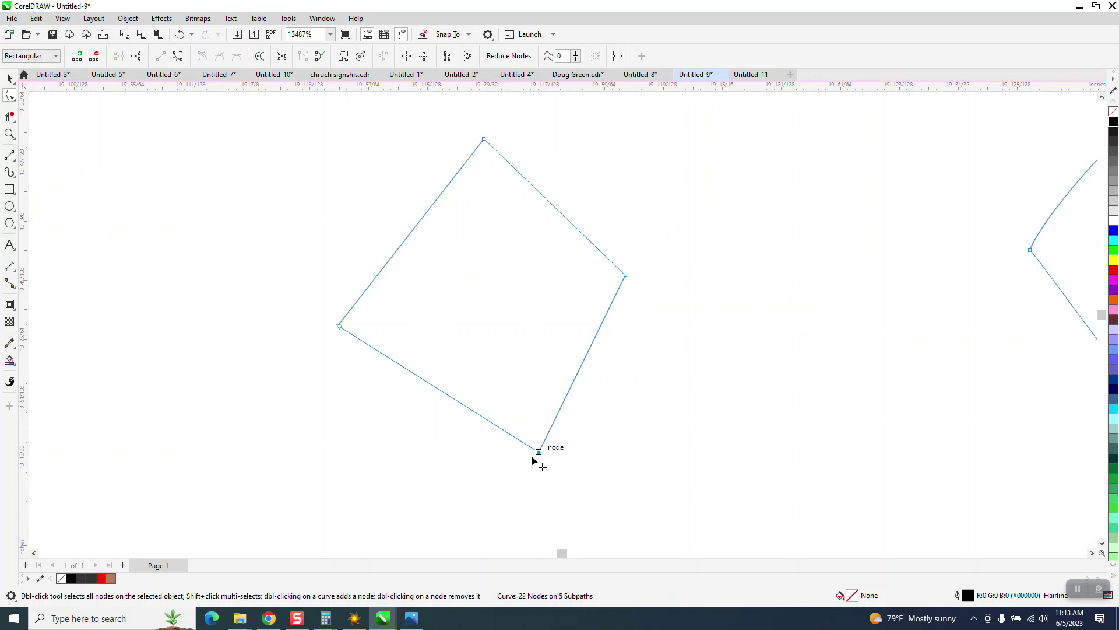
pyautogui.moveTo(539, 452); pyautogui.dragTo(520, 475)
pyautogui.moveTo(333, 330); pyautogui.dragTo(367, 310)
# Delete the extra node on the half diamond at the centre line and convert its sides to straight lines.
pyautogui.scroll(-2, 388, 226)
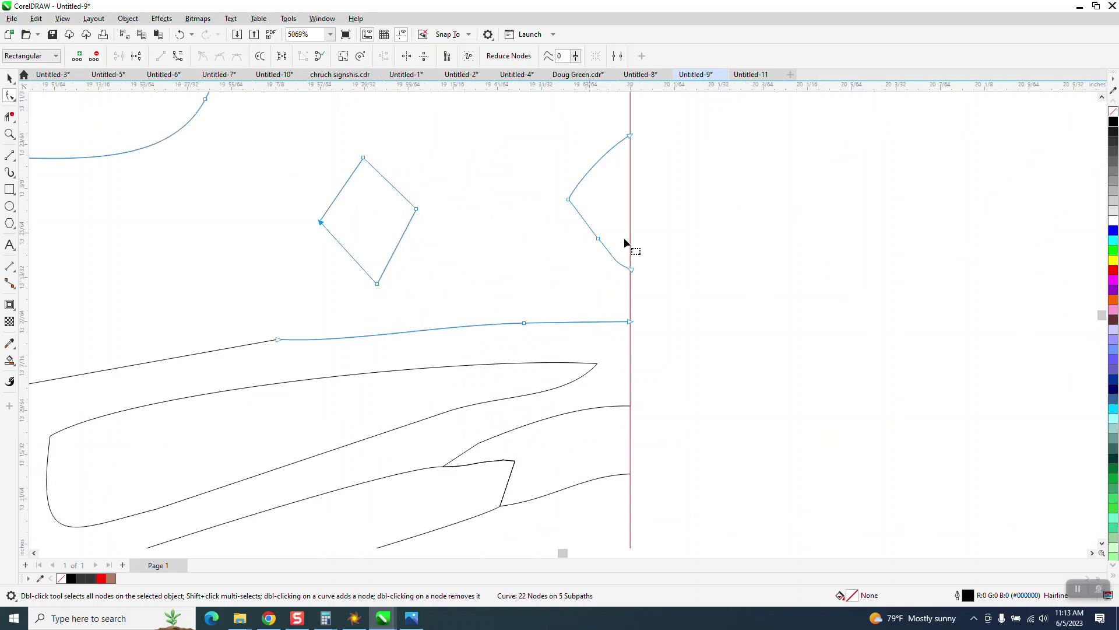
pyautogui.moveTo(576, 261); pyautogui.dragTo(576, 261)
pyautogui.press('XF86Calculator')
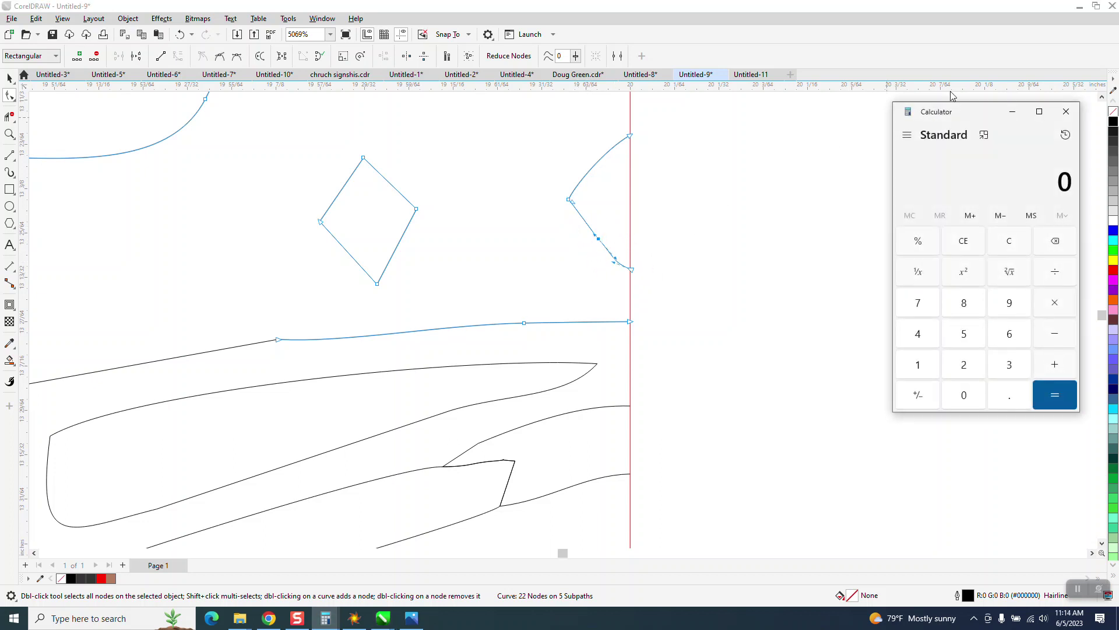
pyautogui.click(1066, 111)
pyautogui.press('Delete')
pyautogui.moveTo(560, 120); pyautogui.dragTo(692, 297)
pyautogui.rightClick(634, 271)
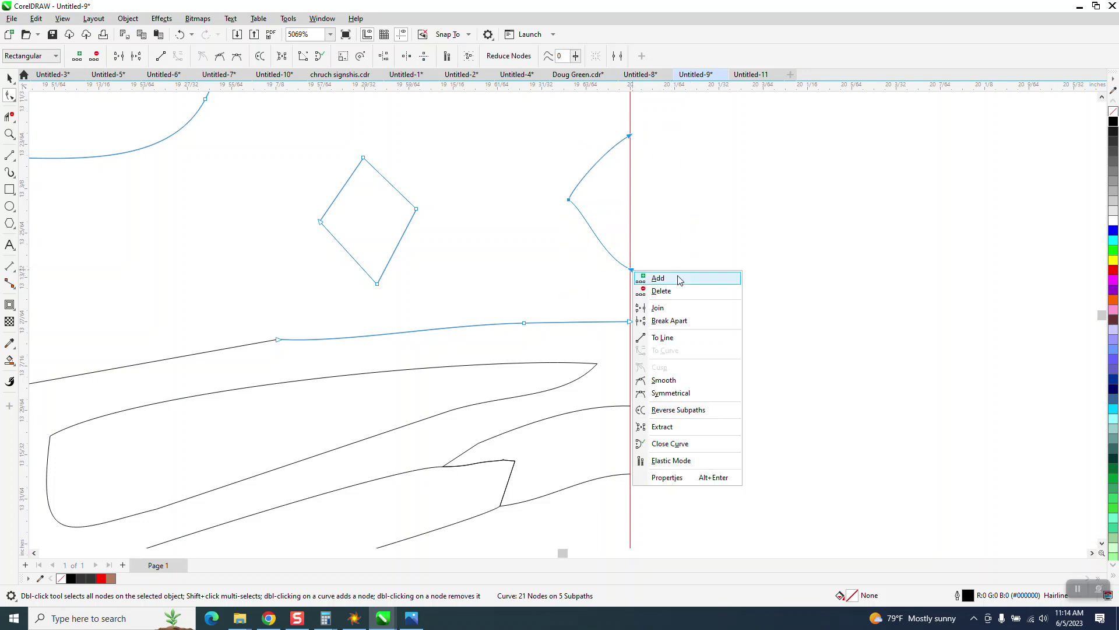
pyautogui.click(673, 337)
pyautogui.scroll(-1, 572, 250)
pyautogui.scroll(-1, 571, 249)
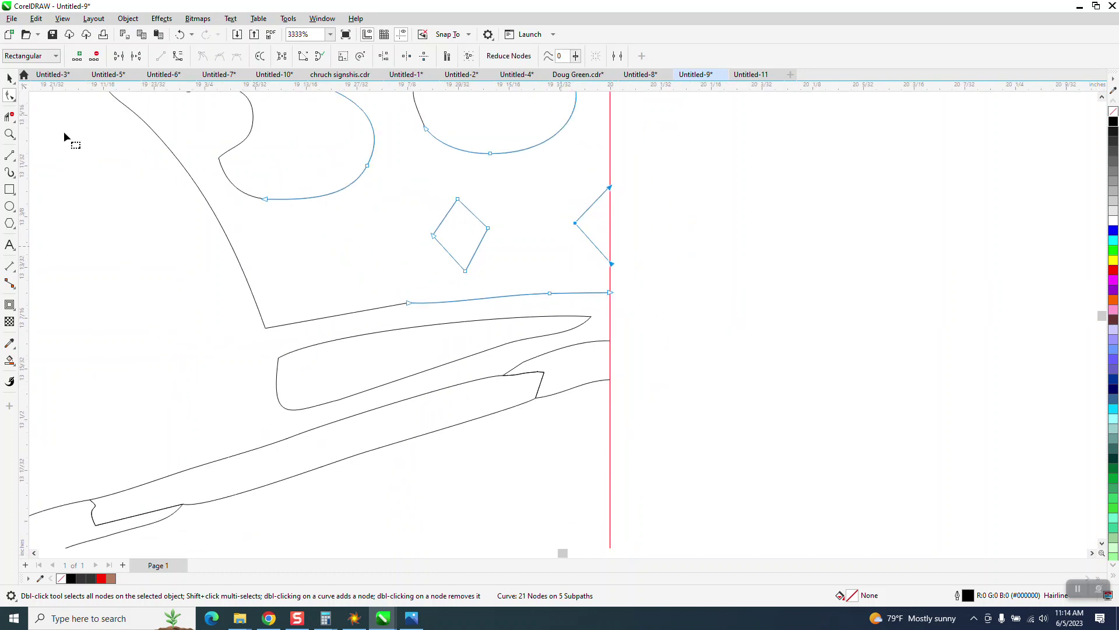
# Try to select the crown's small whole diamond separately from the rest of its curve.
pyautogui.click(10, 78)
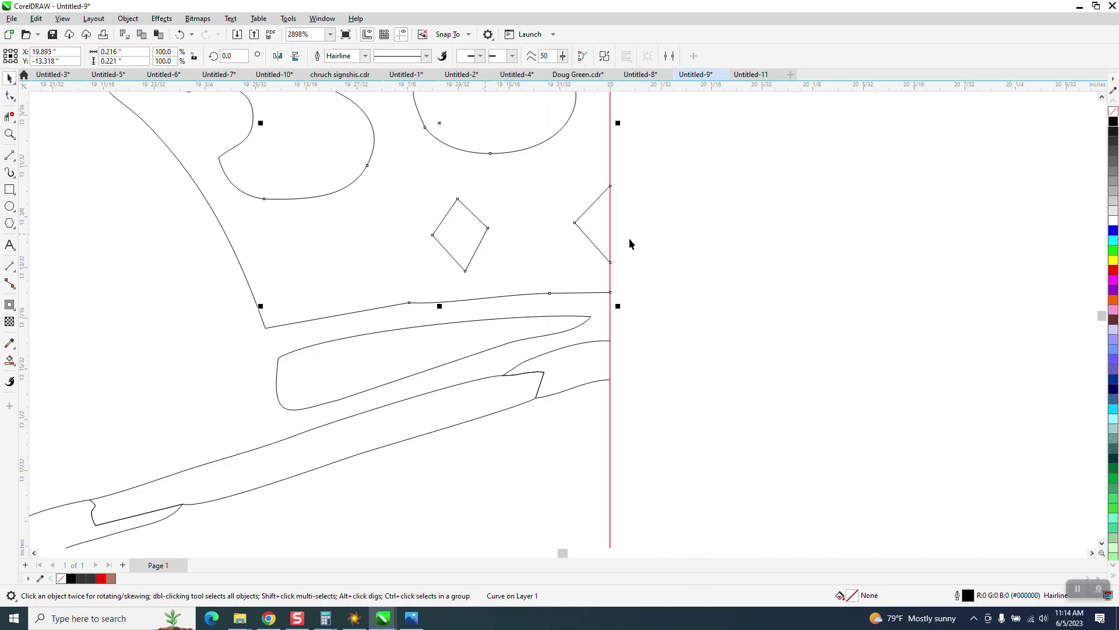
pyautogui.click(541, 237)
pyautogui.click(489, 226)
pyautogui.click(486, 229)
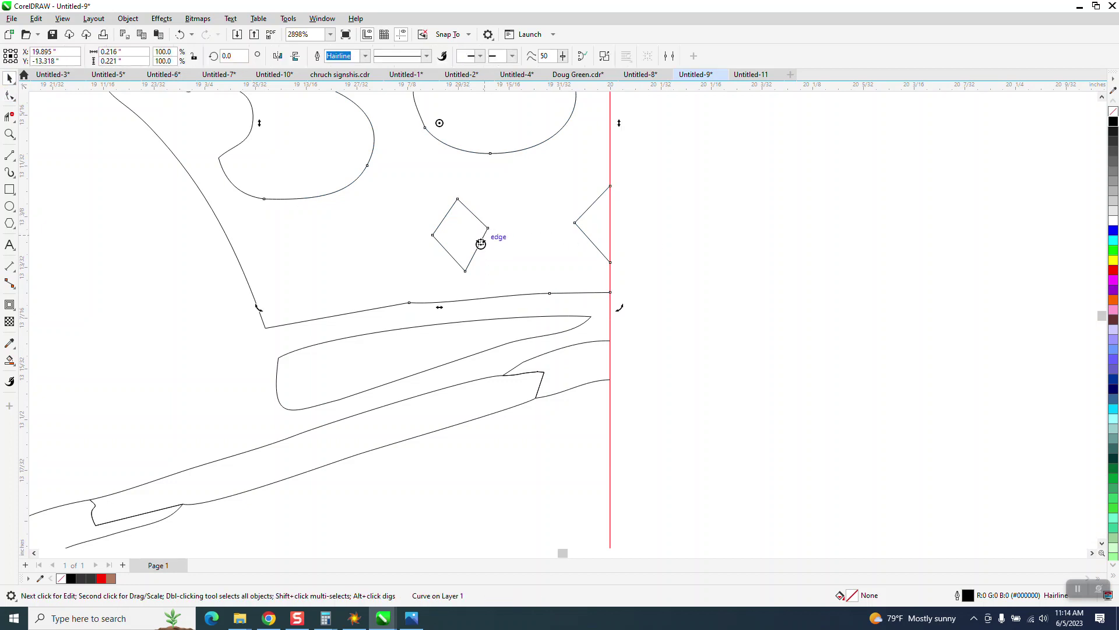
pyautogui.click(465, 270)
pyautogui.click(465, 272)
pyautogui.scroll(-1, 519, 267)
pyautogui.click(690, 232)
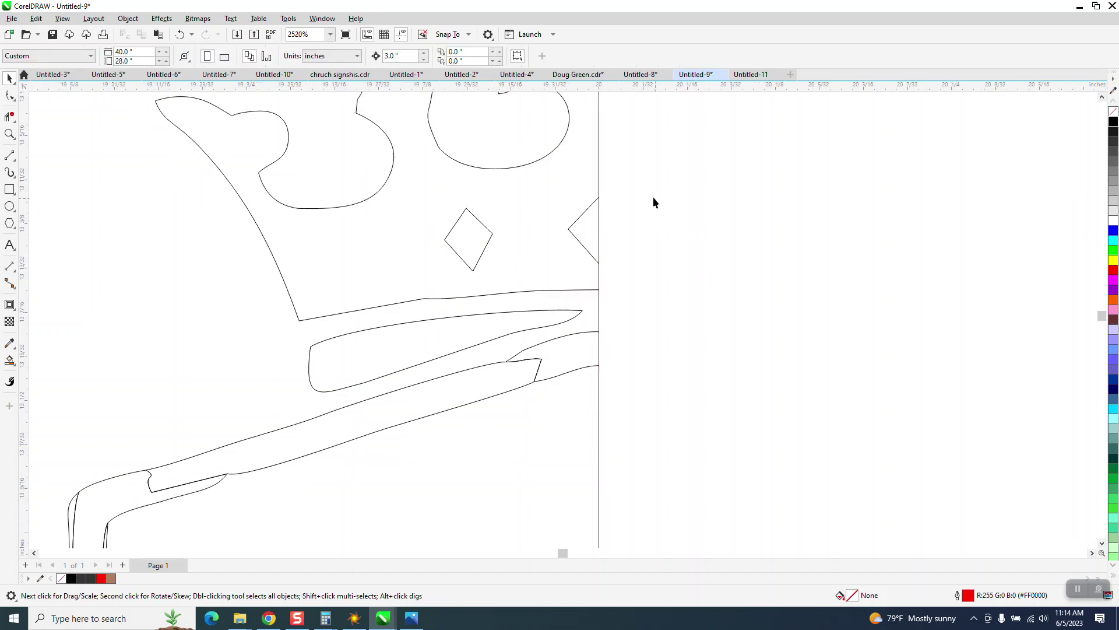
pyautogui.moveTo(650, 182); pyautogui.dragTo(438, 289)
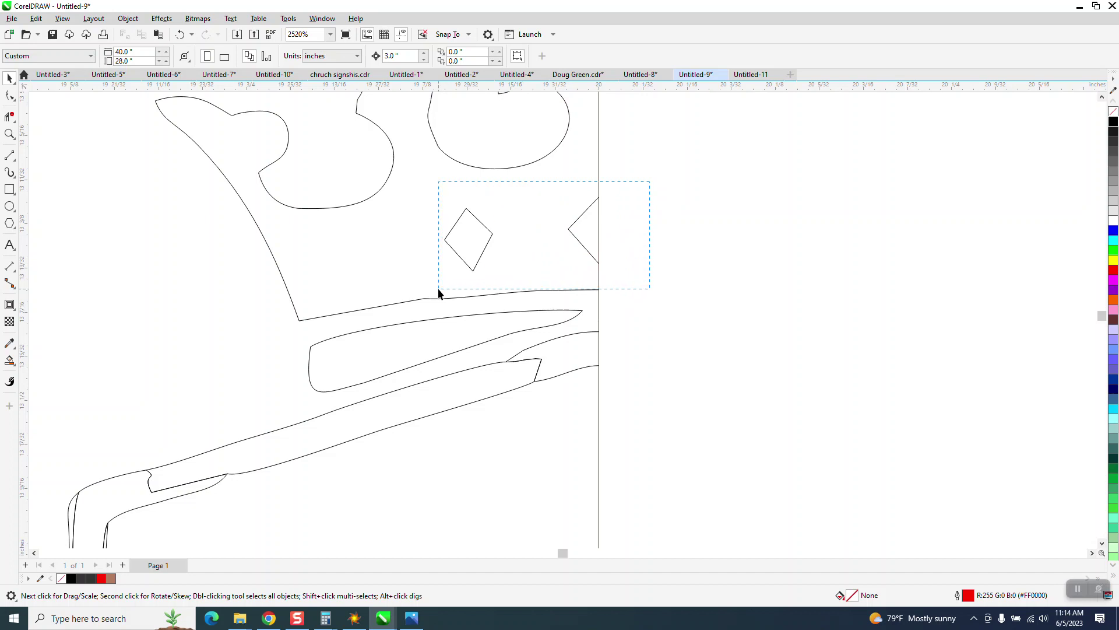
# Break apart the combined curve that contains the crown's diamonds.
pyautogui.click(464, 264)
pyautogui.click(140, 20)
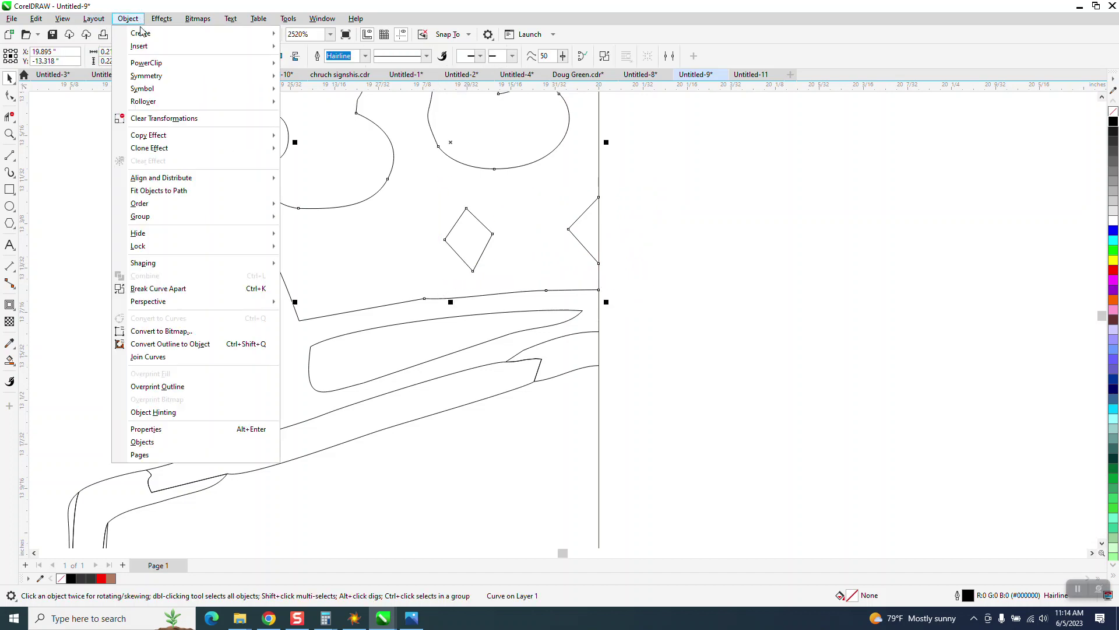
pyautogui.click(132, 289)
pyautogui.click(132, 290)
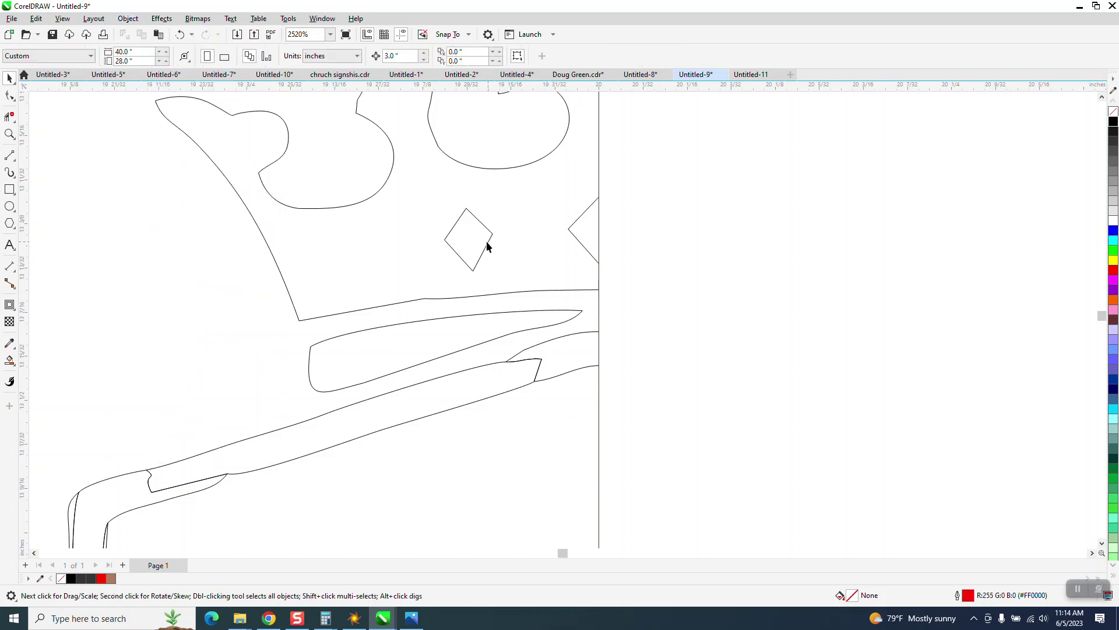
# Place a copy of the whole diamond to its left in the crown and rotate it about 4.2 degrees.
pyautogui.click(487, 242)
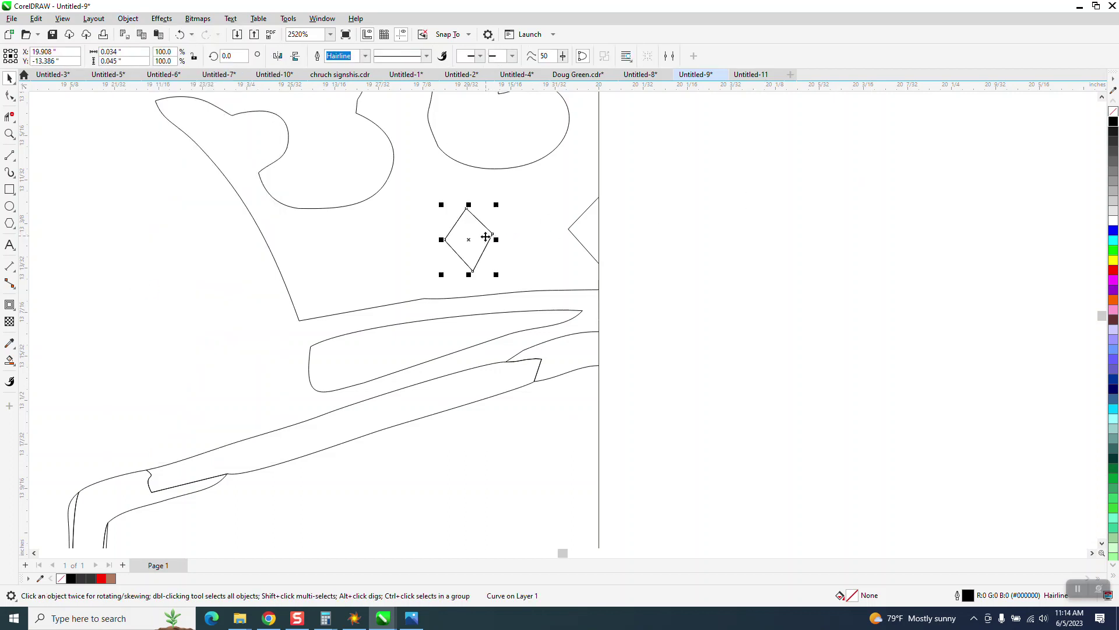
pyautogui.moveTo(470, 242); pyautogui.dragTo(401, 219)
pyautogui.click(374, 254)
pyautogui.scroll(-1, 648, 288)
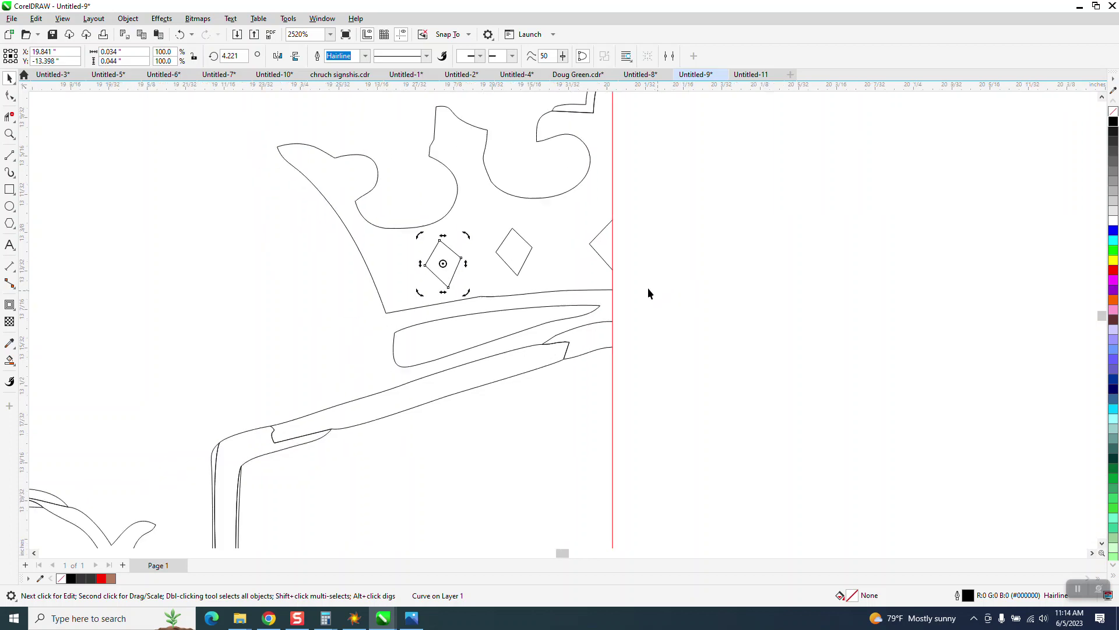
# Delete the stray segments inside the shield's sloping upper band with Virtual Segment Delete.
pyautogui.click(5, 118)
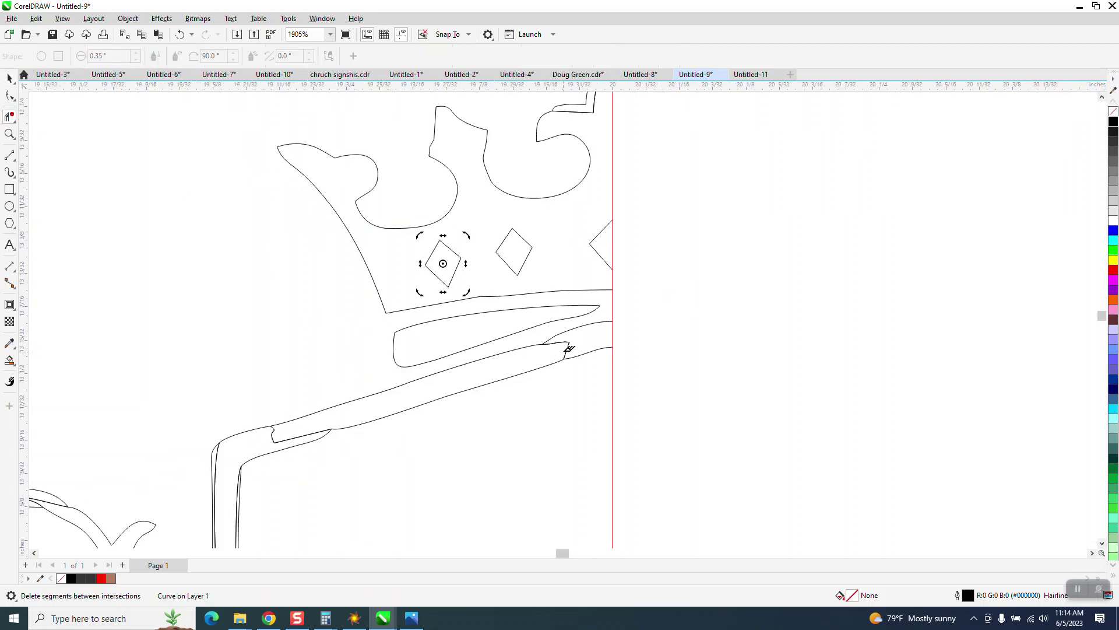
pyautogui.click(566, 348)
pyautogui.click(330, 429)
pyautogui.click(179, 34)
pyautogui.moveTo(220, 450); pyautogui.dragTo(219, 458)
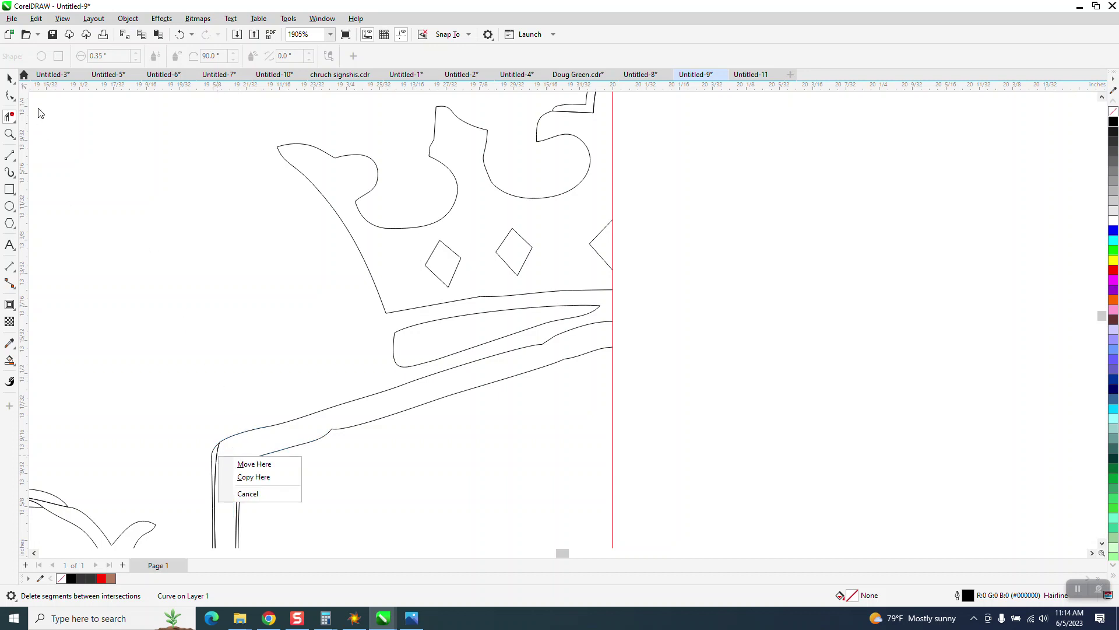
# Delete the stray sliver lines inside the top of the large upper scroll.
pyautogui.click(9, 133)
pyautogui.rightClick(227, 319)
pyautogui.moveTo(170, 362); pyautogui.dragTo(304, 517)
pyautogui.click(9, 116)
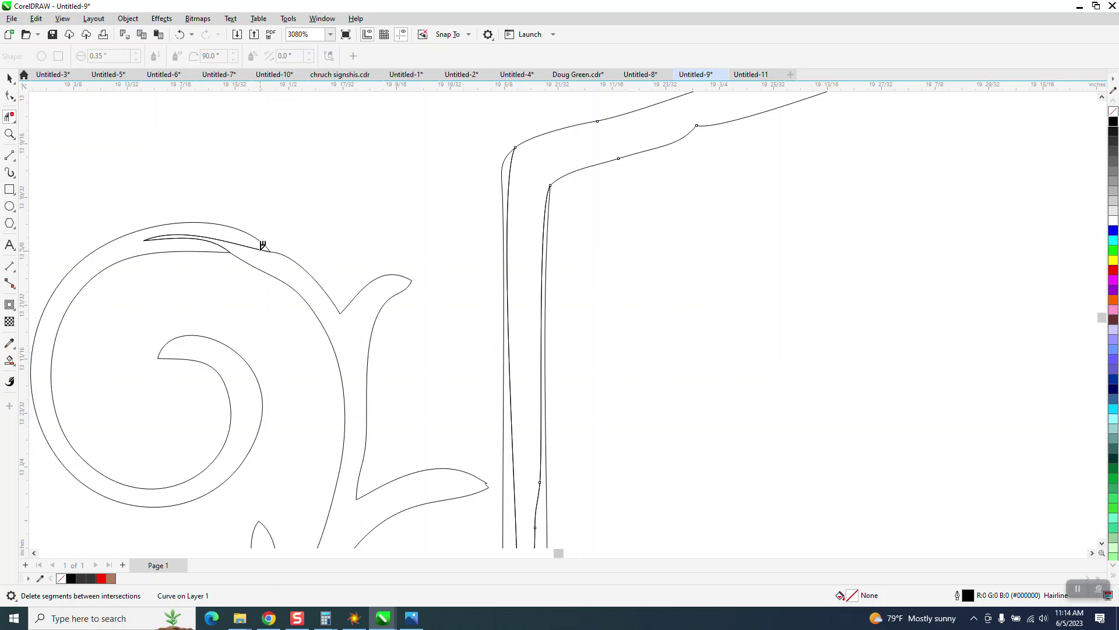
pyautogui.click(261, 247)
pyautogui.click(219, 242)
# Delete the doubled lines and leftover stub along the shield's vertical side band.
pyautogui.click(512, 186)
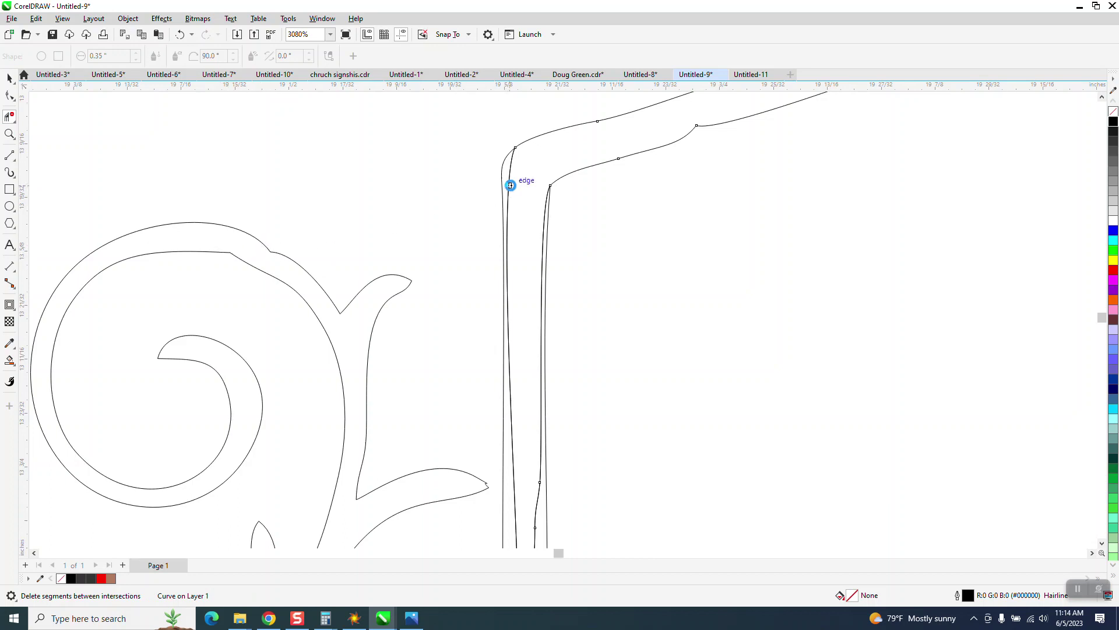
pyautogui.click(545, 215)
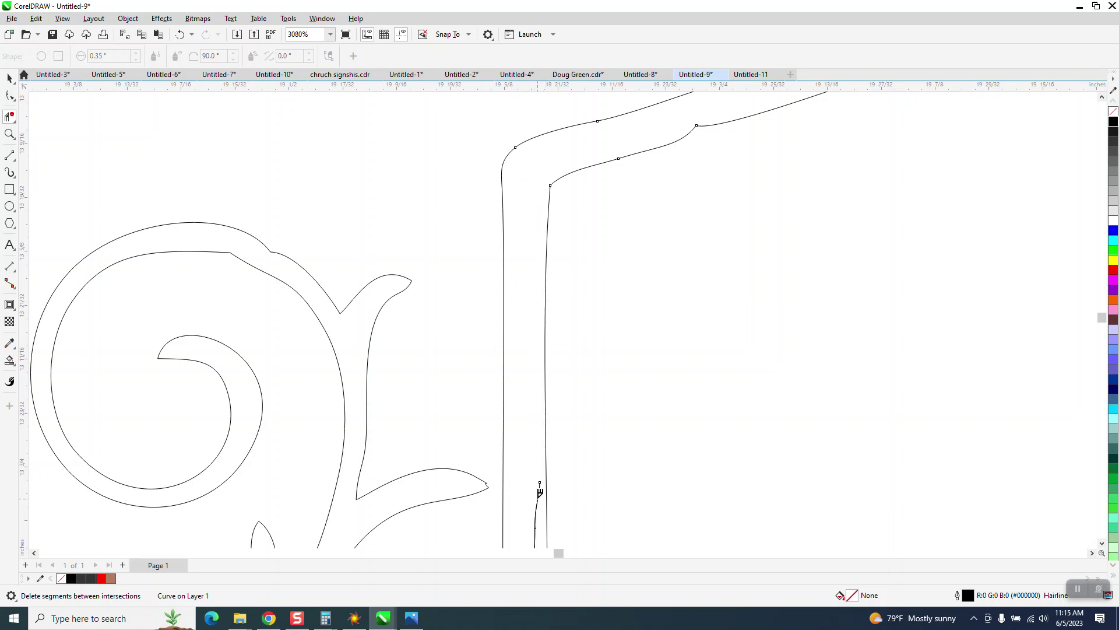
pyautogui.rightClick(540, 492)
pyautogui.click(541, 517)
# Delete the stray curved stub where the leaf meets the small scroll beside the shield.
pyautogui.scroll(-5, 520, 370)
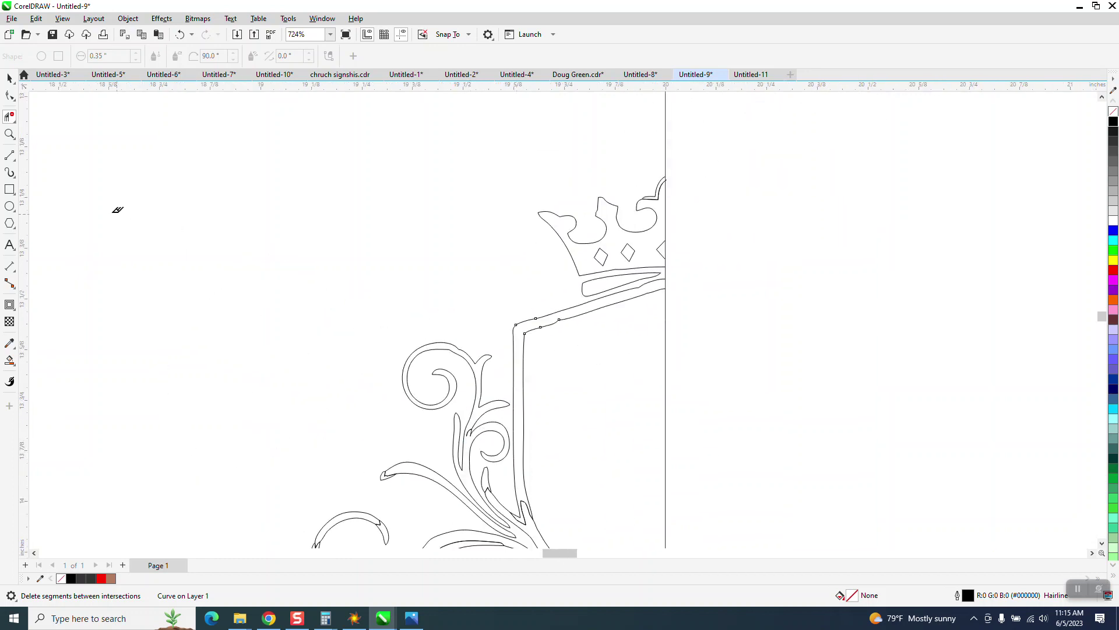
pyautogui.click(10, 137)
pyautogui.moveTo(415, 391); pyautogui.dragTo(597, 483)
pyautogui.click(10, 116)
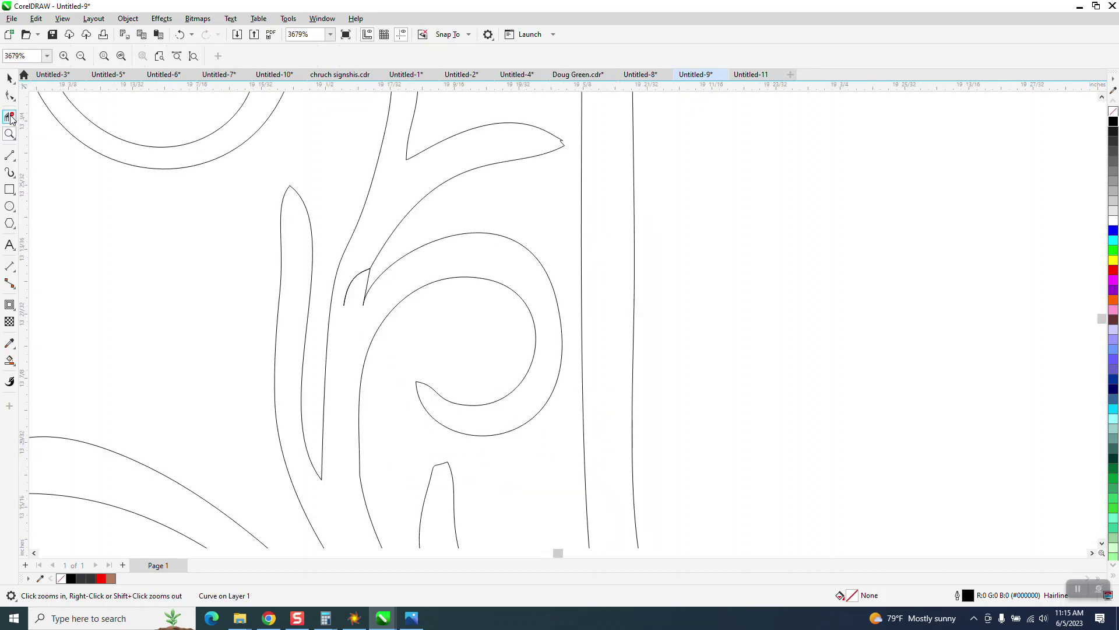
pyautogui.click(362, 271)
# Delete the stray segments at the long leaf's tip and across the narrow leaf below the small scroll.
pyautogui.scroll(-3, 348, 366)
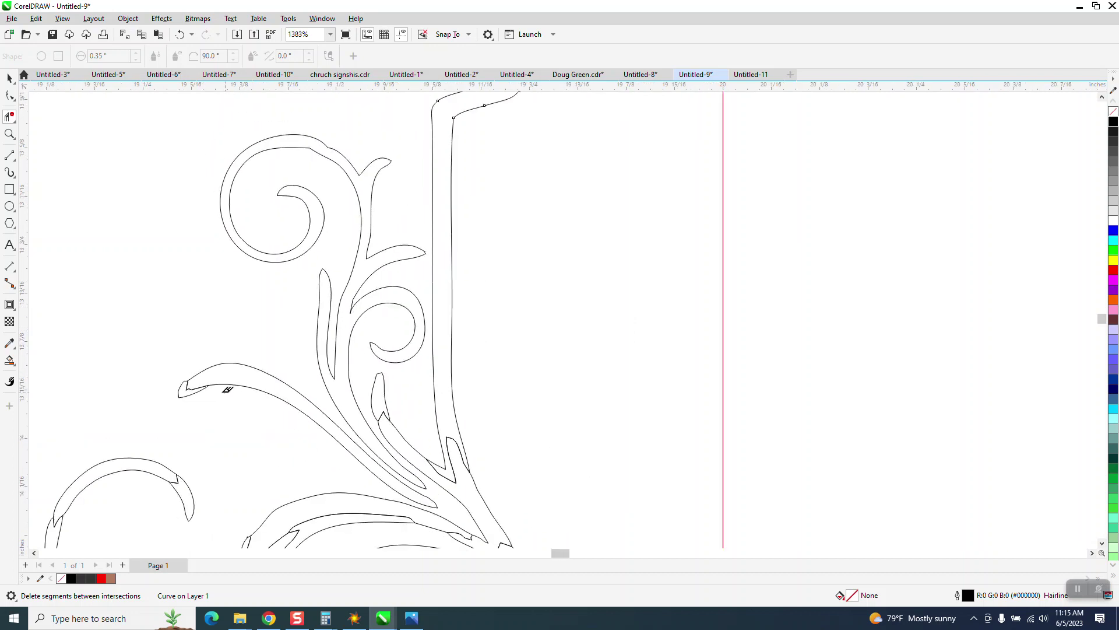
pyautogui.click(191, 386)
pyautogui.click(387, 413)
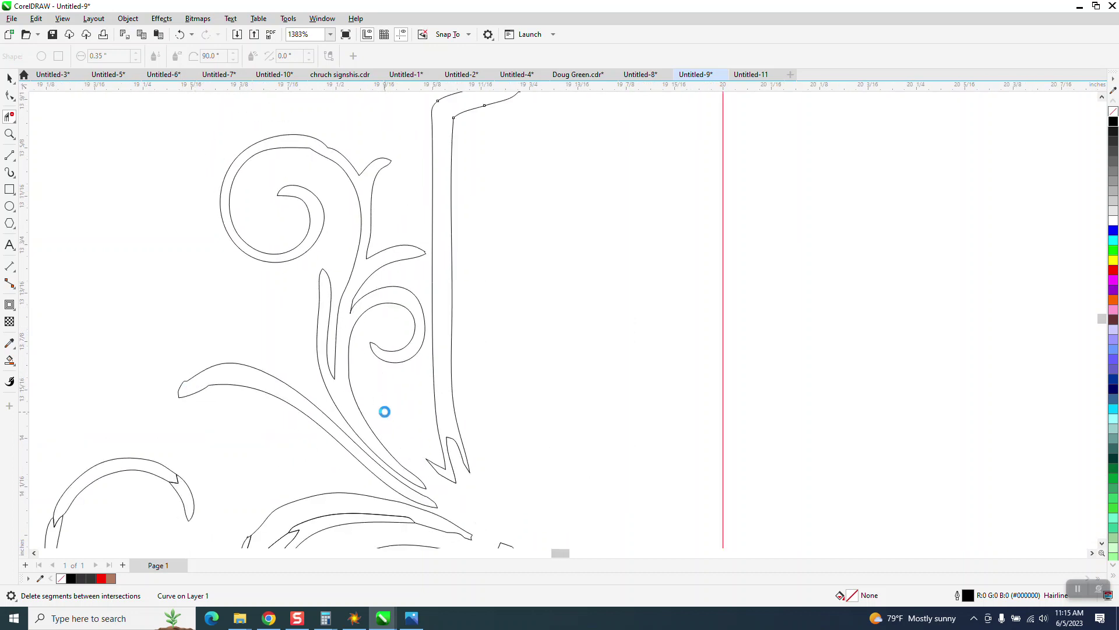
pyautogui.click(184, 34)
pyautogui.click(386, 411)
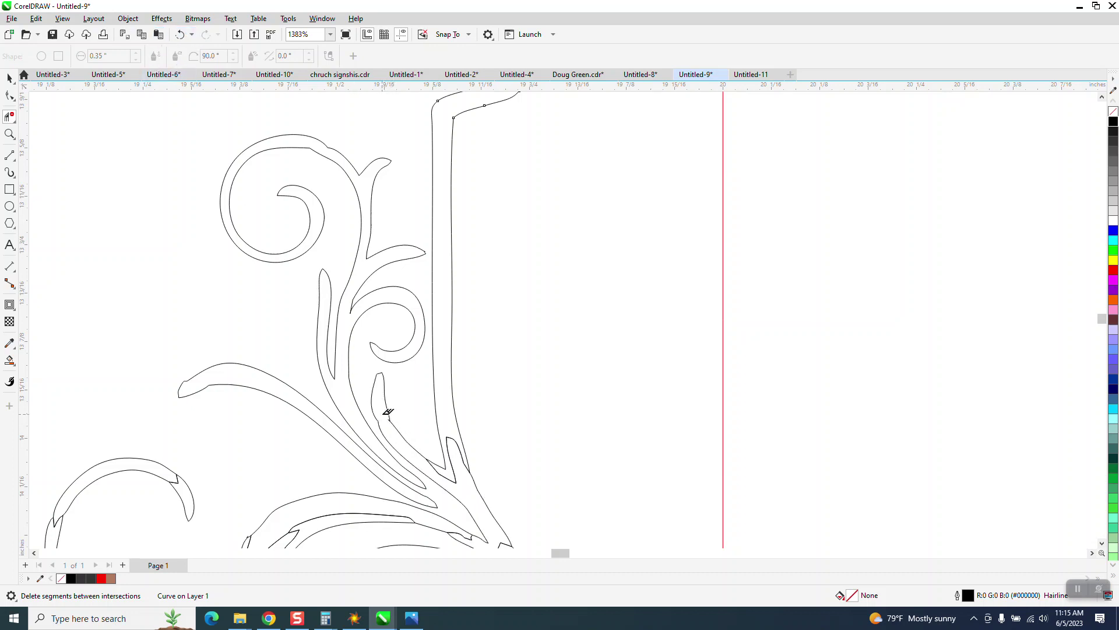
# Delete the jagged stray segments where the shield's side band meets the scrollwork.
pyautogui.click(458, 467)
pyautogui.click(460, 441)
pyautogui.click(450, 475)
pyautogui.click(442, 468)
# Delete the stray joint segments at both ends of the large C-shaped scroll's upper arc.
pyautogui.scroll(-1, 249, 326)
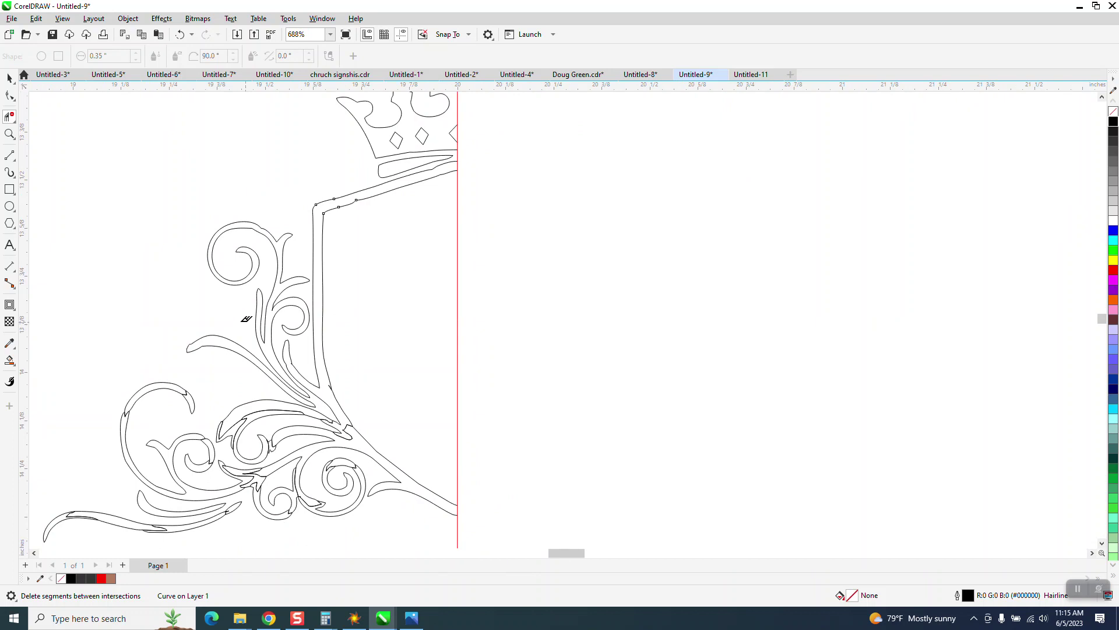
pyautogui.click(9, 134)
pyautogui.moveTo(110, 377); pyautogui.dragTo(529, 493)
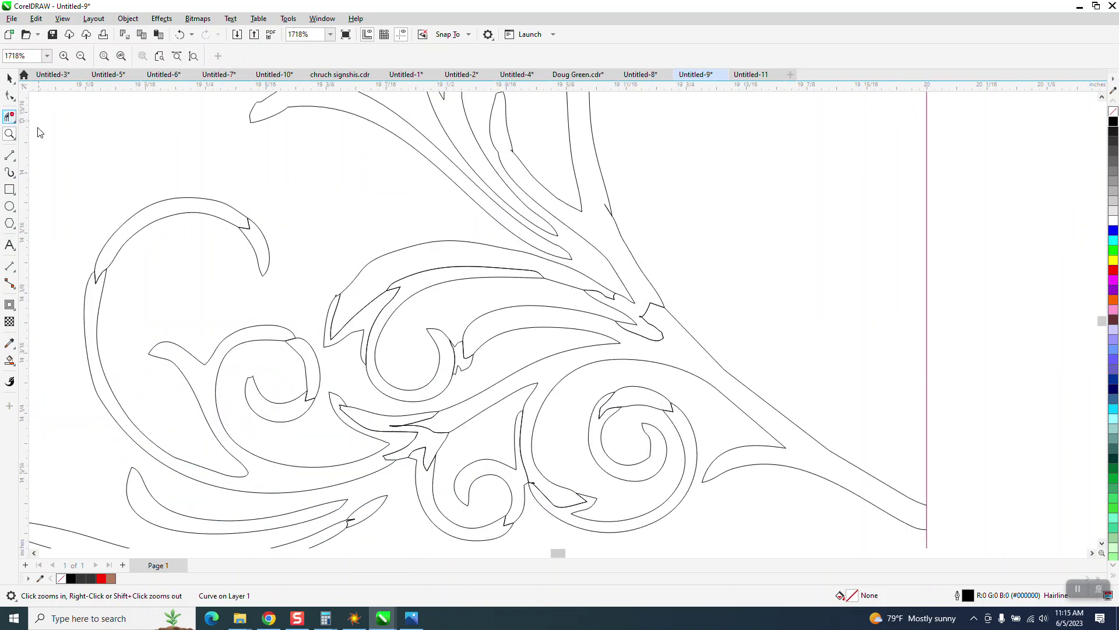
pyautogui.click(9, 116)
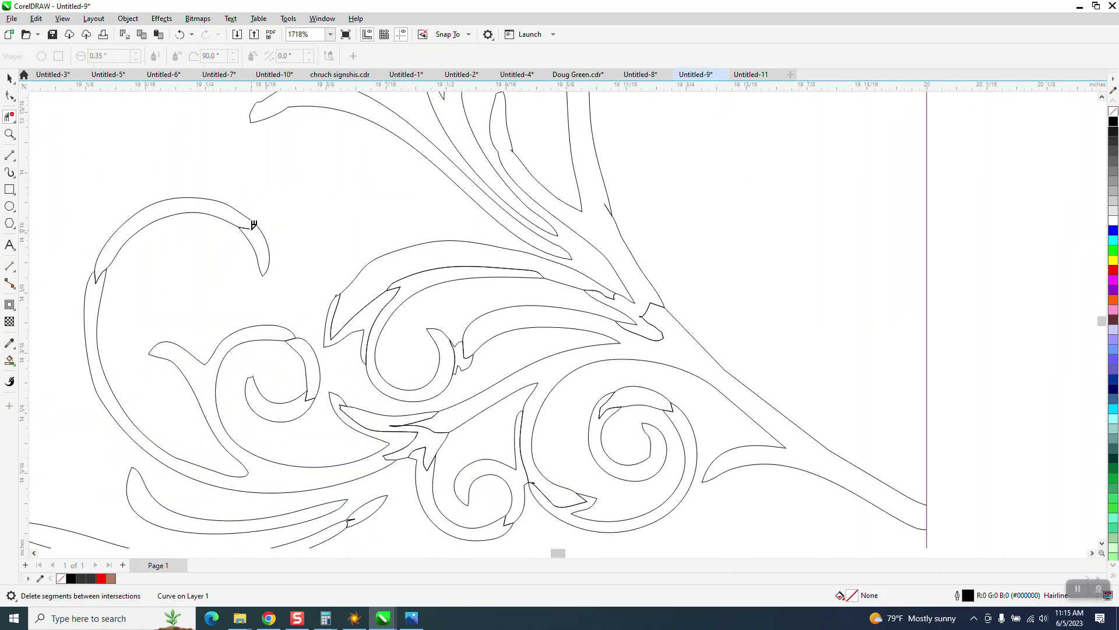
pyautogui.click(252, 226)
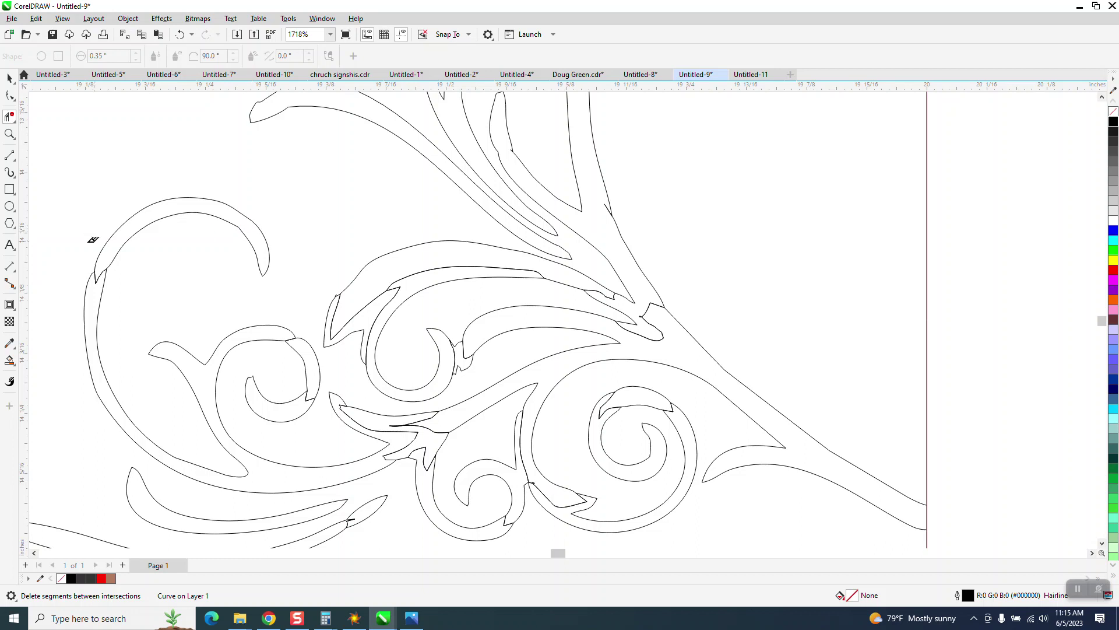
pyautogui.click(100, 270)
# Delete the doubled lines between the broad upper leaf and the scroll beneath it.
pyautogui.click(449, 268)
pyautogui.click(387, 302)
pyautogui.click(344, 312)
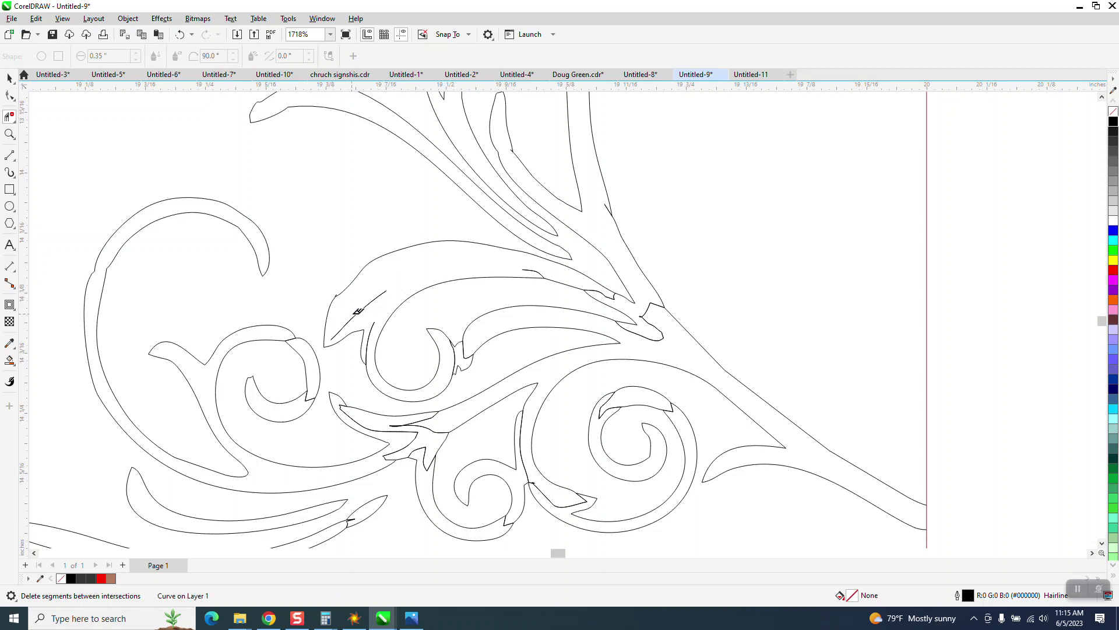
pyautogui.click(358, 312)
pyautogui.click(374, 320)
# Delete the stray bits at the inner leaf's tip and the leftover segments along the broad leaf's lower edge.
pyautogui.click(459, 340)
pyautogui.click(470, 367)
pyautogui.click(533, 269)
pyautogui.click(596, 293)
# Delete the stray segments and leftover stubs where the leaves join the shield's lower edge.
pyautogui.click(611, 208)
pyautogui.click(651, 303)
pyautogui.click(654, 333)
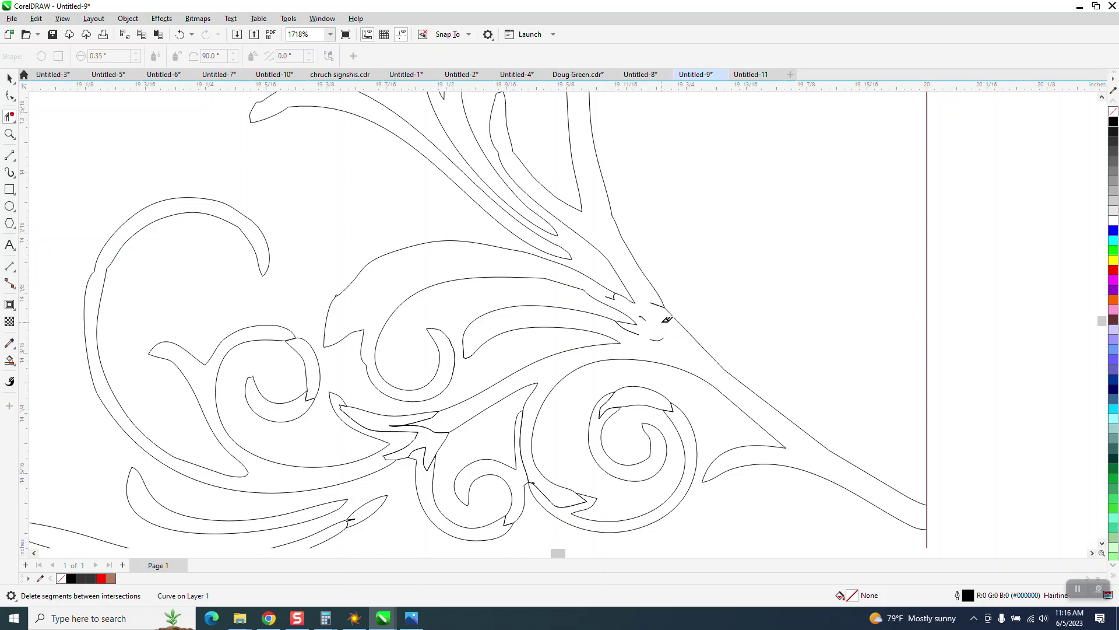
pyautogui.click(655, 335)
pyautogui.click(642, 315)
pyautogui.click(636, 329)
# Delete the stray lines inside the small left scroll and the branch beside it, undoing the last excess deletion.
pyautogui.click(305, 369)
pyautogui.click(384, 428)
pyautogui.click(425, 429)
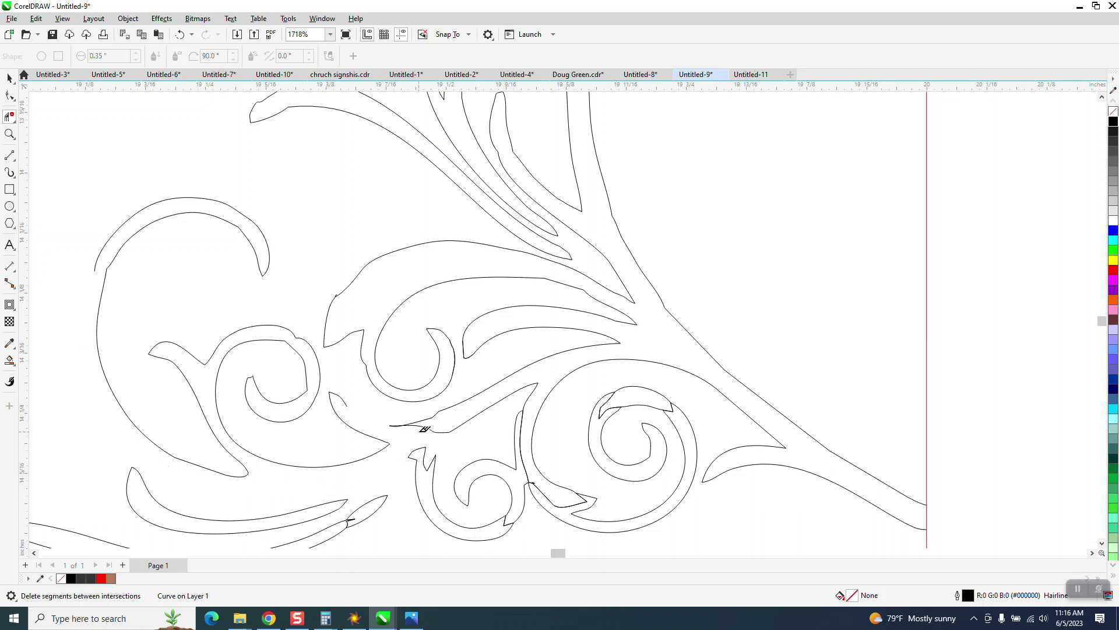
pyautogui.click(180, 34)
# Delete the remaining doubled and jagged lines at the central junction of the lower branches.
pyautogui.click(438, 430)
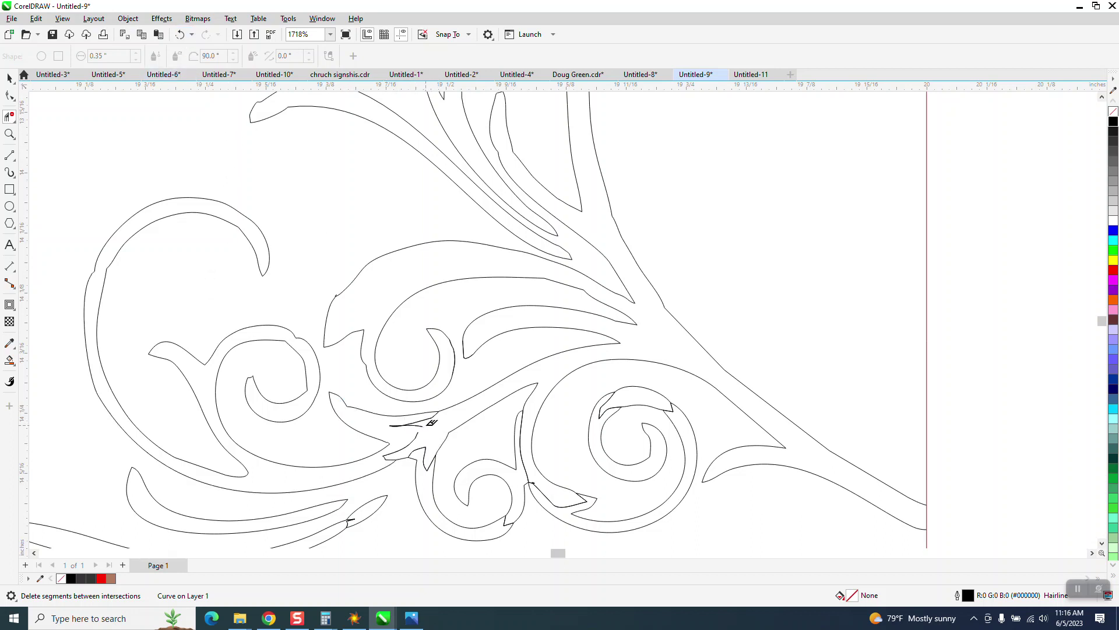
pyautogui.click(420, 421)
pyautogui.click(435, 413)
pyautogui.click(402, 423)
pyautogui.click(417, 436)
pyautogui.click(423, 452)
pyautogui.click(411, 447)
# Try to delete the nodes of the small hooked line end at the lower branch junction with the Shape tool.
pyautogui.click(9, 95)
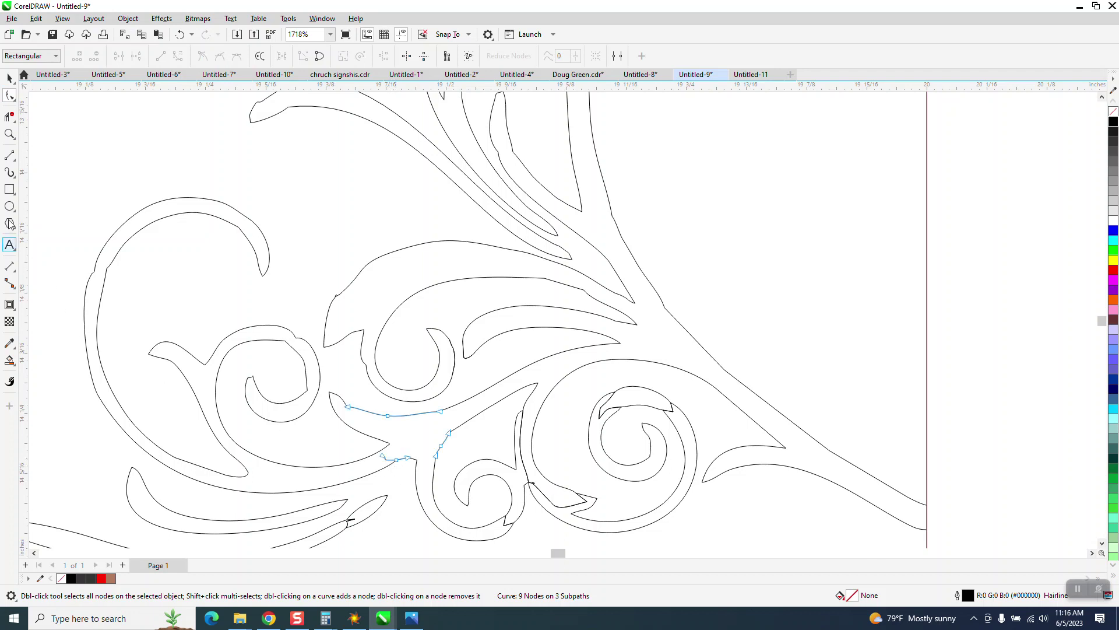
pyautogui.click(9, 134)
pyautogui.moveTo(331, 411); pyautogui.dragTo(514, 493)
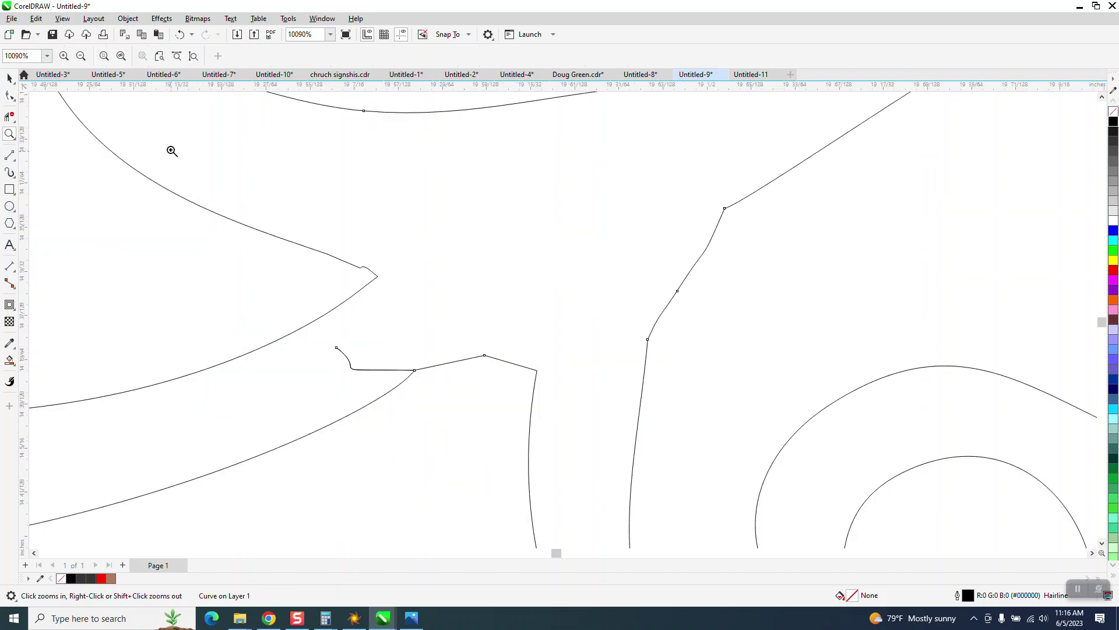
pyautogui.press('F10')
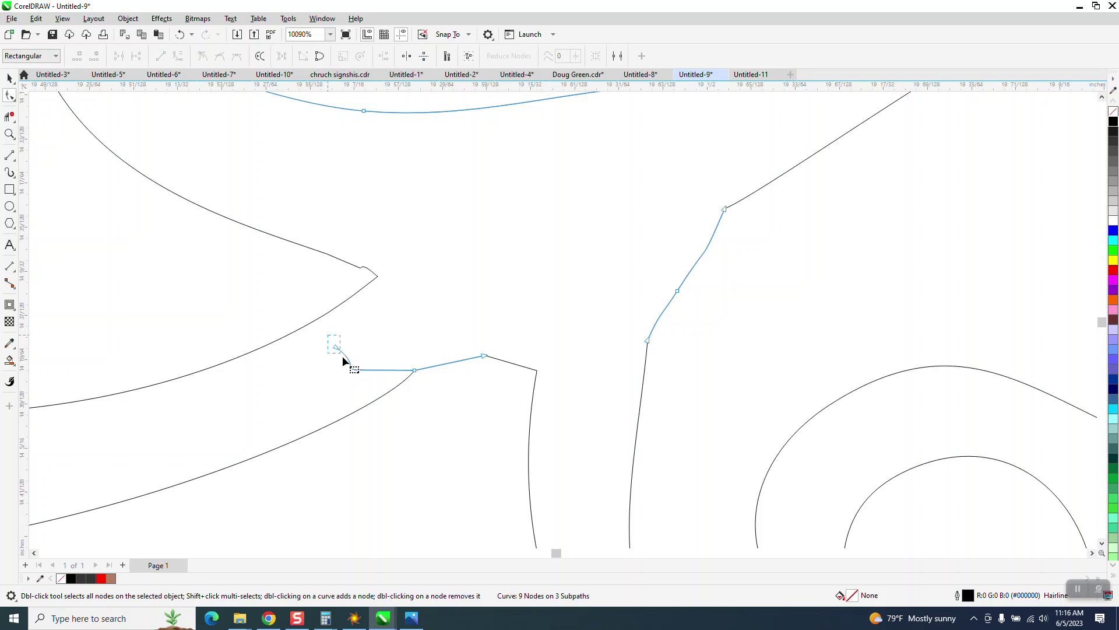
pyautogui.moveTo(426, 386); pyautogui.dragTo(428, 386)
pyautogui.press('Delete')
pyautogui.click(180, 36)
pyautogui.click(9, 116)
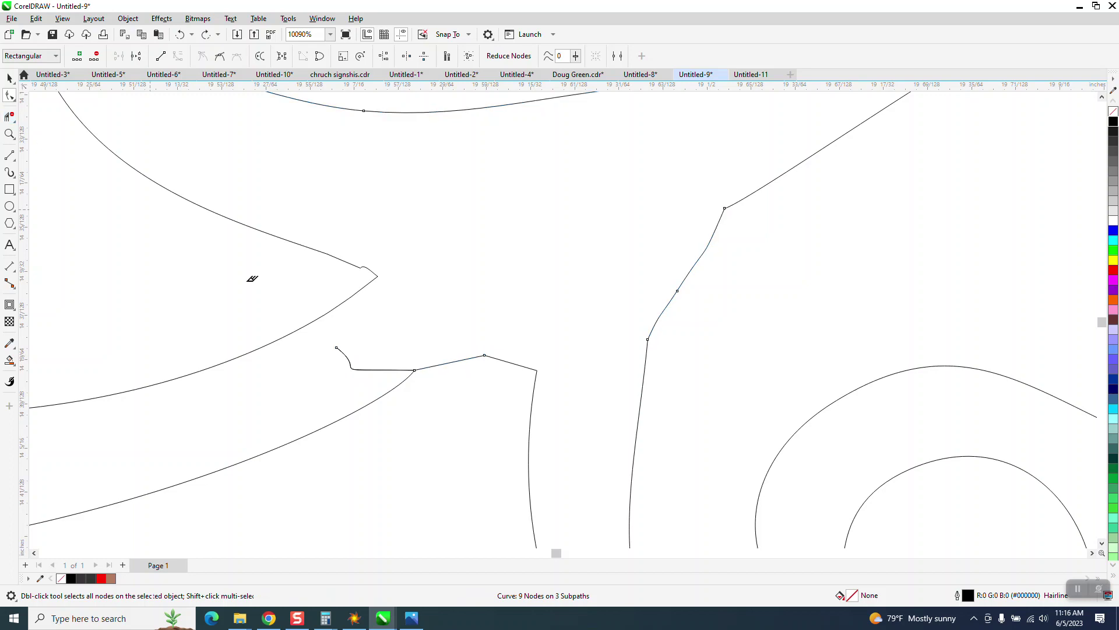
# Delete the hooked line end at the lower branch junction and the stray overlapping lines between the two lower scrolls.
pyautogui.click(373, 368)
pyautogui.scroll(-2, 387, 326)
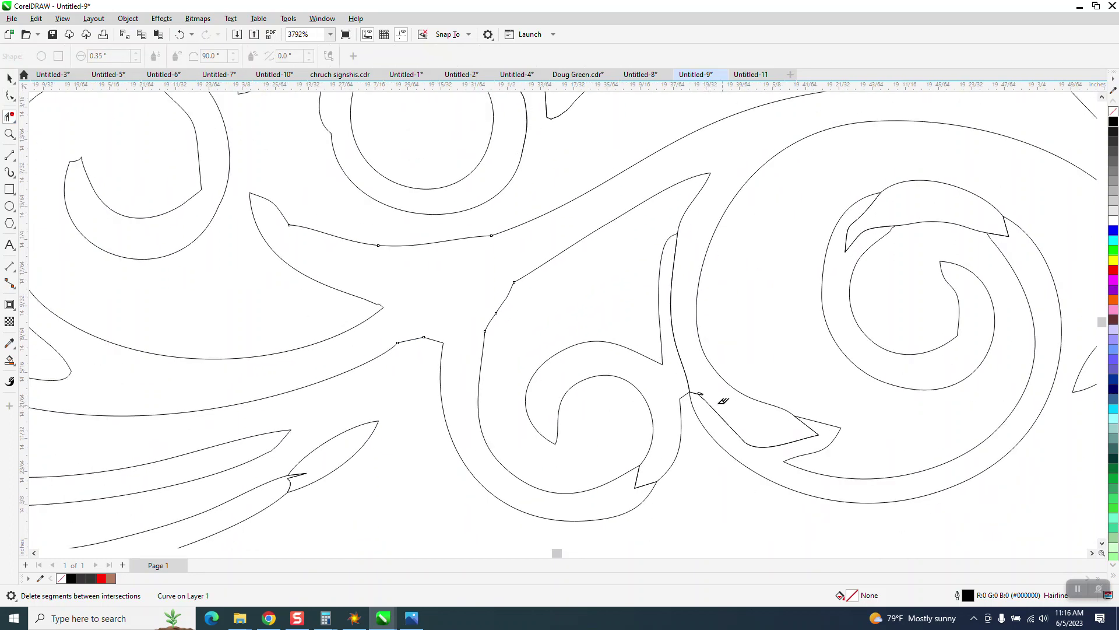
pyautogui.scroll(-1, 723, 401)
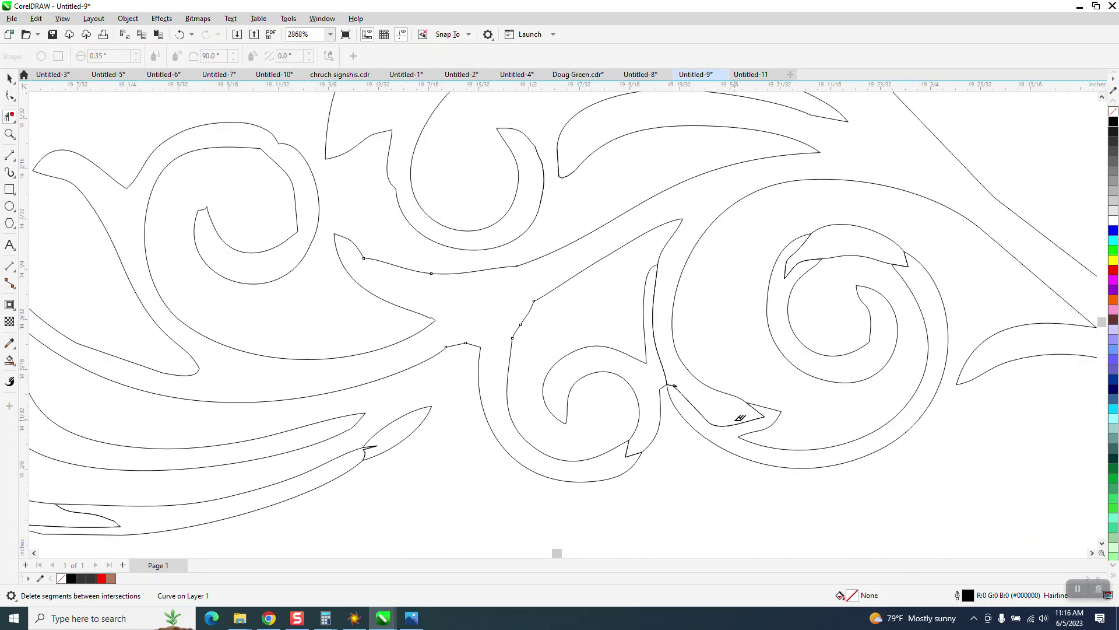
pyautogui.click(733, 415)
pyautogui.click(760, 412)
pyautogui.click(705, 415)
pyautogui.click(672, 385)
pyautogui.click(669, 357)
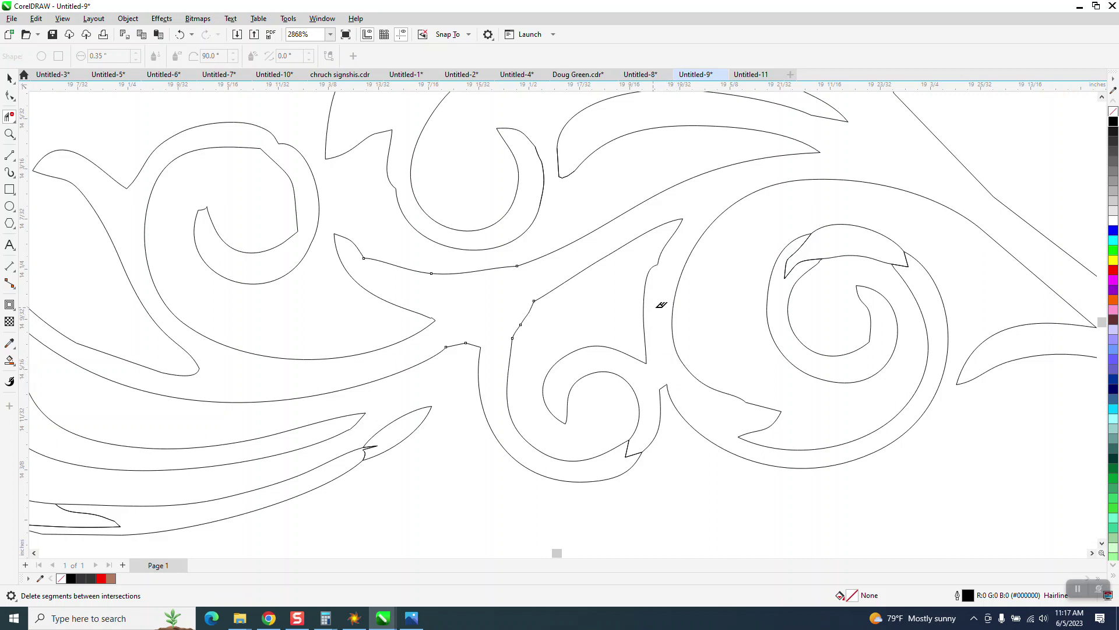
# Delete the stray segments on the small lower scroll, at the leaf tip and around the large right spiral.
pyautogui.click(638, 447)
pyautogui.click(372, 446)
pyautogui.click(794, 264)
pyautogui.click(790, 252)
pyautogui.click(908, 261)
# Delete the doubled stray lines inside the long bottom branch, near its middle and its outer end.
pyautogui.scroll(-2, 853, 274)
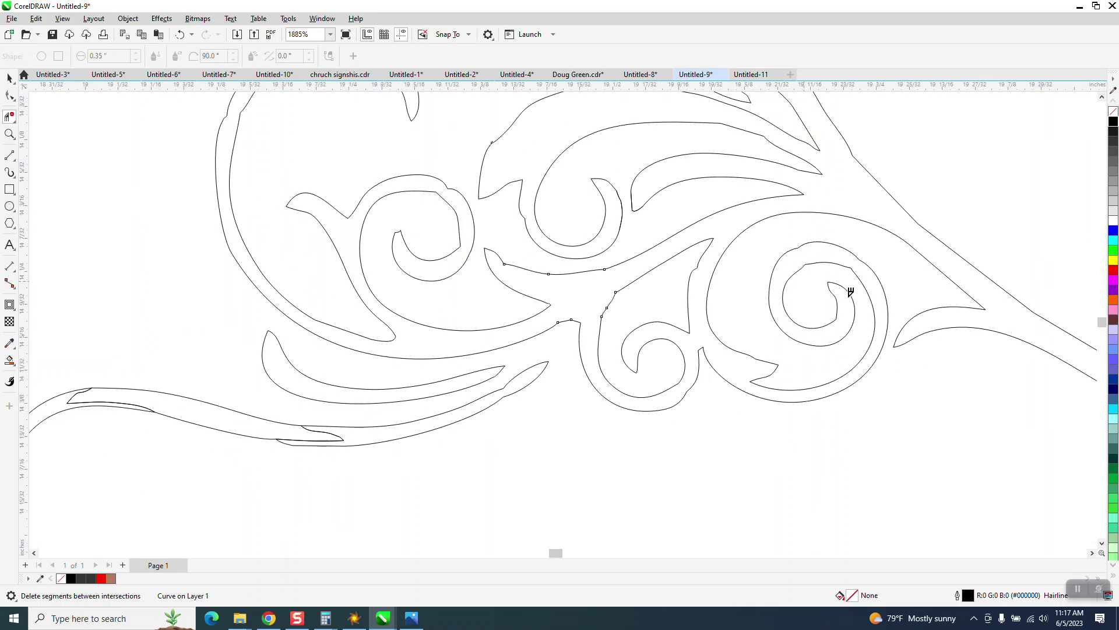
pyautogui.click(343, 435)
pyautogui.click(340, 434)
pyautogui.click(104, 401)
pyautogui.click(144, 406)
pyautogui.click(76, 394)
# Examine the half crest, the crown and the small separate ornament for leftover stray lines.
pyautogui.scroll(-2, 340, 432)
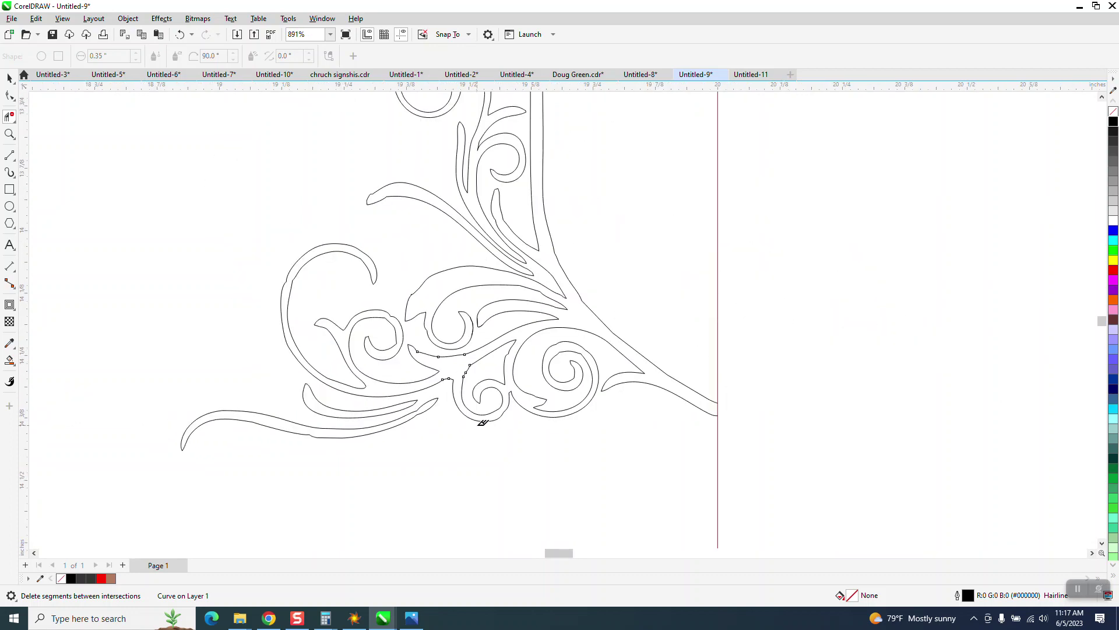
pyautogui.scroll(-2, 408, 440)
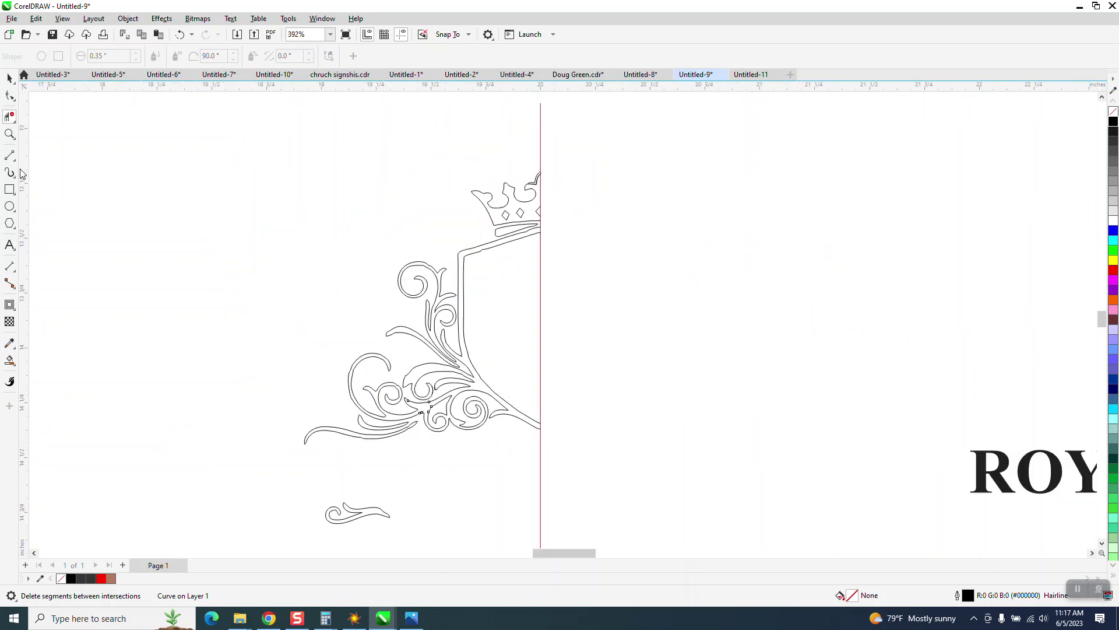
pyautogui.click(10, 135)
pyautogui.moveTo(453, 190); pyautogui.dragTo(606, 270)
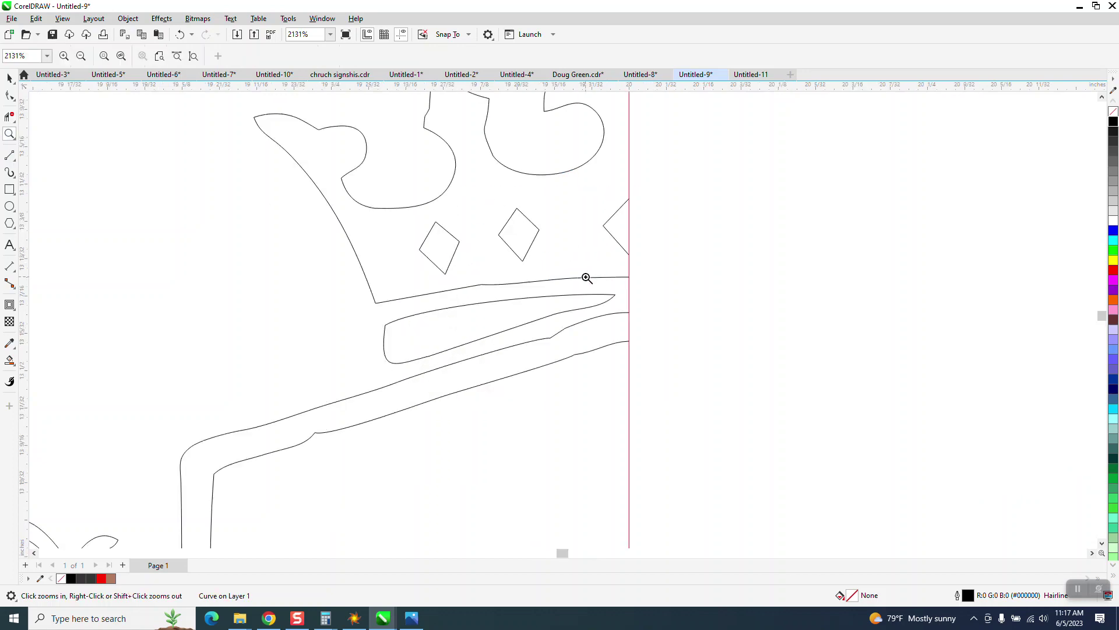
pyautogui.scroll(-4, 440, 198)
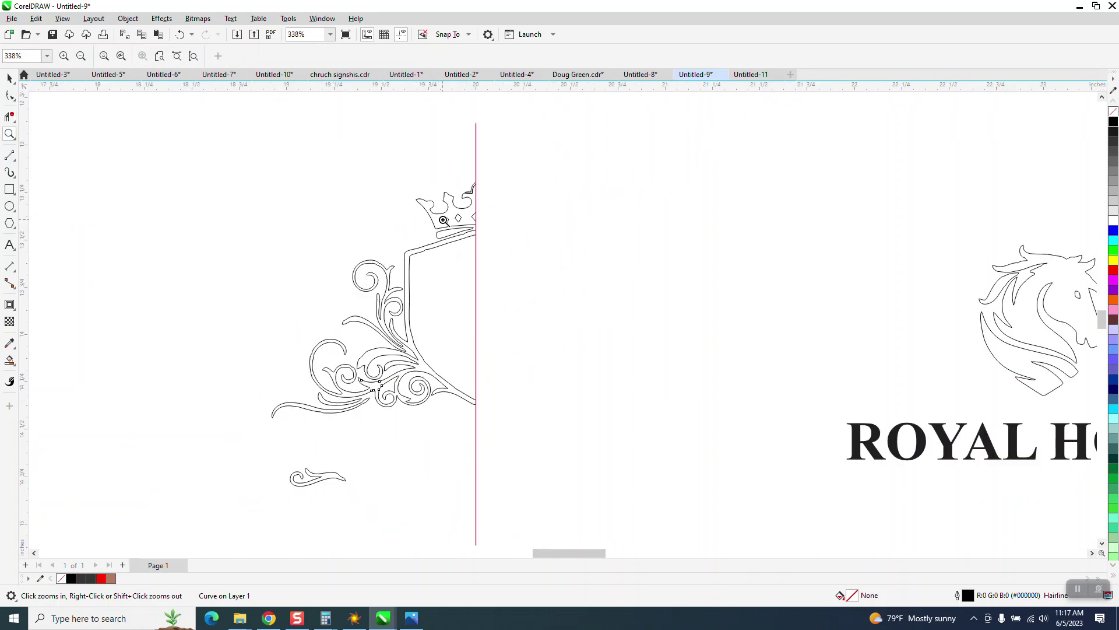
pyautogui.moveTo(274, 456); pyautogui.dragTo(365, 489)
pyautogui.scroll(-1, 365, 474)
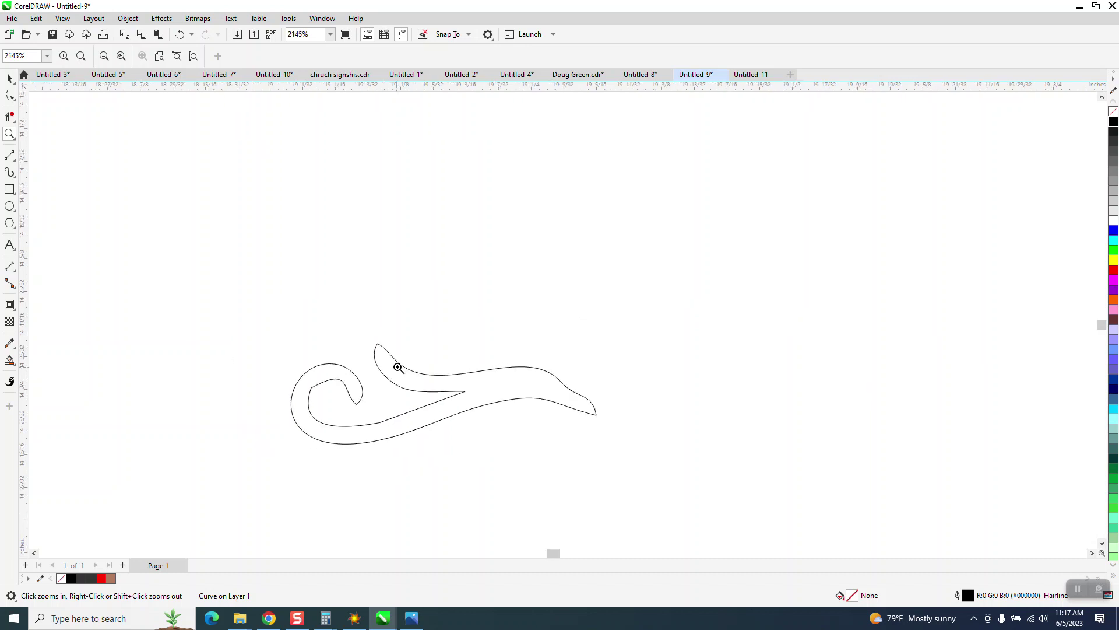
pyautogui.scroll(-5, 432, 350)
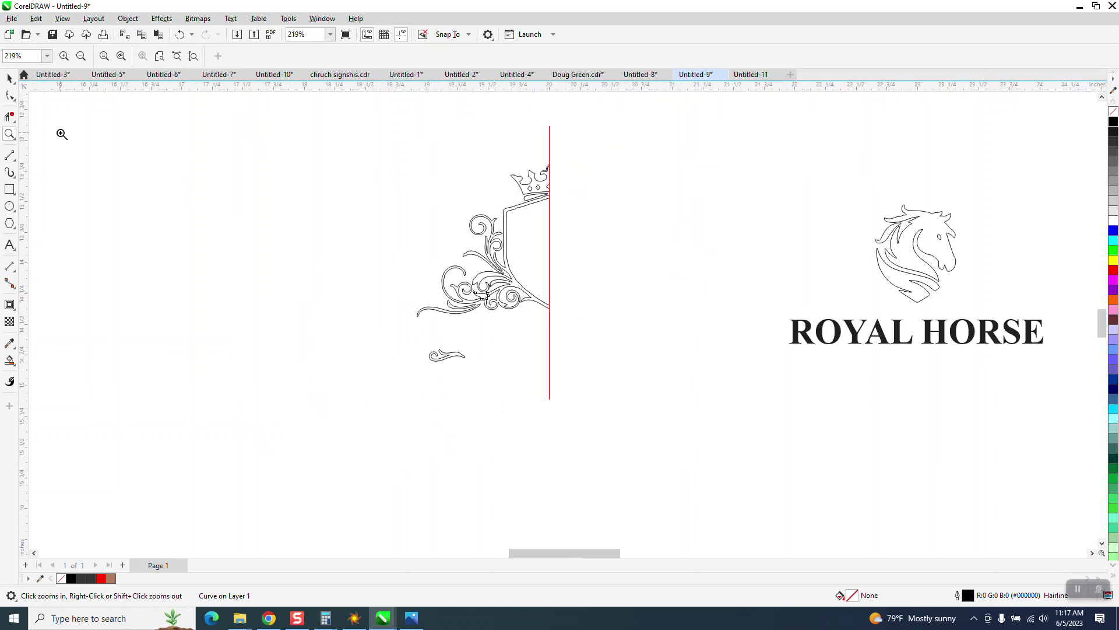
# Fill the small separate ornament with black and no outline using Smart Fill, and shift the filled shape 3 inches left.
pyautogui.click(9, 77)
pyautogui.click(9, 360)
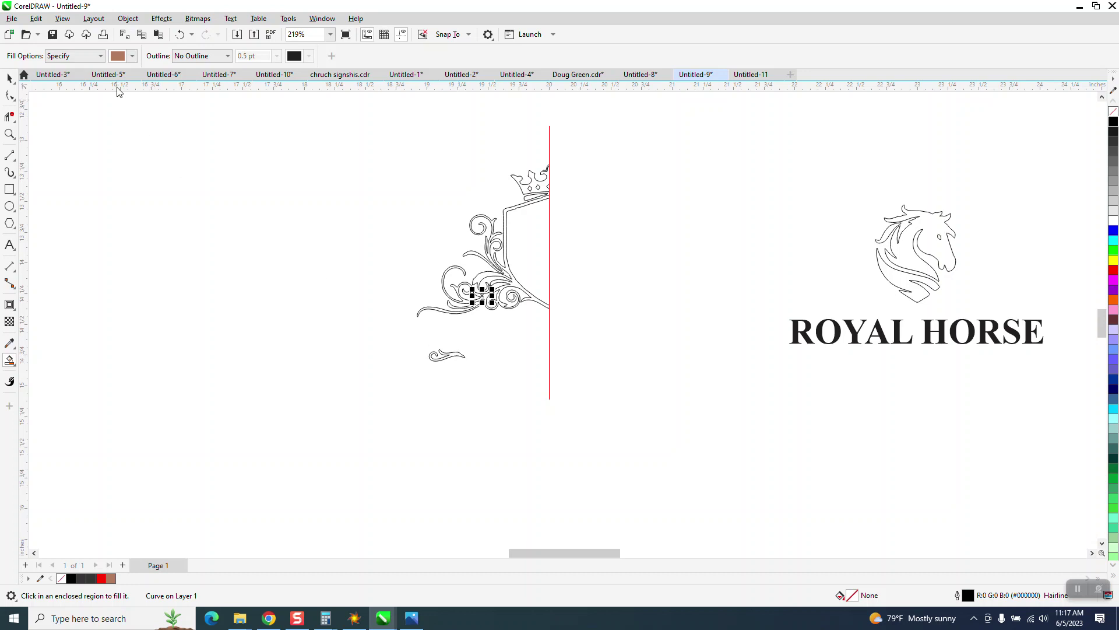
pyautogui.click(133, 55)
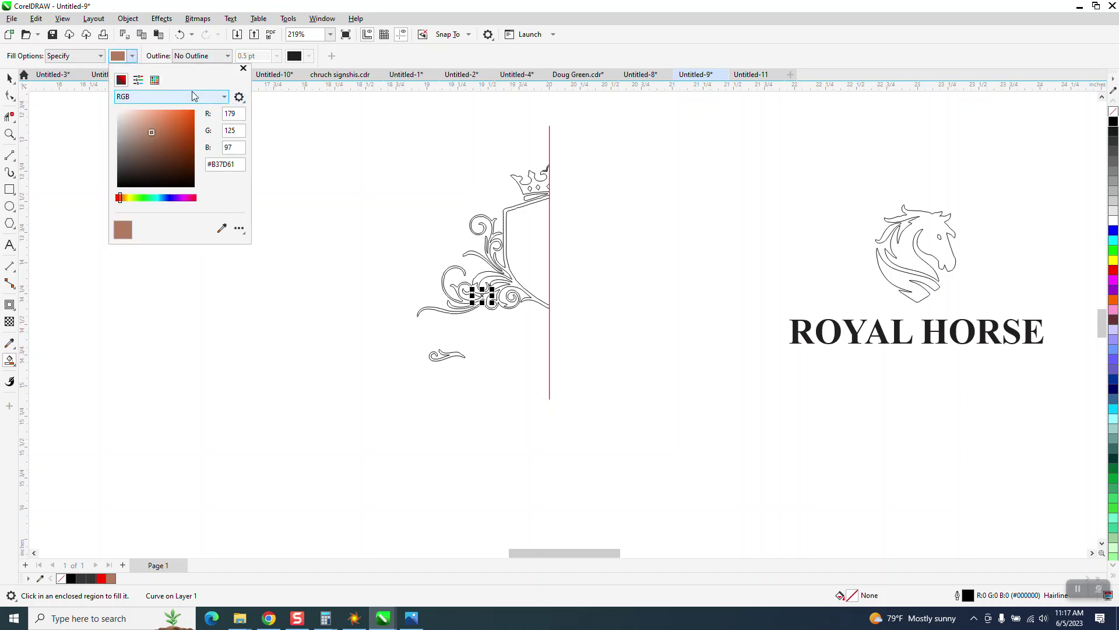
pyautogui.click(155, 80)
pyautogui.click(126, 115)
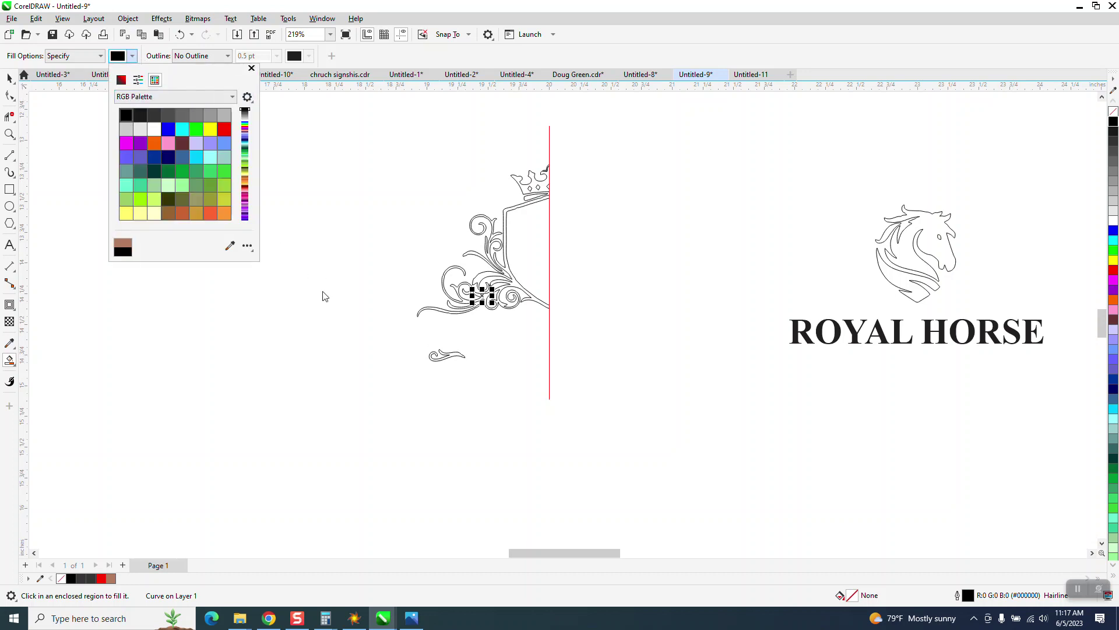
pyautogui.click(458, 355)
pyautogui.click(456, 353)
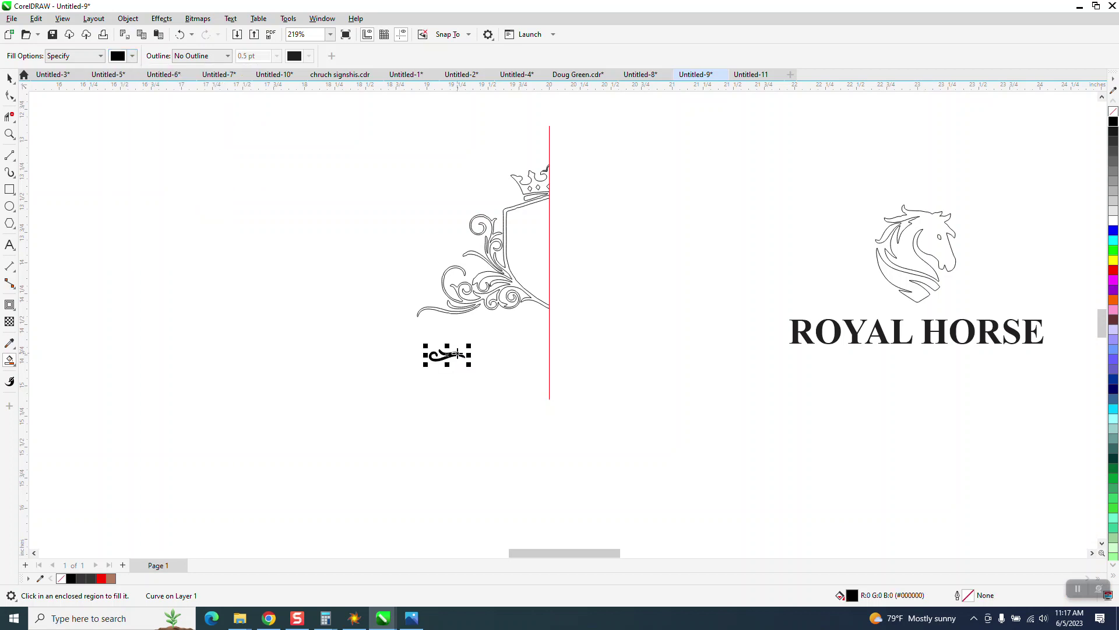
pyautogui.press('l')
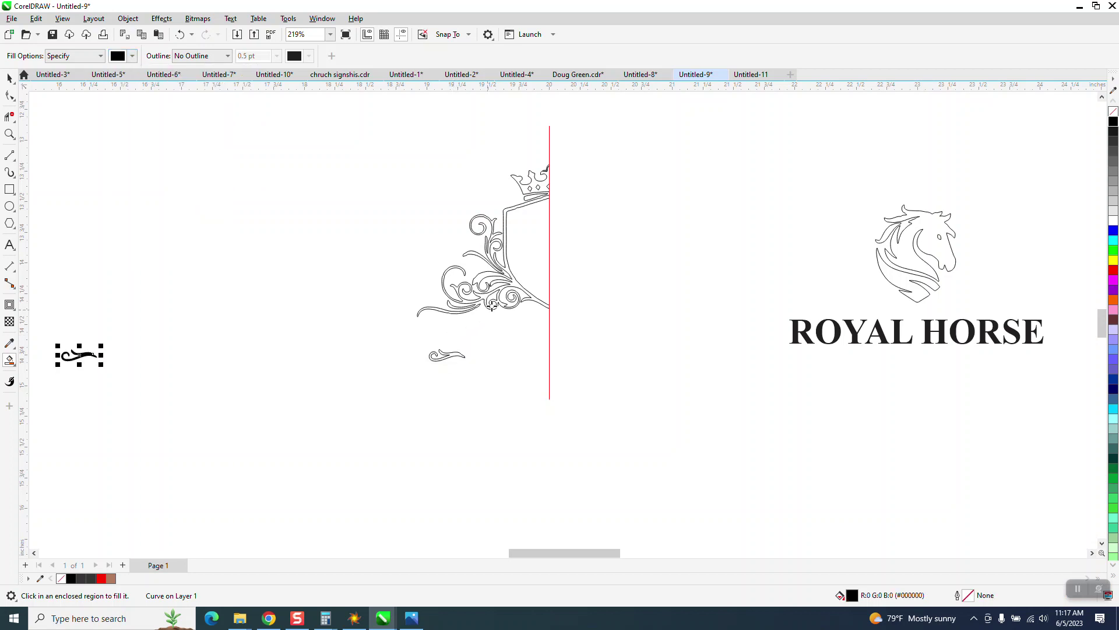
# Smart Fill the half shield and its attached lower scrollwork in black, and shift the filled shape 3 inches left.
pyautogui.click(510, 274)
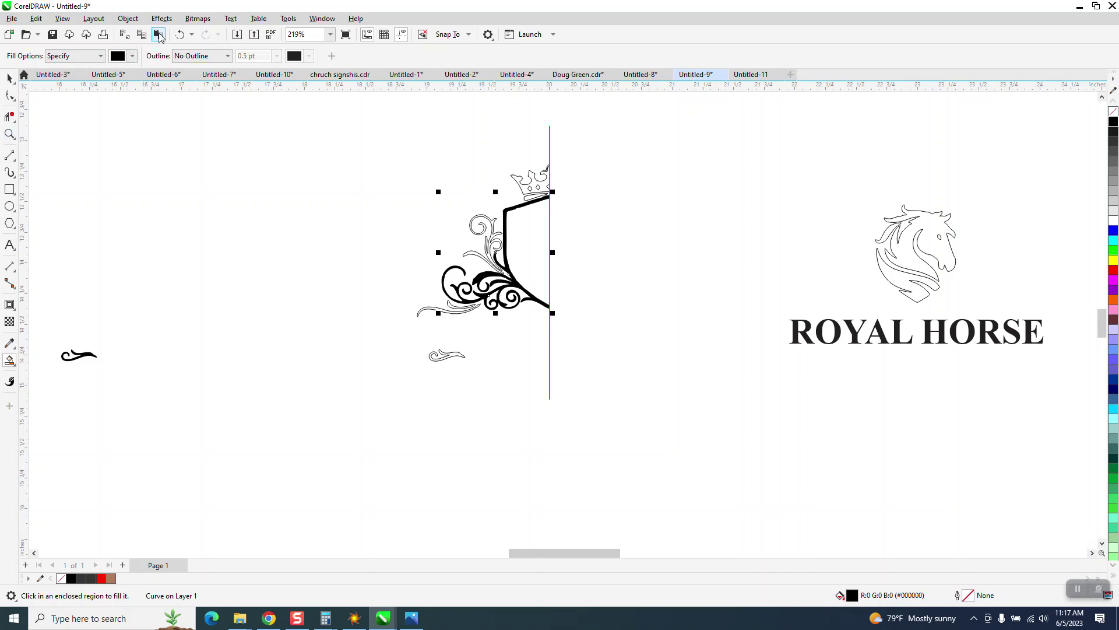
pyautogui.click(180, 34)
pyautogui.click(9, 134)
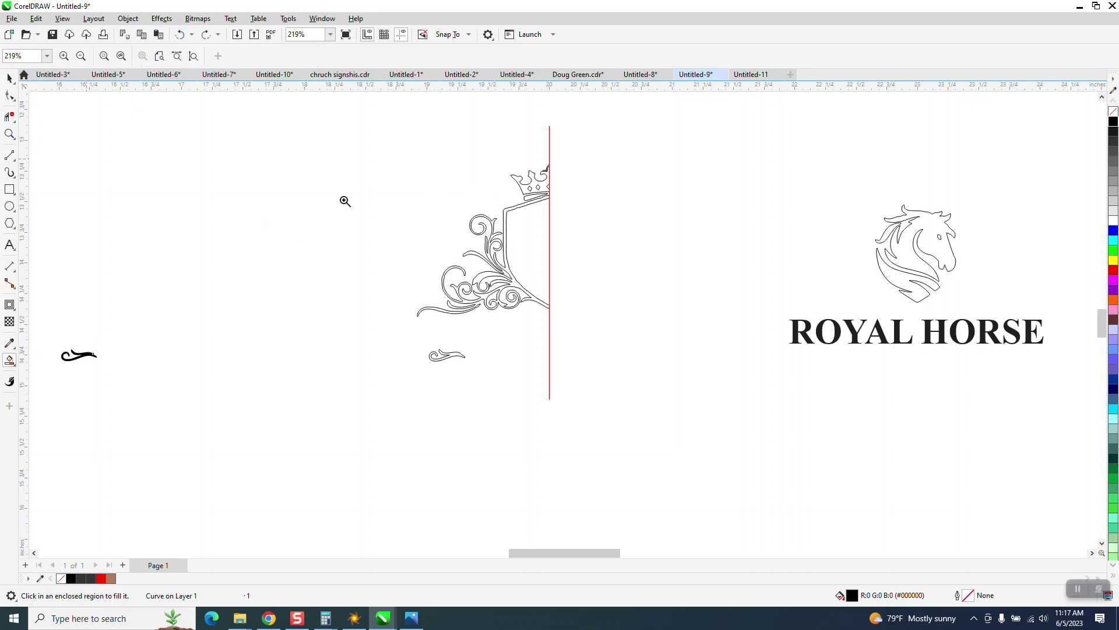
pyautogui.moveTo(471, 236); pyautogui.dragTo(546, 299)
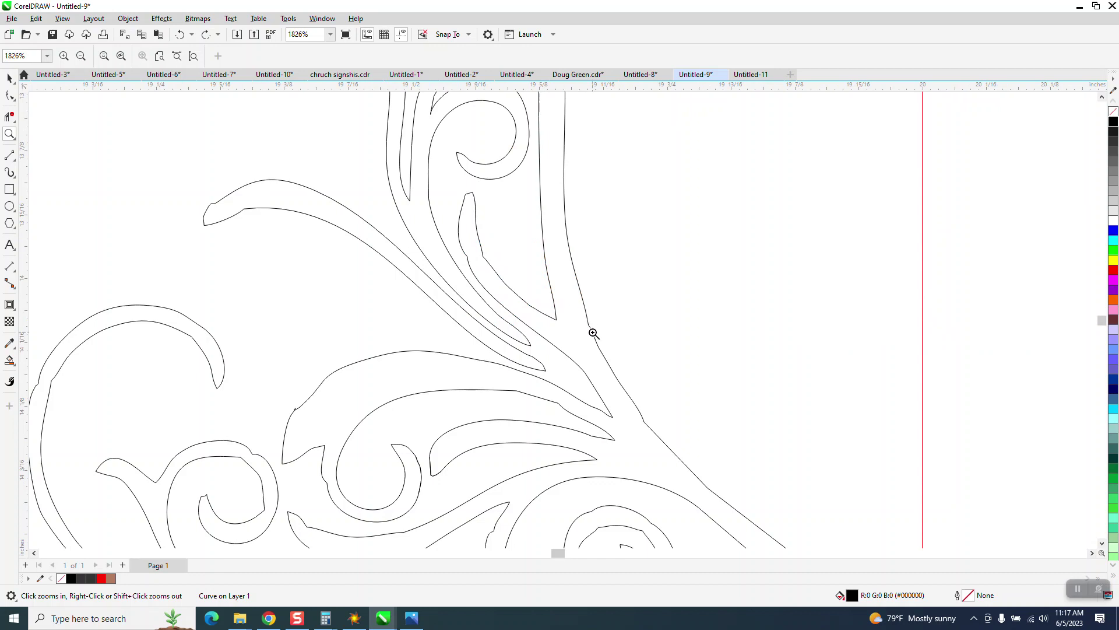
pyautogui.rightClick(129, 185)
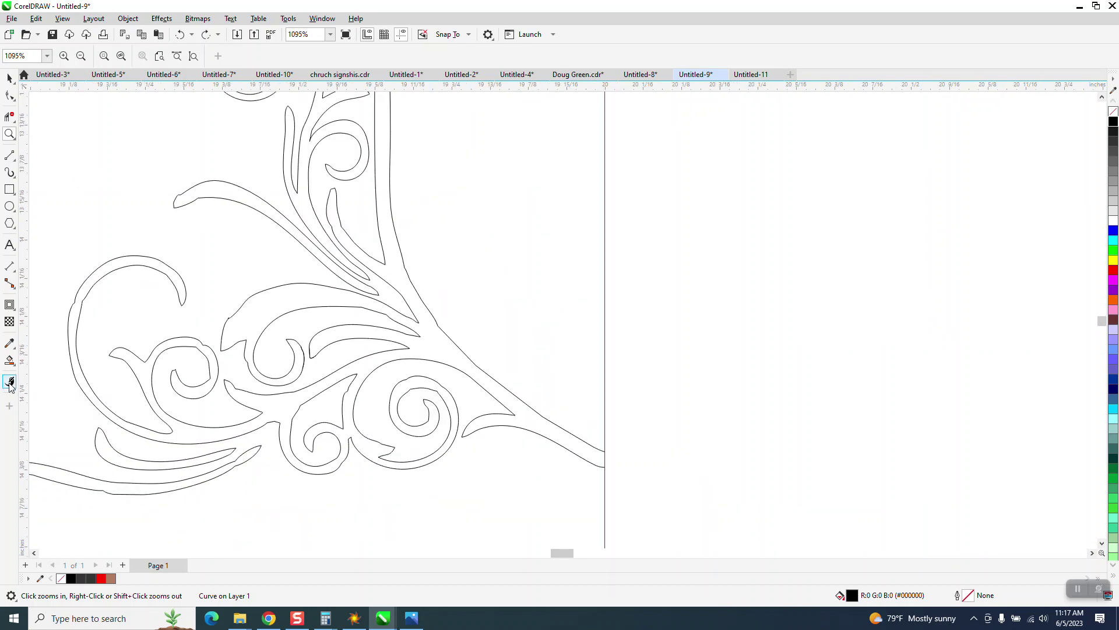
pyautogui.click(9, 361)
pyautogui.click(512, 411)
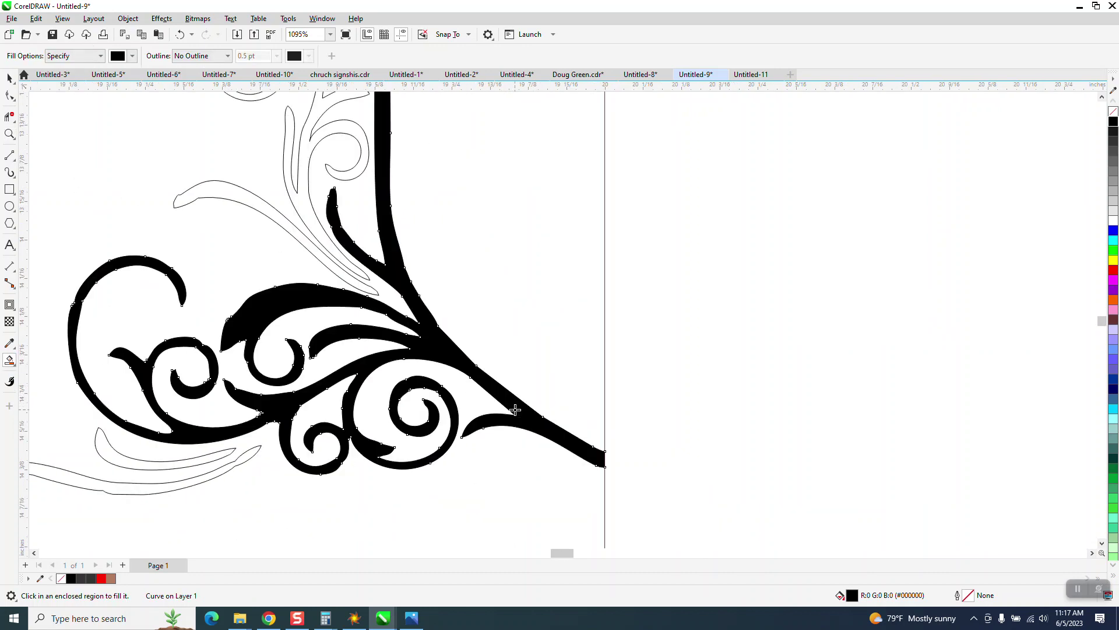
pyautogui.hotkey('ctrl', 'z')
# Smart Fill the remaining side and lower branches in black, shifting each filled shape 3 inches left.
pyautogui.click(328, 246)
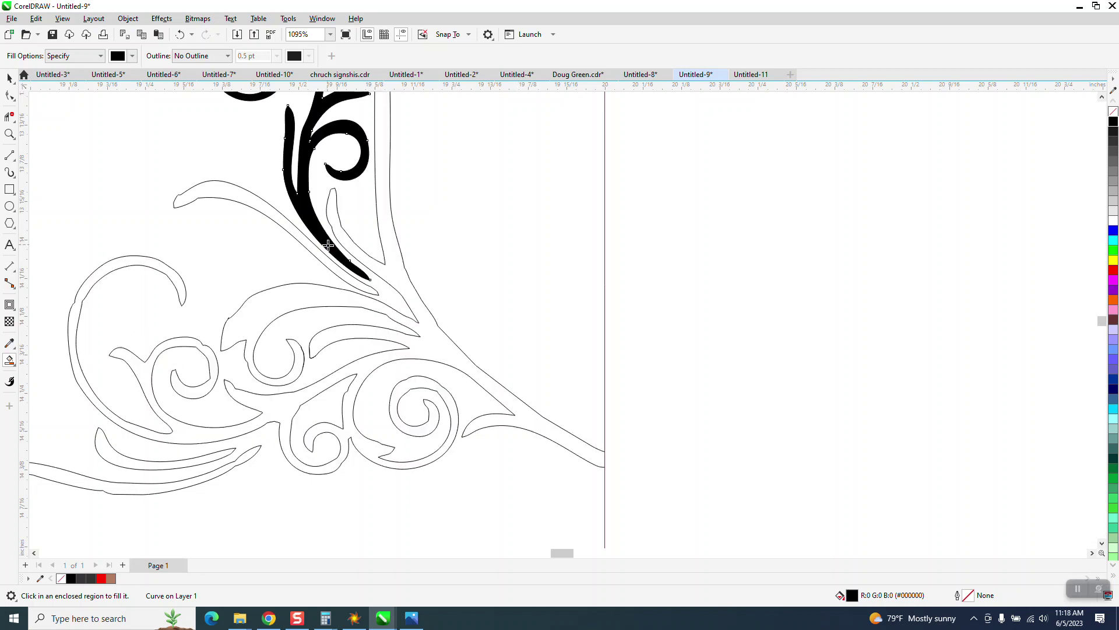
pyautogui.hotkey('ctrl', 'z')
pyautogui.click(327, 293)
pyautogui.hotkey('ctrl', 'z')
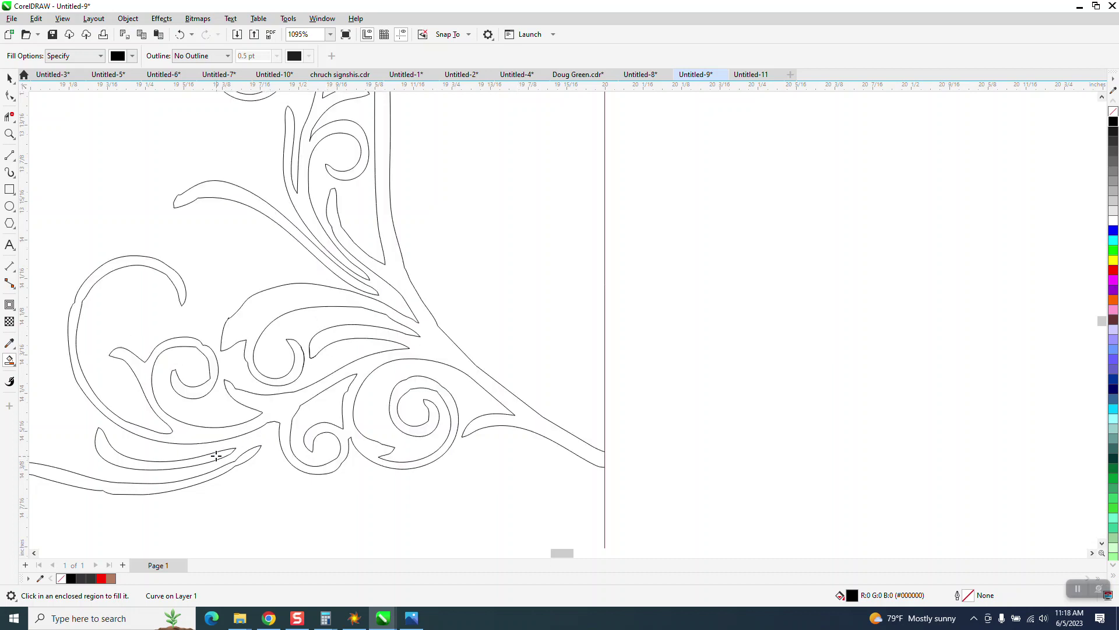
pyautogui.scroll(-6, 454, 433)
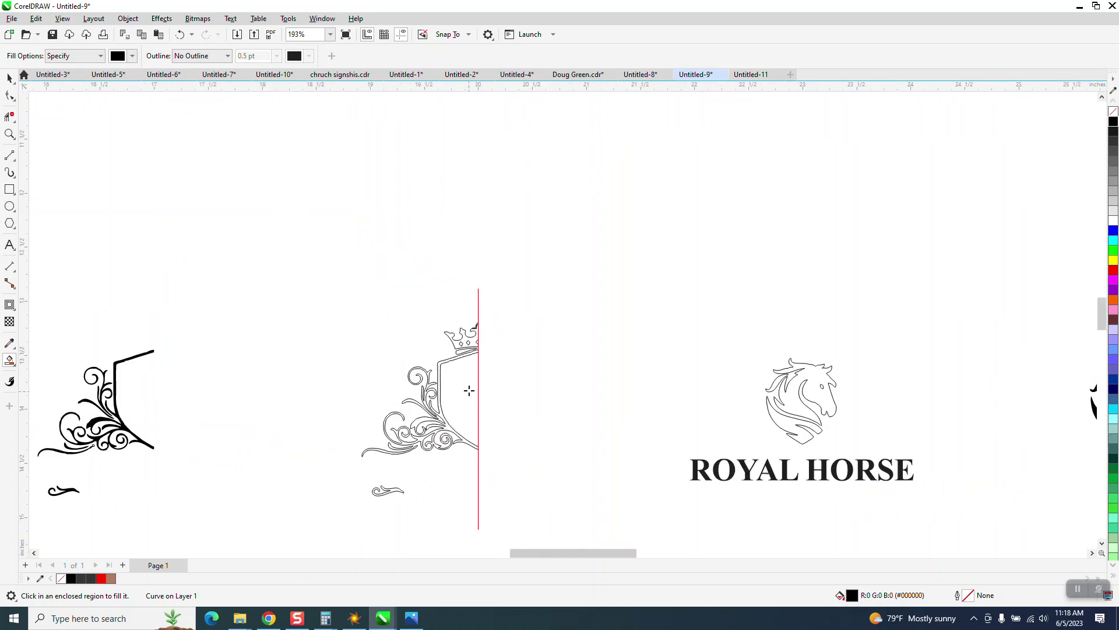
# Smart Fill the narrow band beneath the crown in black and shift it 3 inches left.
pyautogui.click(9, 133)
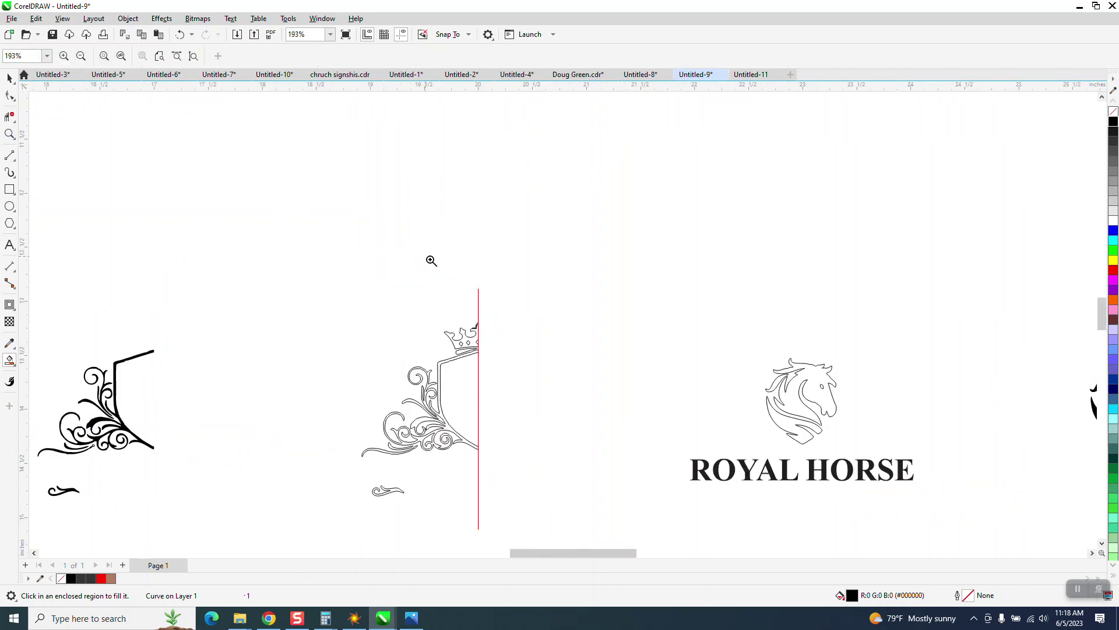
pyautogui.moveTo(404, 302); pyautogui.dragTo(595, 380)
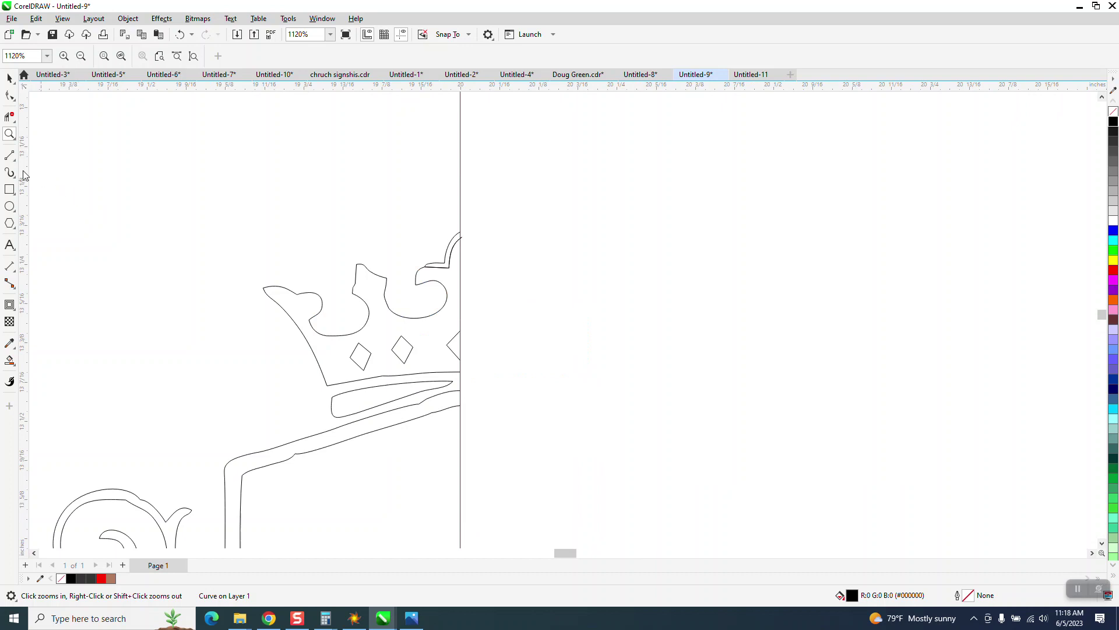
pyautogui.click(10, 360)
pyautogui.click(370, 398)
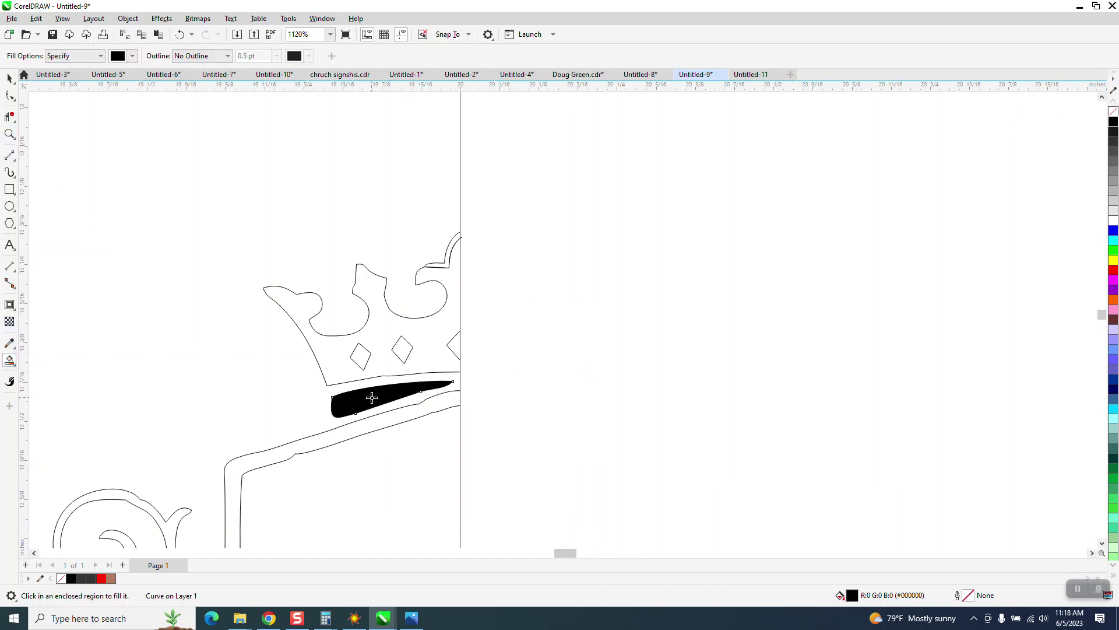
pyautogui.hotkey('ctrl', 'z')
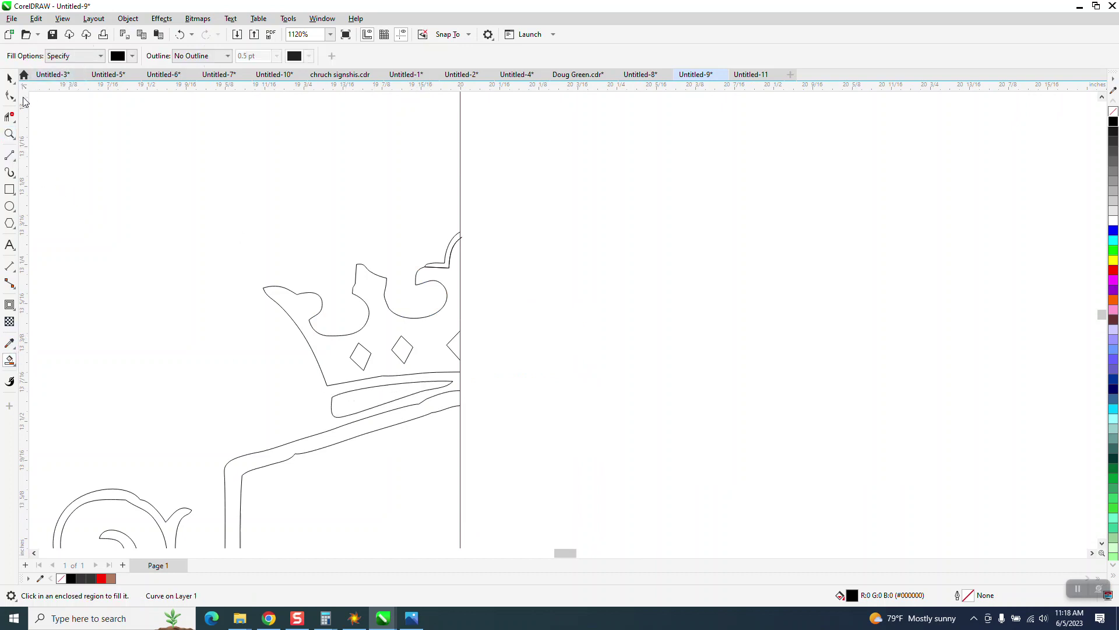
# Delete the doubled inner line at the crown's center peak beside the vertical center line.
pyautogui.click(9, 116)
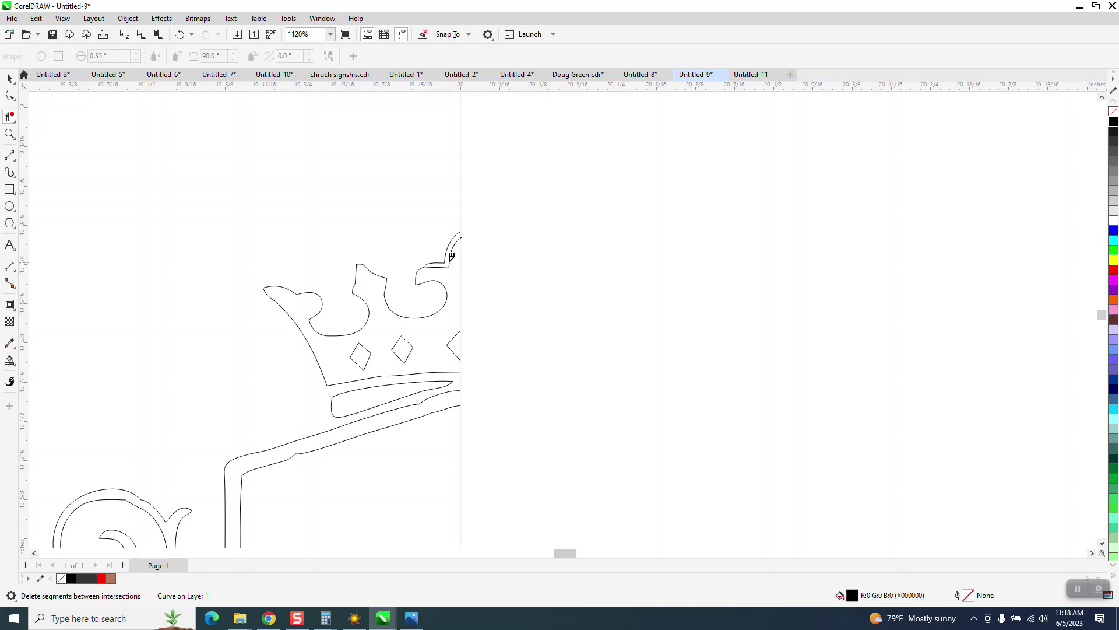
pyautogui.click(457, 263)
pyautogui.click(455, 267)
# Smart Fill the crown body in black, leaving its diamonds open, and shift it 3 inches left.
pyautogui.click(9, 363)
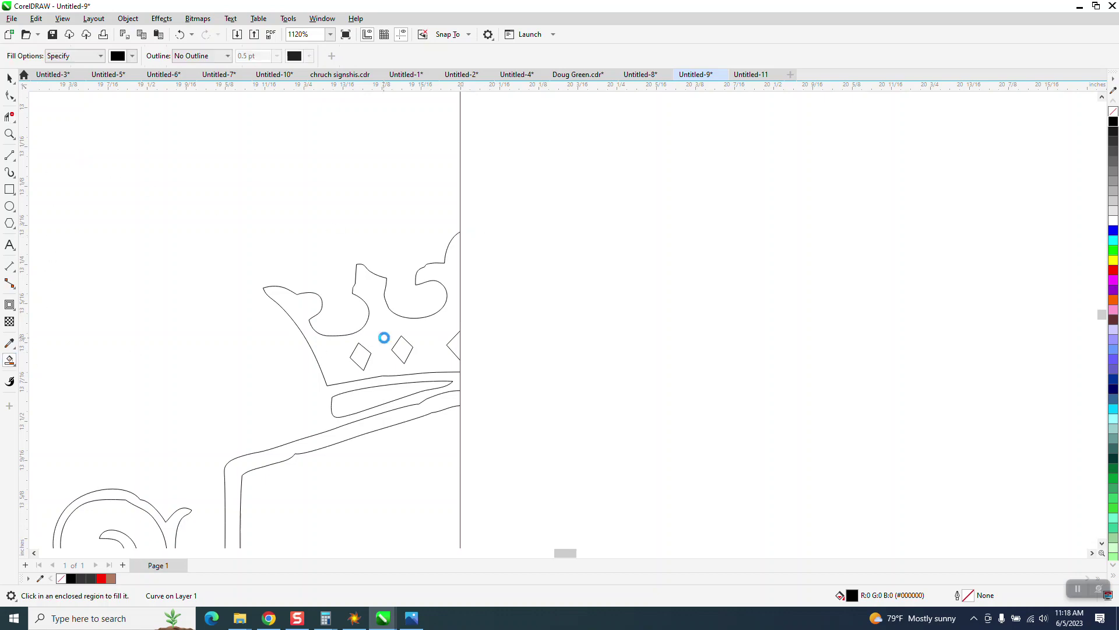
pyautogui.click(383, 335)
pyautogui.scroll(-5, 587, 334)
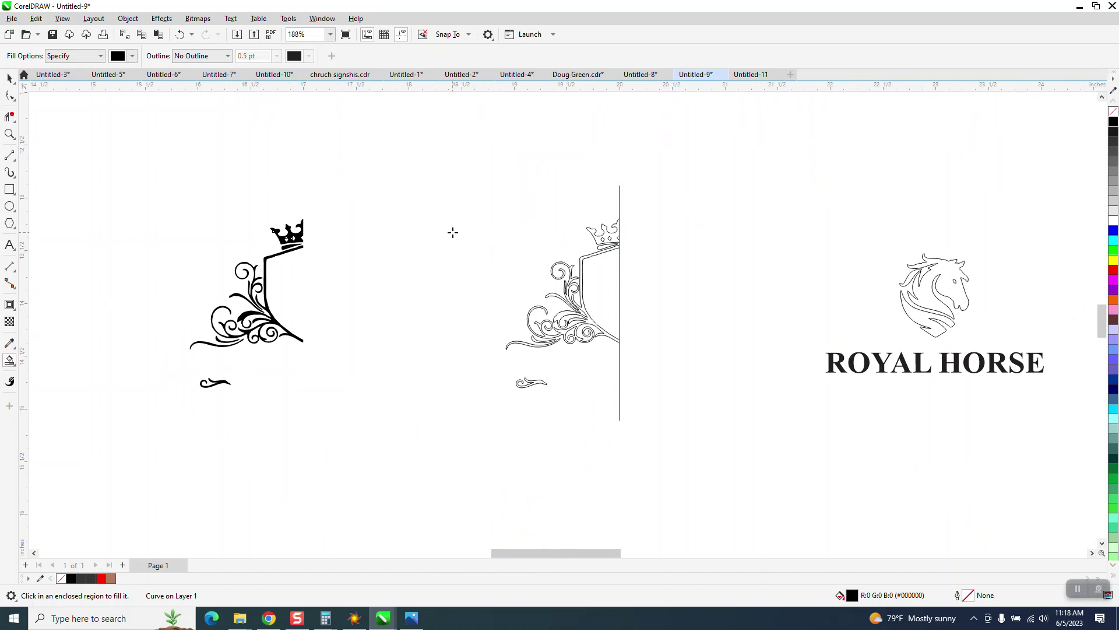
# Delete all the original traced outlines of the half crest, keeping the red center line.
pyautogui.click(9, 78)
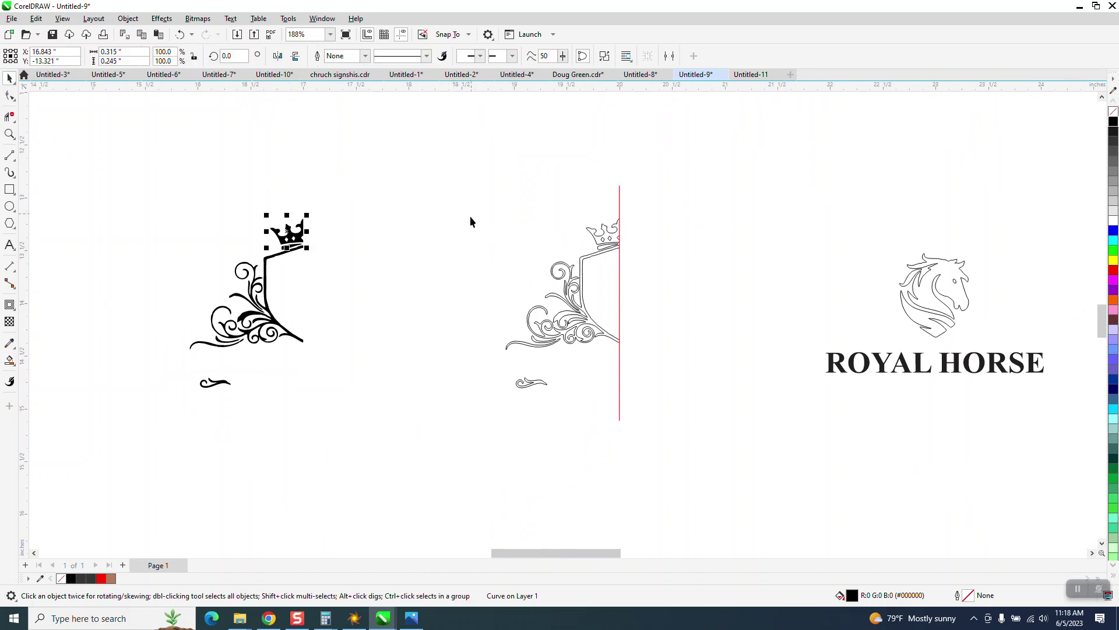
pyautogui.moveTo(471, 214); pyautogui.dragTo(647, 391)
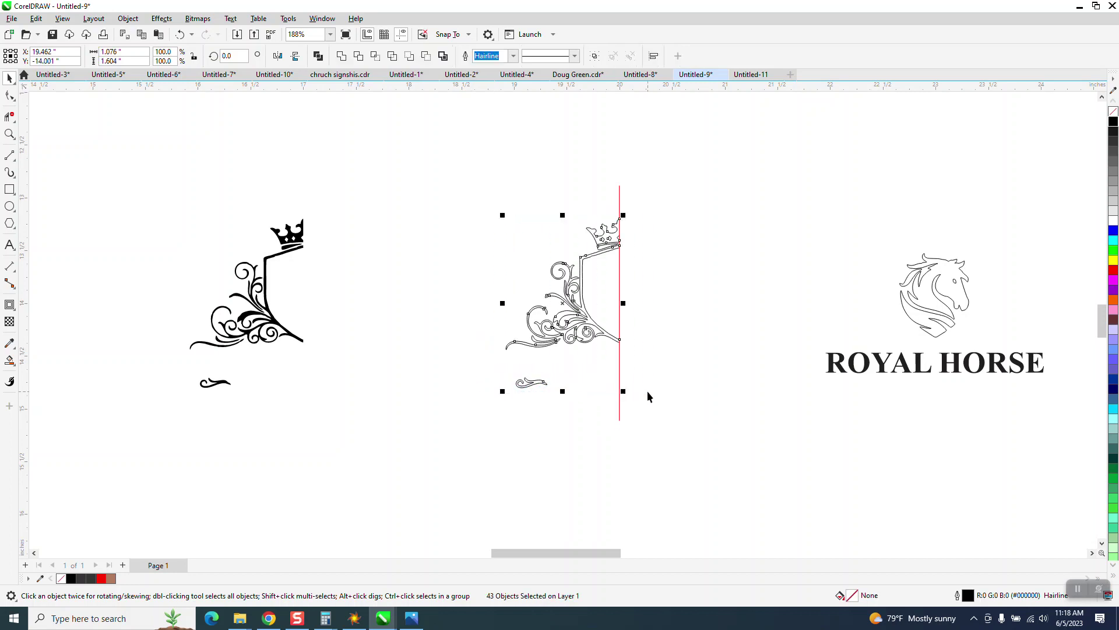
pyautogui.press('Delete')
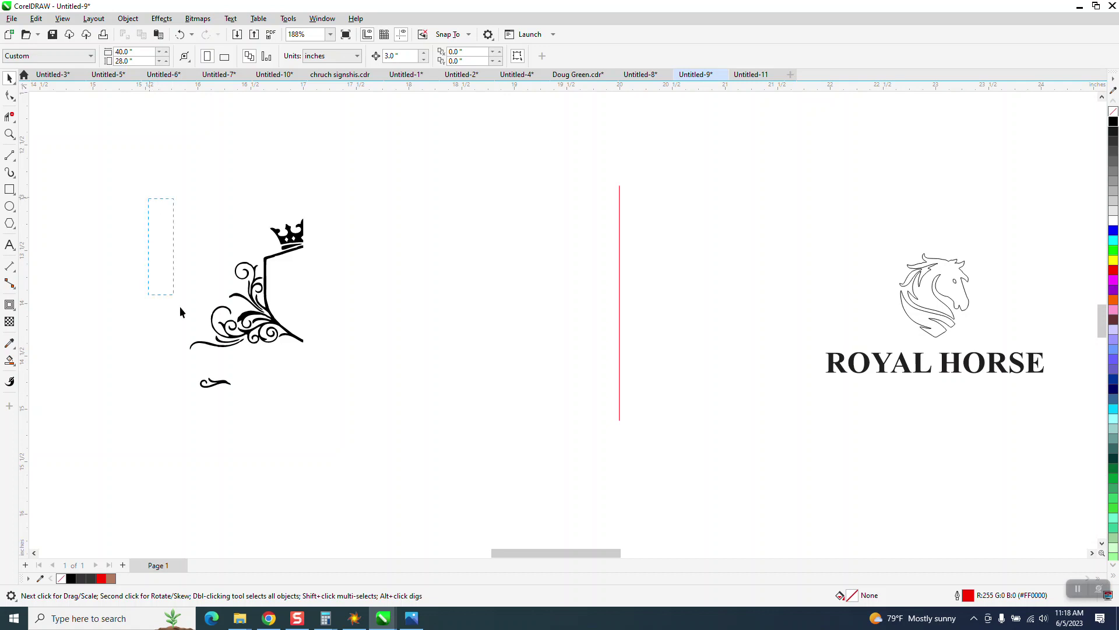
# Move the filled half crest 3 inches right to the red center line, and replace its fill with a black outline.
pyautogui.moveTo(405, 434); pyautogui.dragTo(408, 432)
pyautogui.press('p')
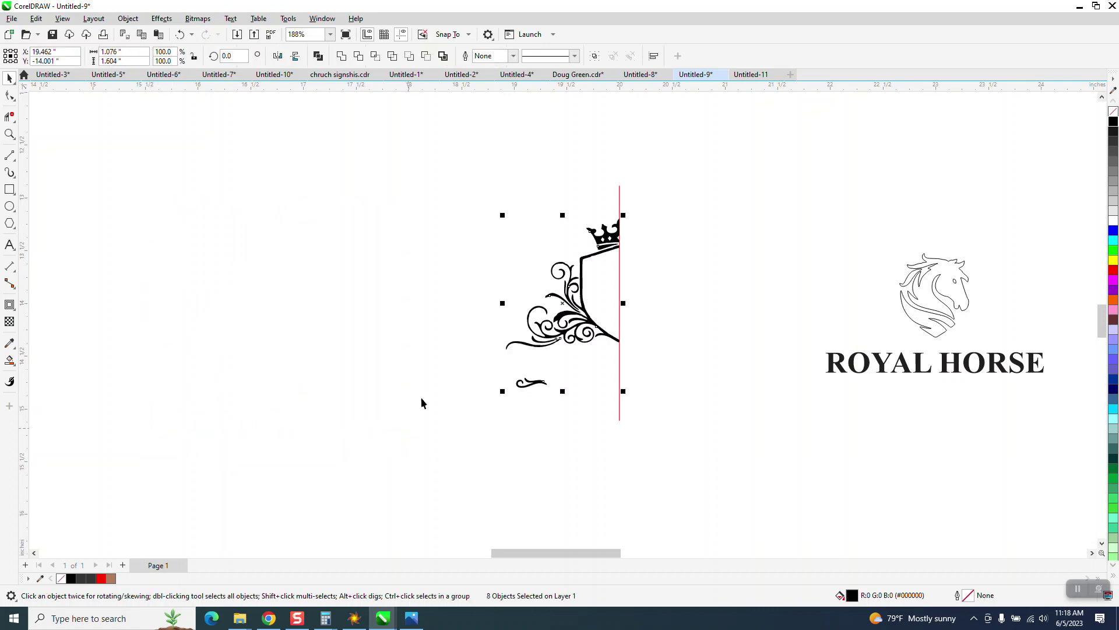
pyautogui.click(1113, 111)
pyautogui.rightClick(1113, 121)
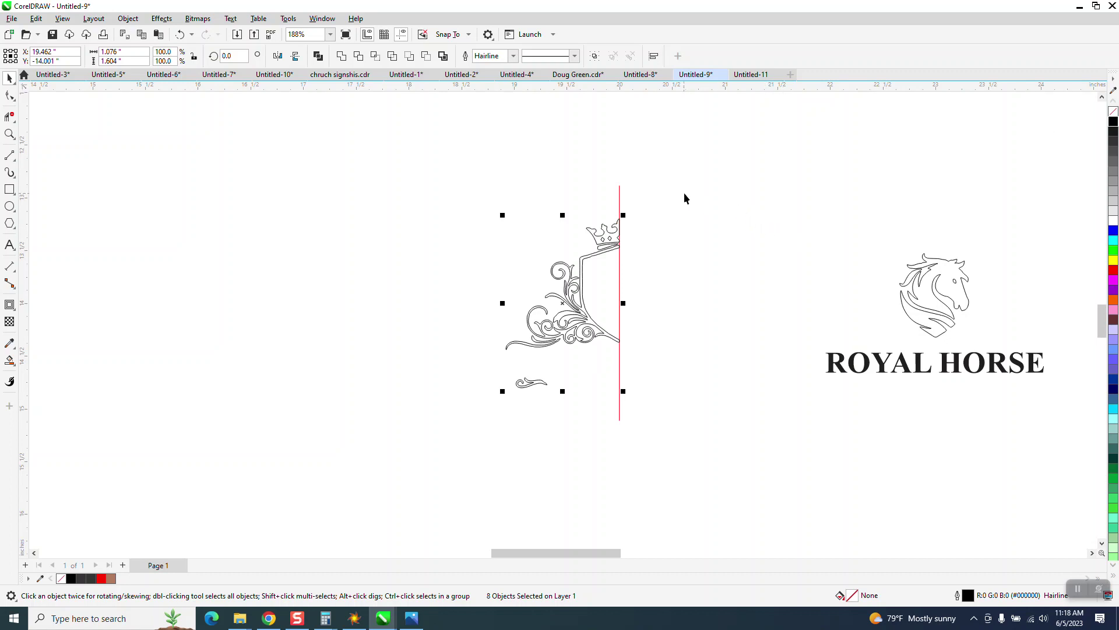
# Delete the stray nodes along the shield's sloping top border, near the center line and near the outer corner.
pyautogui.moveTo(579, 233); pyautogui.dragTo(679, 283)
pyautogui.scroll(-1, 479, 327)
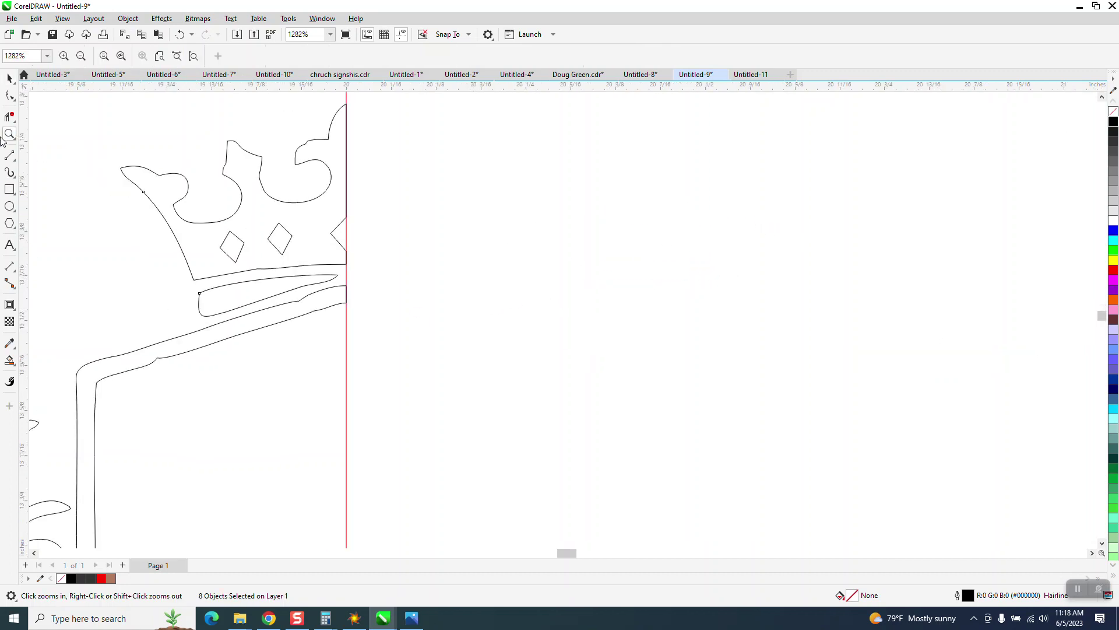
pyautogui.click(9, 96)
pyautogui.press('F10')
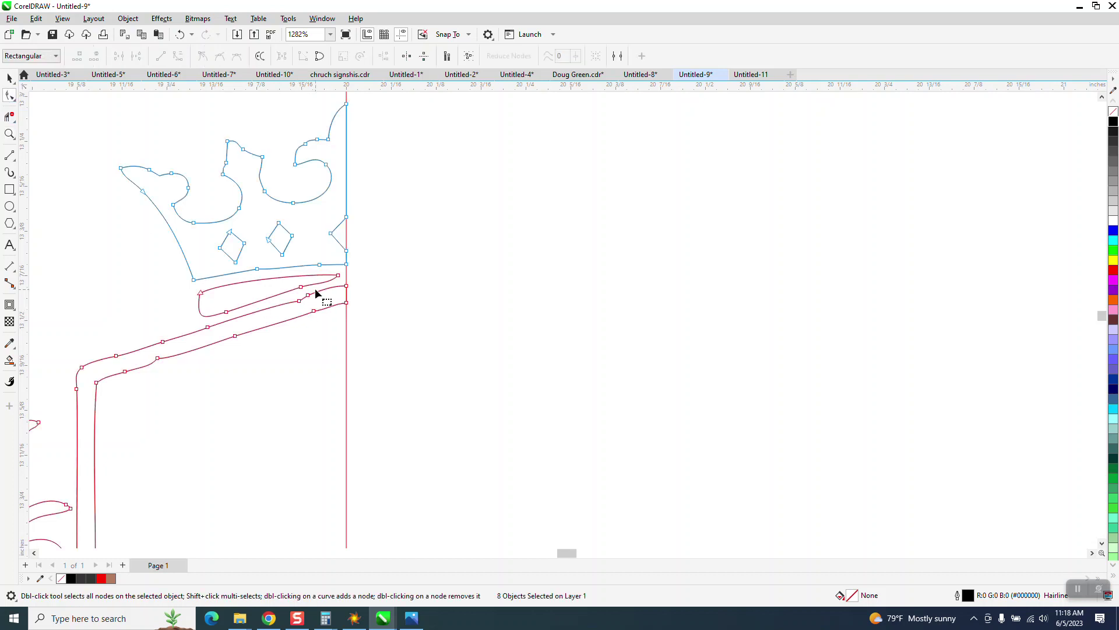
pyautogui.moveTo(316, 293); pyautogui.dragTo(295, 314)
pyautogui.press('Delete')
pyautogui.moveTo(135, 383); pyautogui.dragTo(129, 383)
pyautogui.press('Delete')
pyautogui.scroll(-2, 253, 348)
pyautogui.scroll(-1, 261, 332)
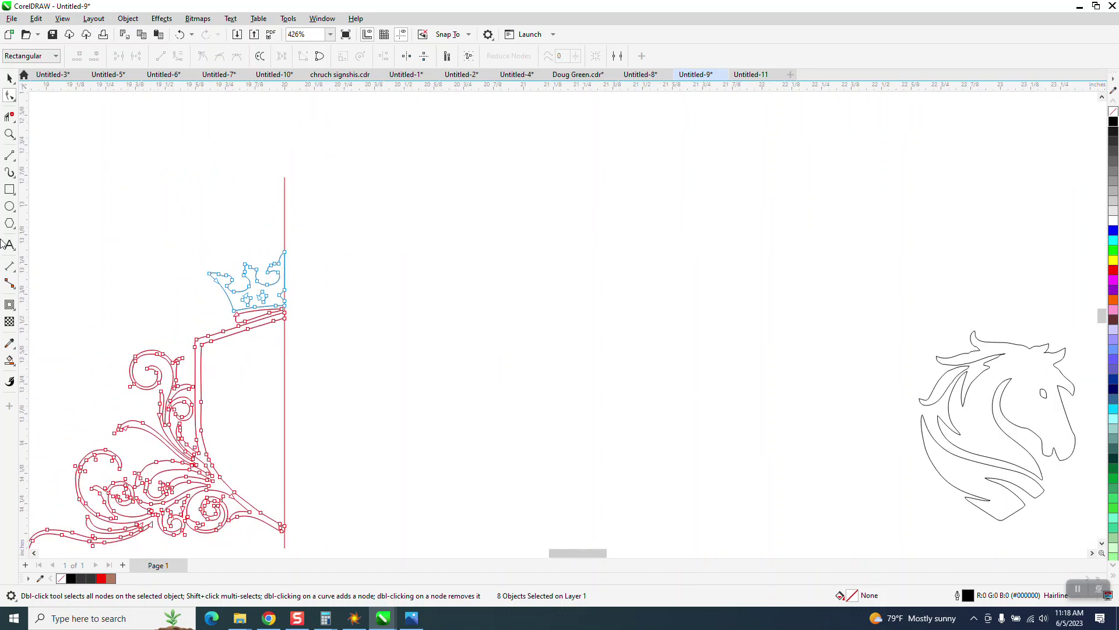
pyautogui.click(10, 134)
pyautogui.moveTo(133, 398); pyautogui.dragTo(296, 473)
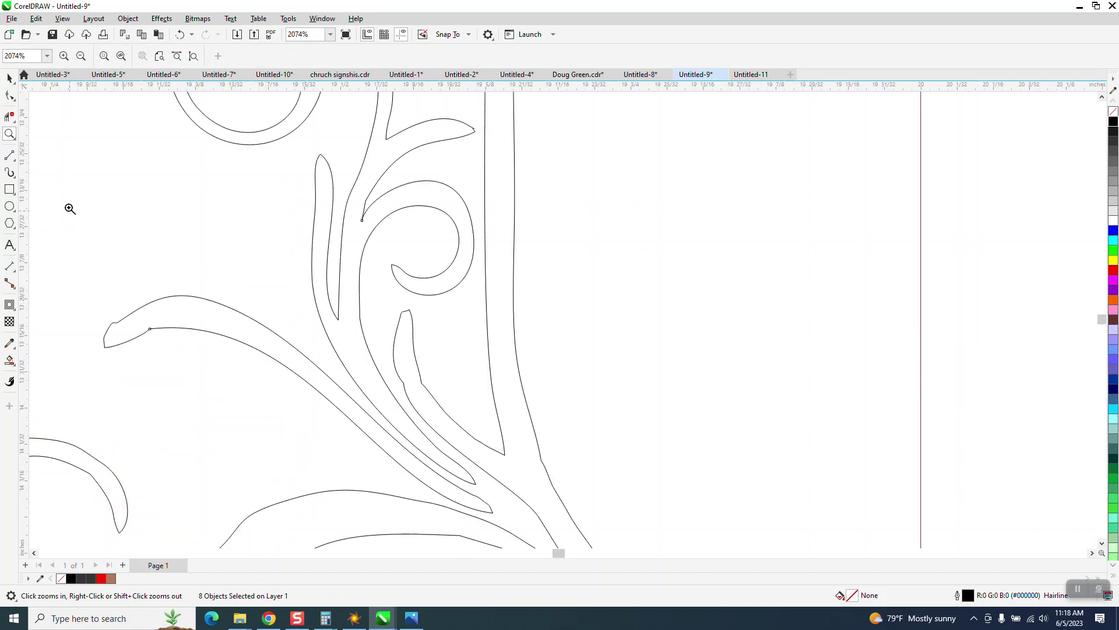
pyautogui.click(7, 94)
pyautogui.click(149, 330)
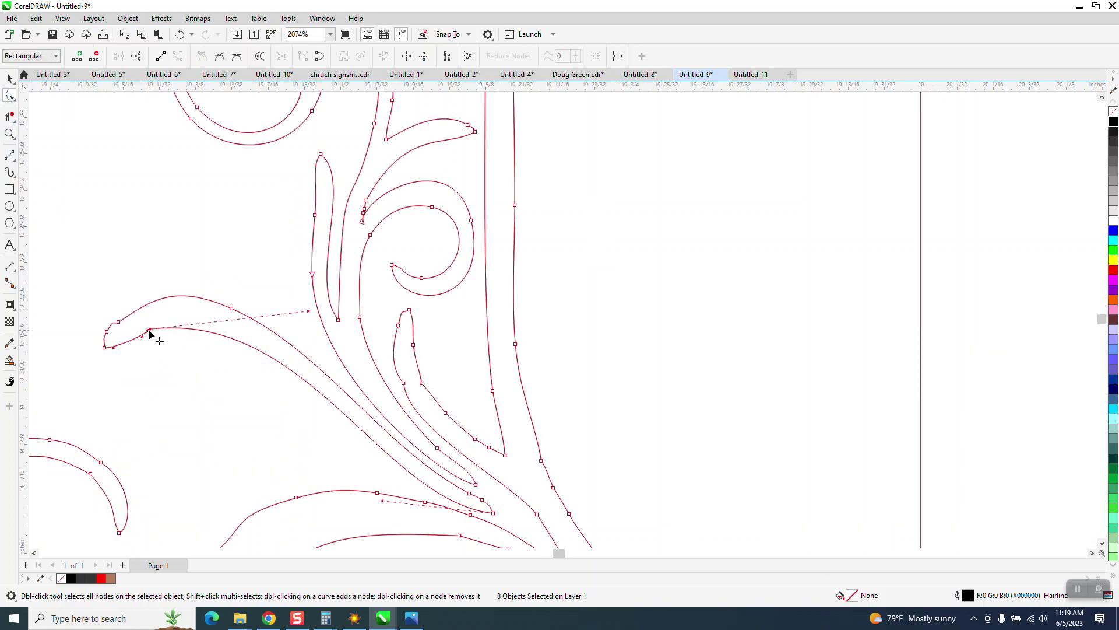
pyautogui.press('Delete')
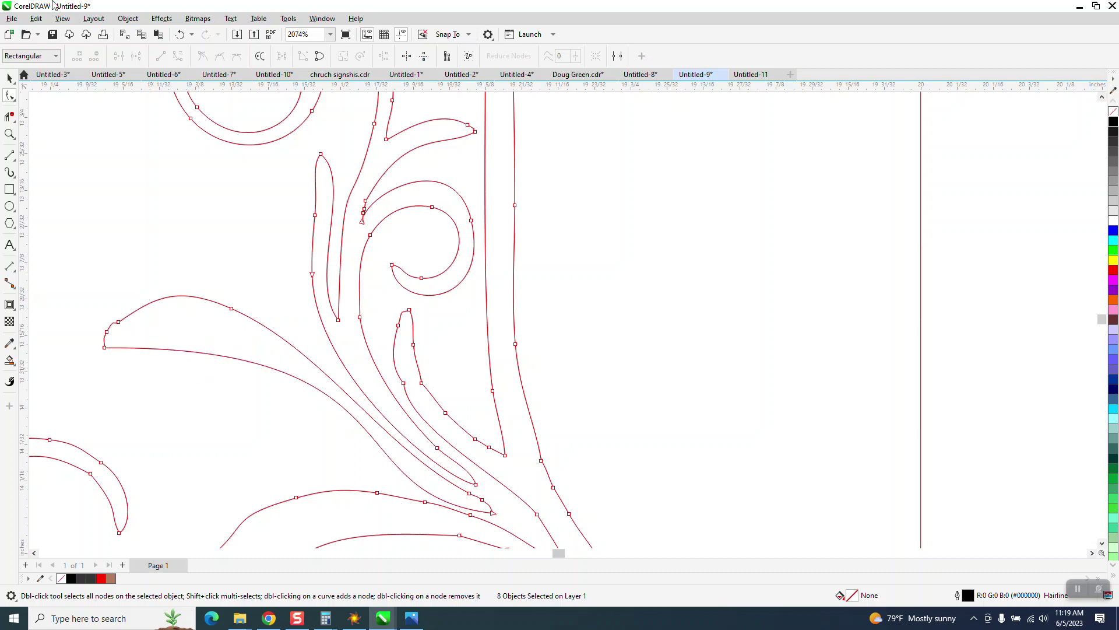
pyautogui.click(179, 35)
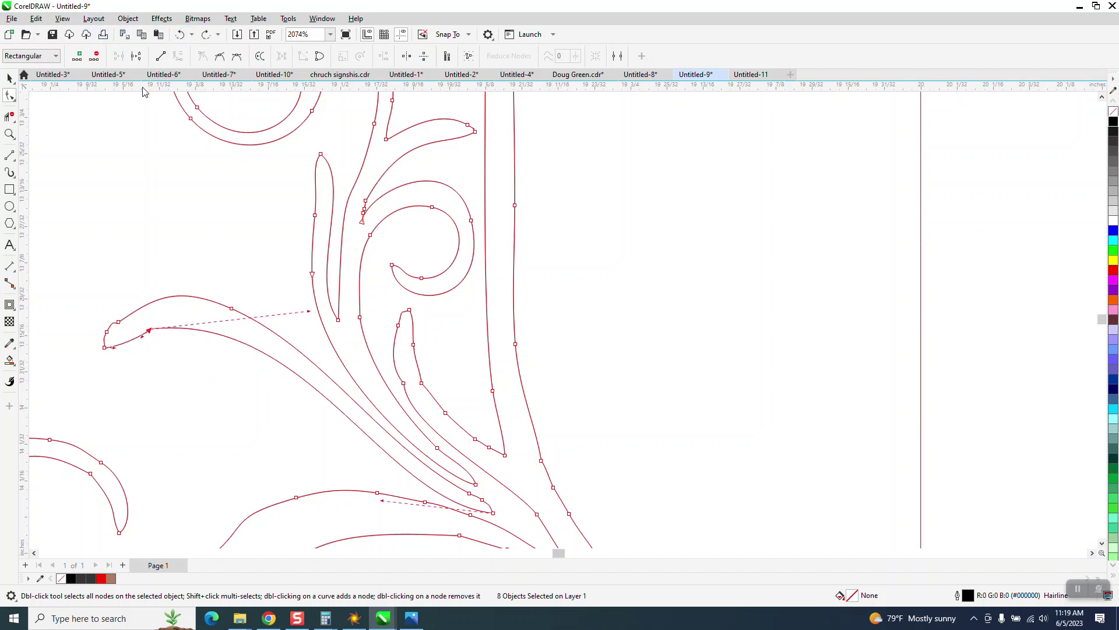
# Delete the extra nodes on the long curved leaf's tip and on the inner curve of the small leaf beside the shield.
pyautogui.moveTo(131, 312); pyautogui.dragTo(103, 337)
pyautogui.press('Delete')
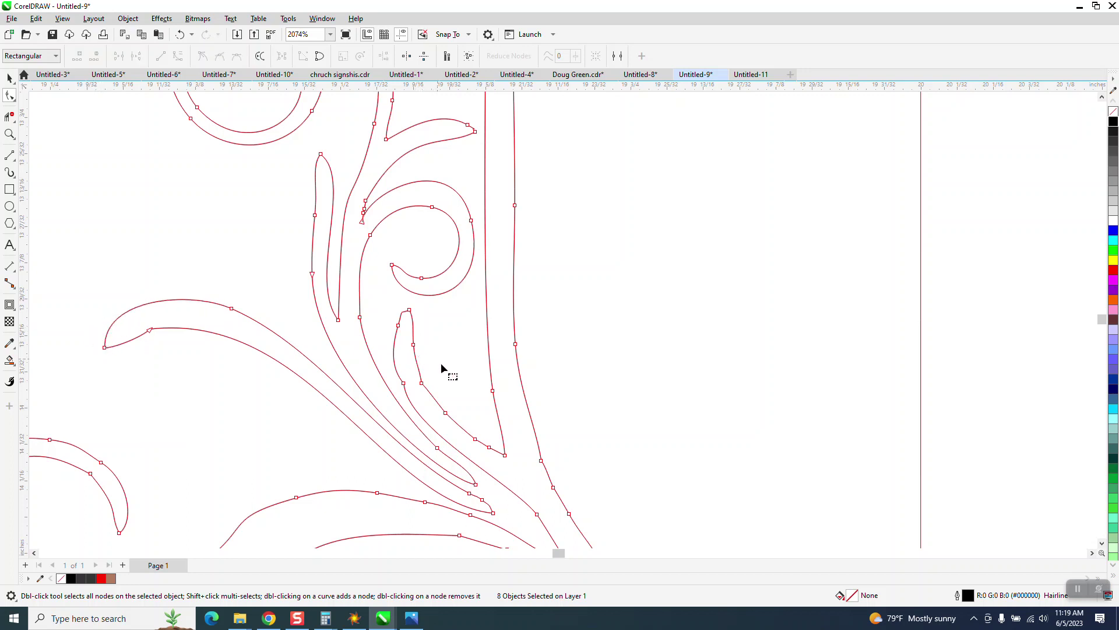
pyautogui.moveTo(437, 358); pyautogui.dragTo(402, 433)
pyautogui.press('Delete')
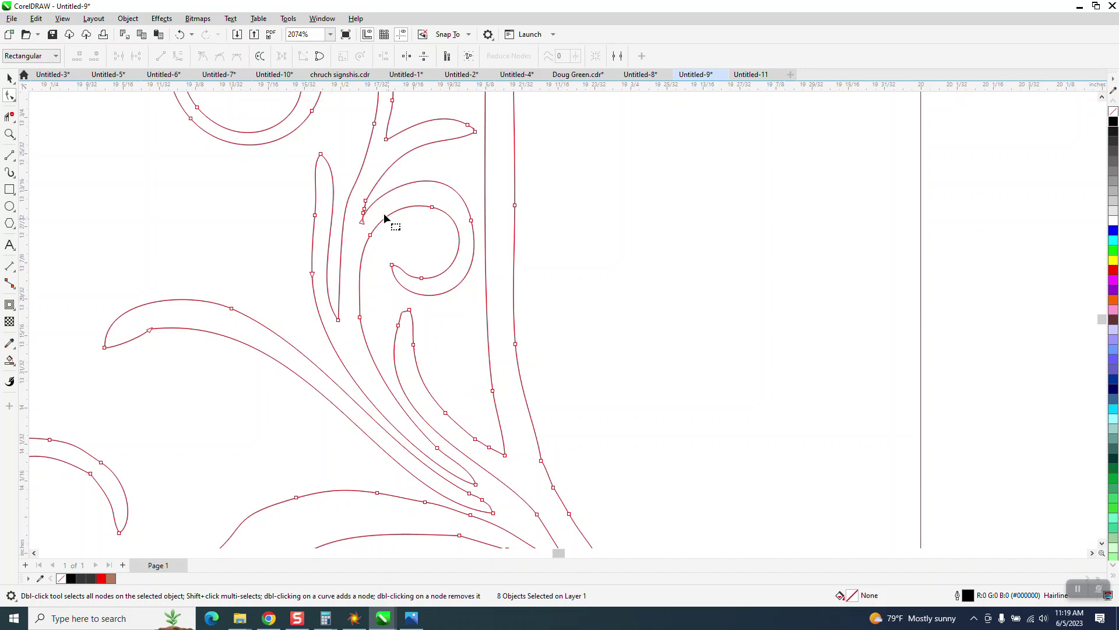
# Delete the kink node just above the sharp notch where the leaf meets the small spiral beside the shield.
pyautogui.click(10, 134)
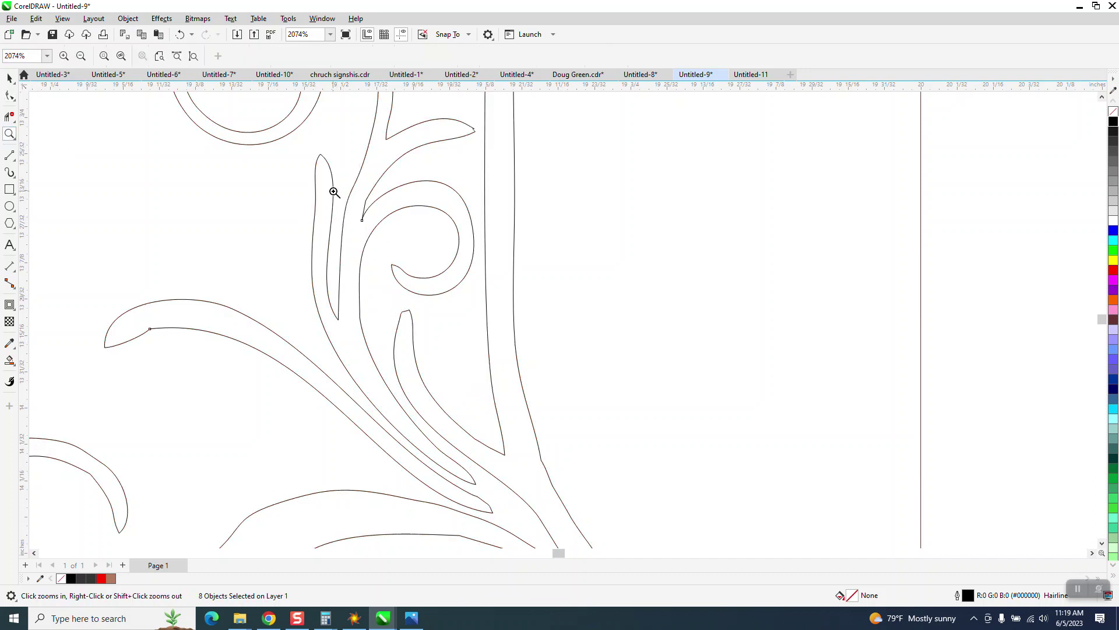
pyautogui.moveTo(333, 187); pyautogui.dragTo(424, 239)
pyautogui.click(8, 97)
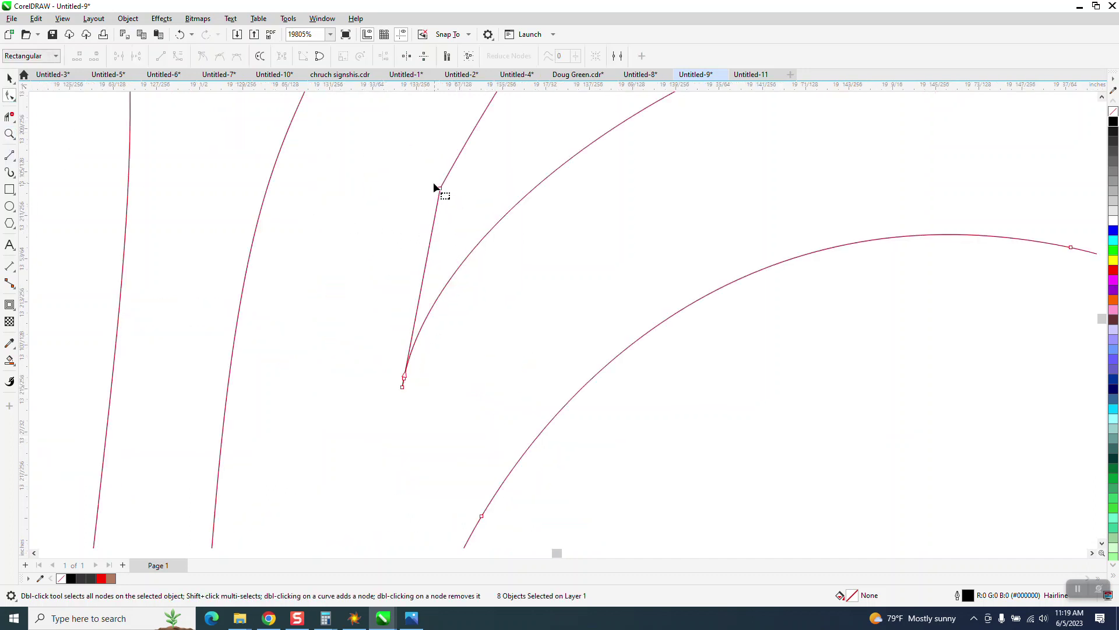
pyautogui.click(440, 188)
pyautogui.press('Delete')
pyautogui.click(444, 355)
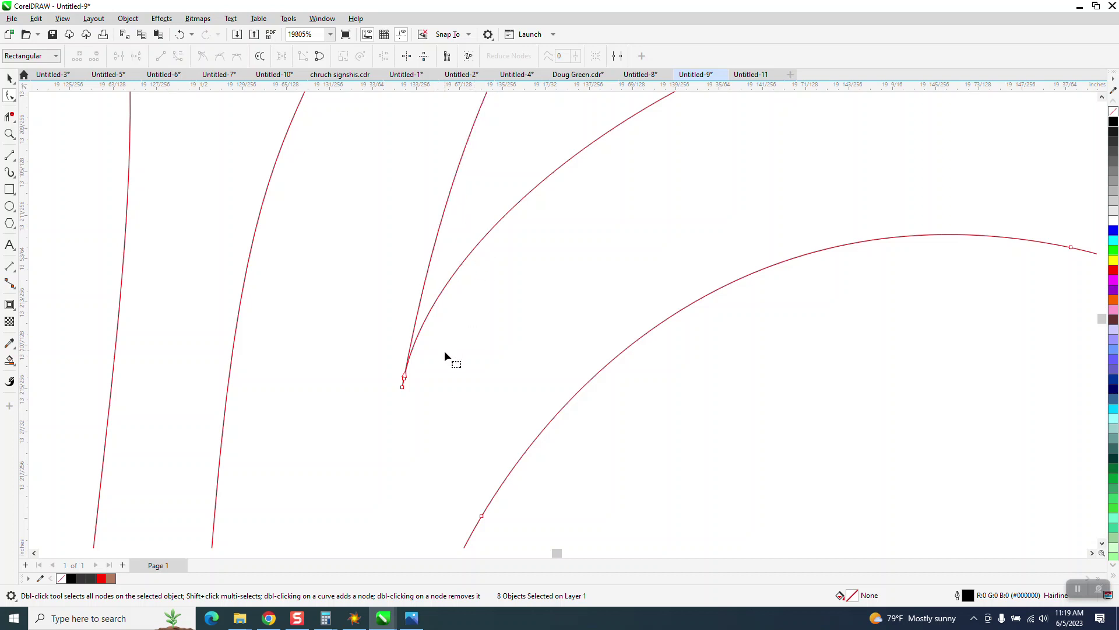
pyautogui.click(402, 390)
pyautogui.scroll(-10, 403, 393)
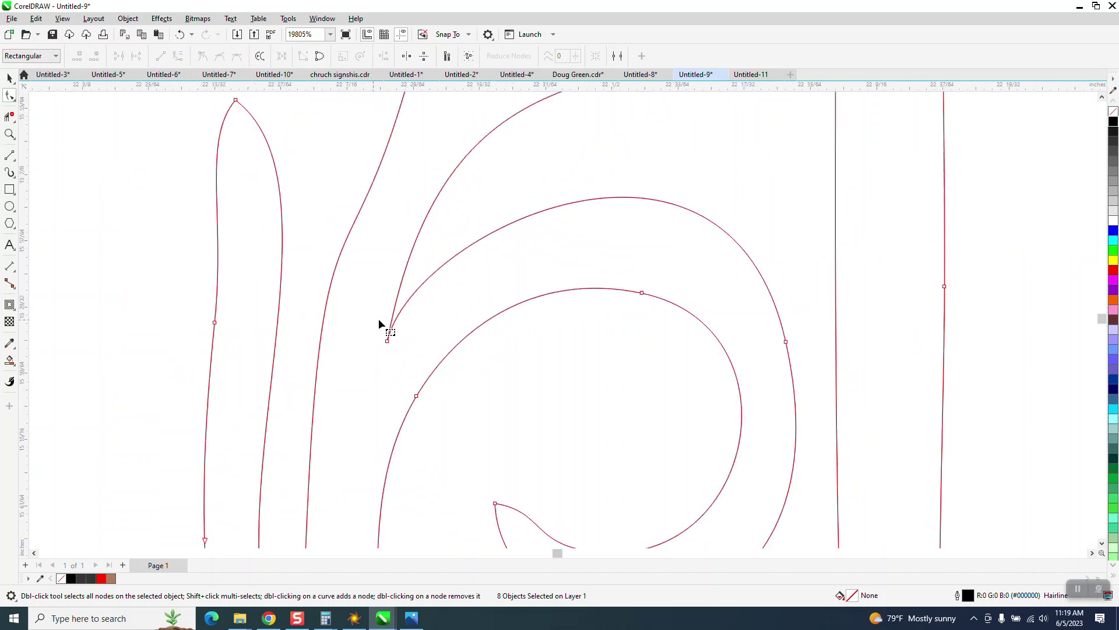
# Smooth the outline of the long curved leaf beside the shield with the Smooth tool.
pyautogui.click(15, 101)
pyautogui.click(56, 113)
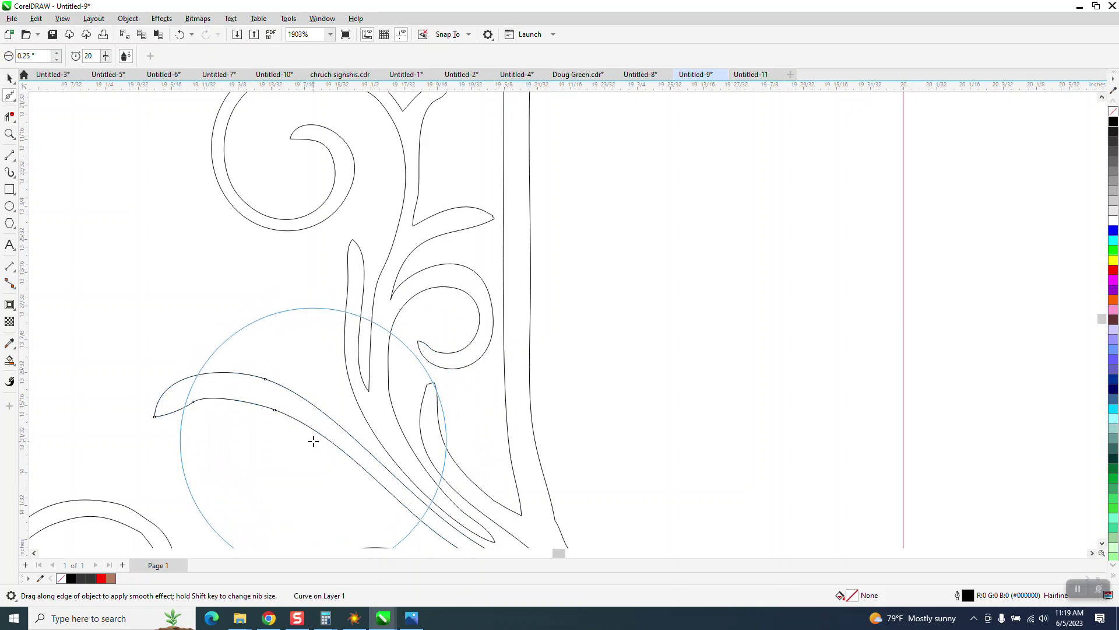
pyautogui.moveTo(181, 412); pyautogui.dragTo(187, 395)
pyautogui.scroll(-2, 253, 349)
pyautogui.moveTo(346, 445)
pyautogui.mouseDown()
pyautogui.moveTo(251, 461)
pyautogui.moveTo(274, 472)
pyautogui.moveTo(244, 444)
pyautogui.moveTo(262, 400)
pyautogui.mouseUp()
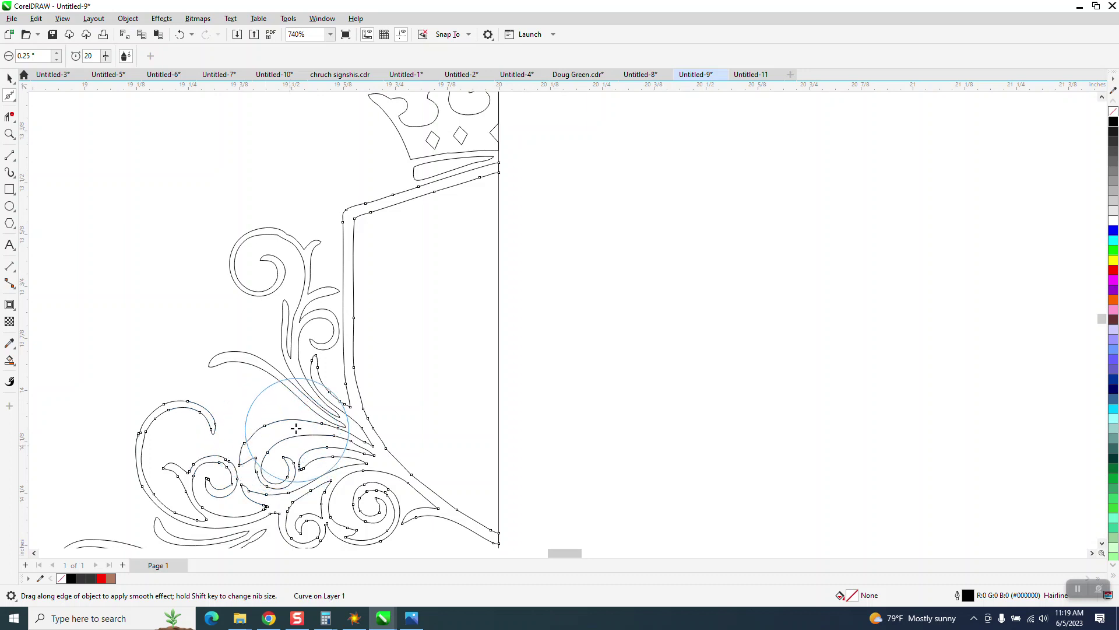
pyautogui.click(262, 362)
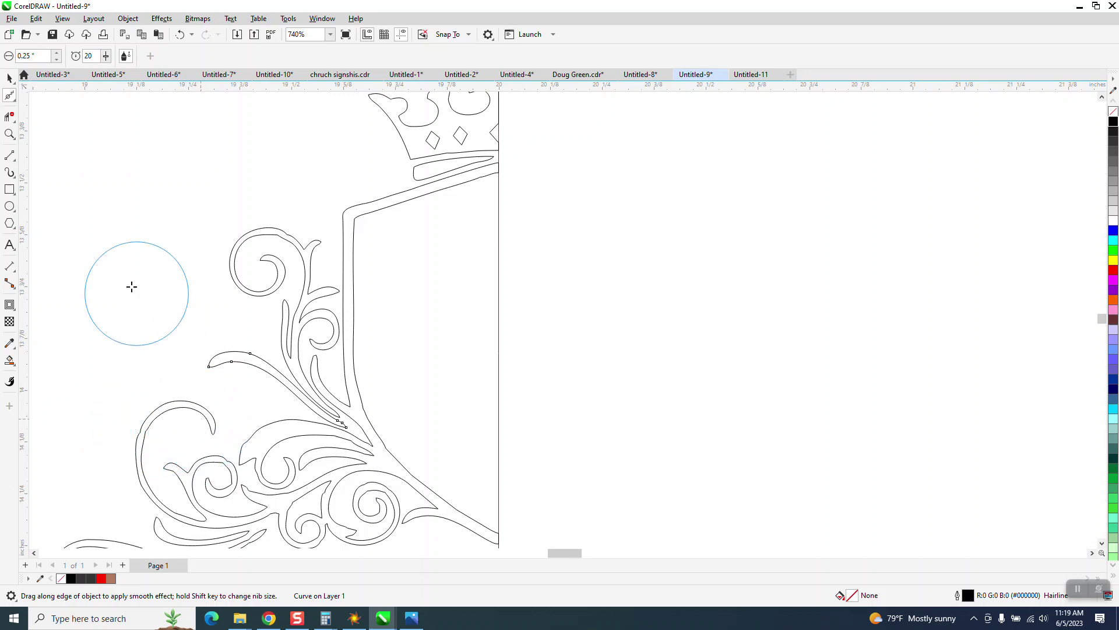
# Smooth the spirals and leaves of the lower scrollwork and the shield's adjoining lower edge with the Smooth tool.
pyautogui.click(9, 135)
pyautogui.moveTo(117, 412); pyautogui.dragTo(507, 550)
pyautogui.click(10, 96)
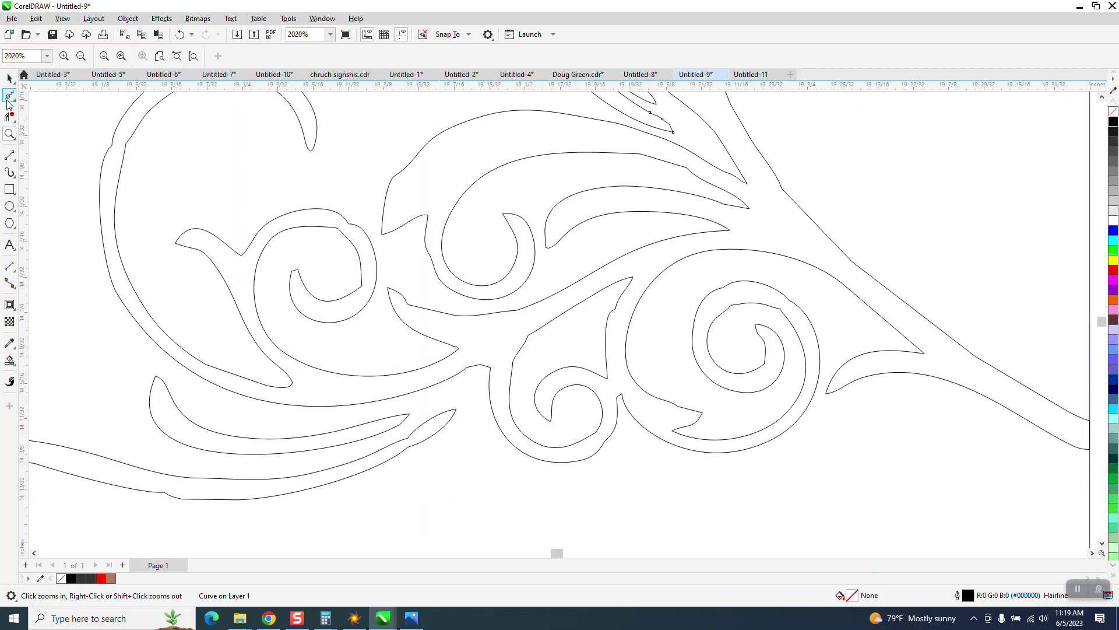
pyautogui.click(272, 235)
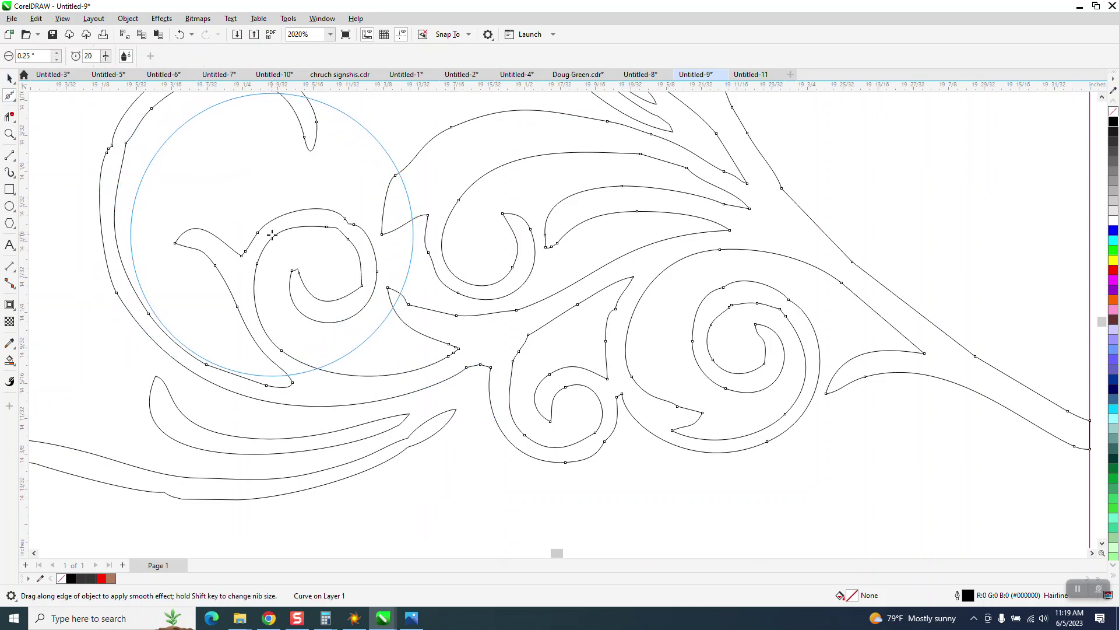
pyautogui.moveTo(273, 235)
pyautogui.mouseDown()
pyautogui.moveTo(355, 239)
pyautogui.moveTo(354, 225)
pyautogui.moveTo(372, 237)
pyautogui.moveTo(370, 349)
pyautogui.moveTo(302, 424)
pyautogui.moveTo(216, 403)
pyautogui.moveTo(335, 416)
pyautogui.moveTo(426, 447)
pyautogui.moveTo(421, 432)
pyautogui.moveTo(400, 458)
pyautogui.moveTo(410, 444)
pyautogui.moveTo(396, 457)
pyautogui.moveTo(554, 446)
pyautogui.moveTo(583, 460)
pyautogui.moveTo(608, 433)
pyautogui.moveTo(600, 452)
pyautogui.moveTo(694, 415)
pyautogui.moveTo(636, 379)
pyautogui.moveTo(619, 330)
pyautogui.moveTo(684, 331)
pyautogui.moveTo(760, 305)
pyautogui.moveTo(834, 328)
pyautogui.moveTo(694, 181)
pyautogui.moveTo(597, 169)
pyautogui.mouseUp()
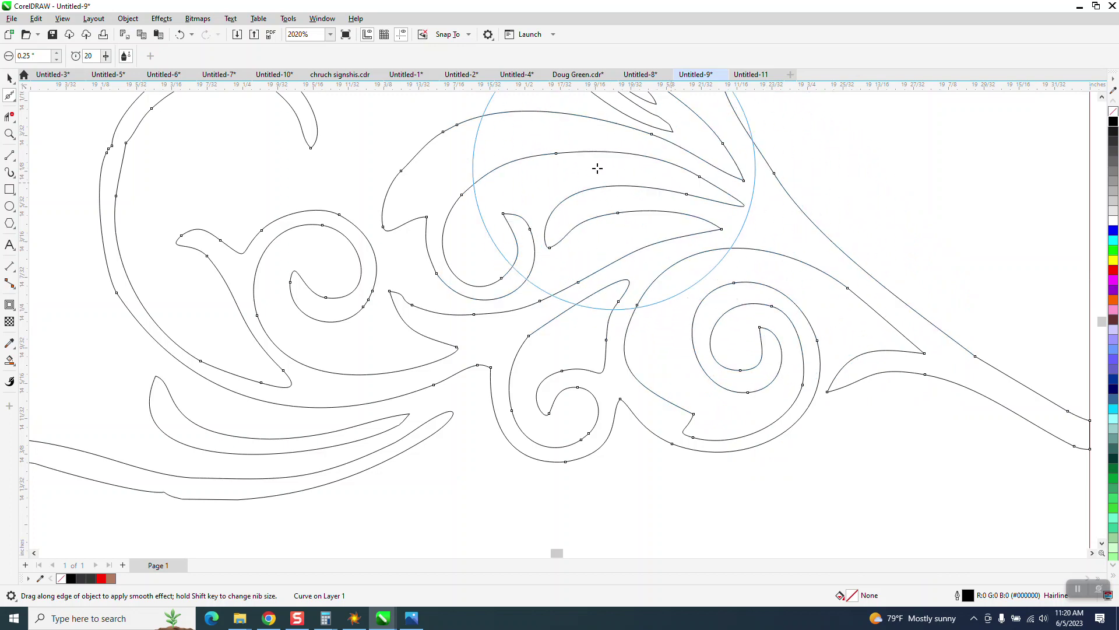
# Smooth the large outer curl of the scrollwork and the long wavy tail beneath it.
pyautogui.scroll(-2, 462, 402)
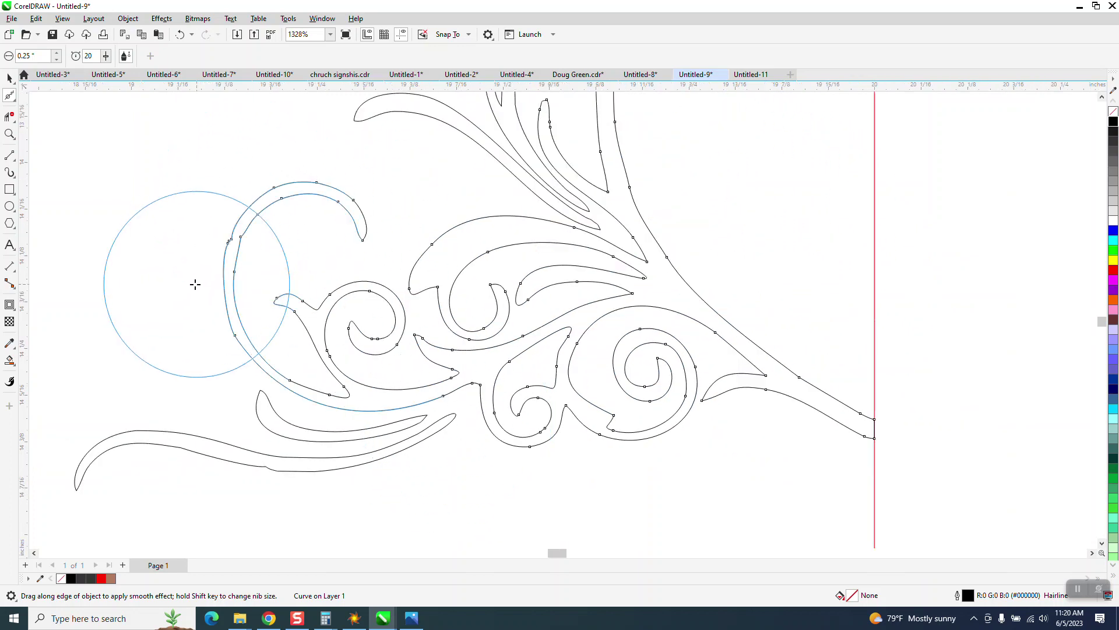
pyautogui.moveTo(196, 284)
pyautogui.mouseDown()
pyautogui.moveTo(249, 302)
pyautogui.moveTo(237, 289)
pyautogui.moveTo(276, 207)
pyautogui.moveTo(408, 193)
pyautogui.moveTo(242, 206)
pyautogui.moveTo(226, 305)
pyautogui.moveTo(332, 483)
pyautogui.moveTo(301, 468)
pyautogui.moveTo(270, 467)
pyautogui.mouseUp()
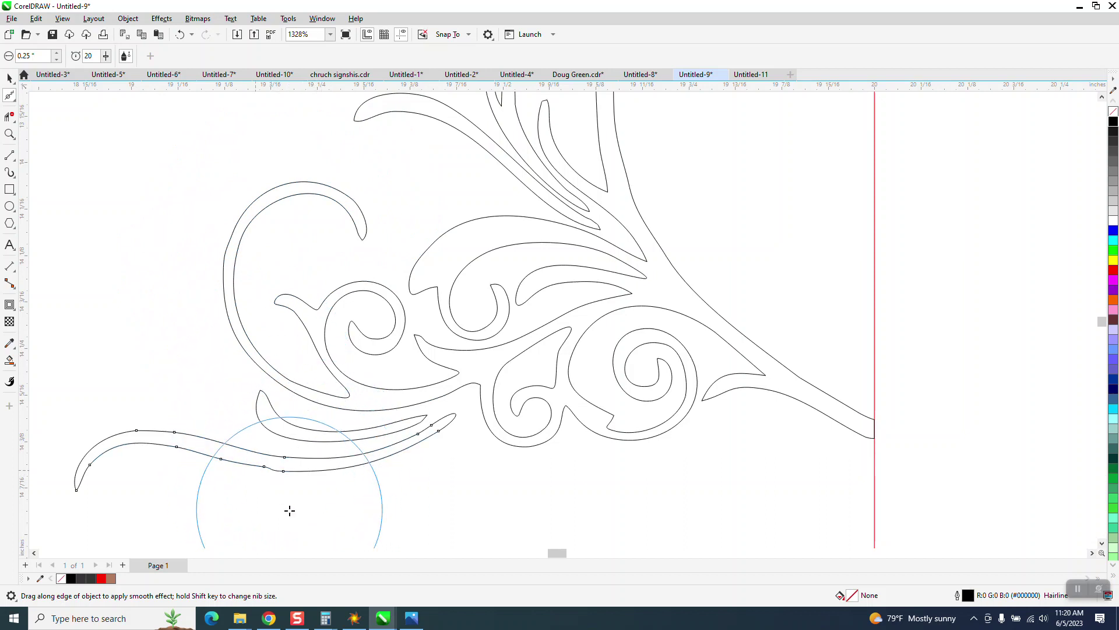
pyautogui.moveTo(290, 510)
pyautogui.mouseDown()
pyautogui.moveTo(271, 482)
pyautogui.moveTo(328, 475)
pyautogui.moveTo(347, 489)
pyautogui.moveTo(450, 487)
pyautogui.mouseUp()
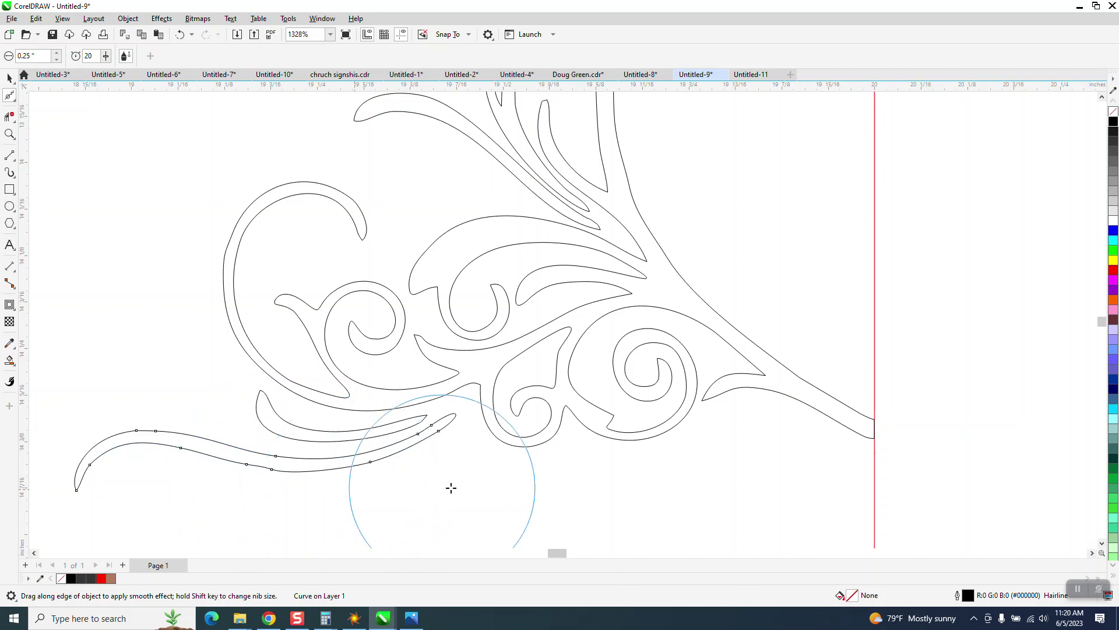
pyautogui.scroll(-4, 451, 487)
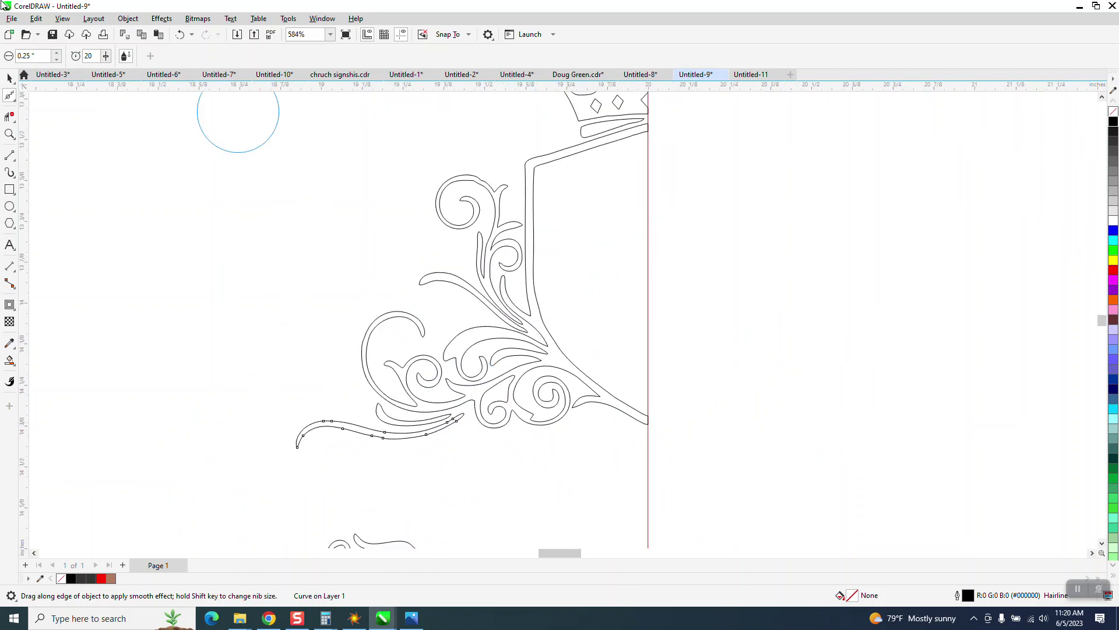
# Delete the red center line and mirror a copy of the half crest horizontally to form its right half.
pyautogui.click(10, 78)
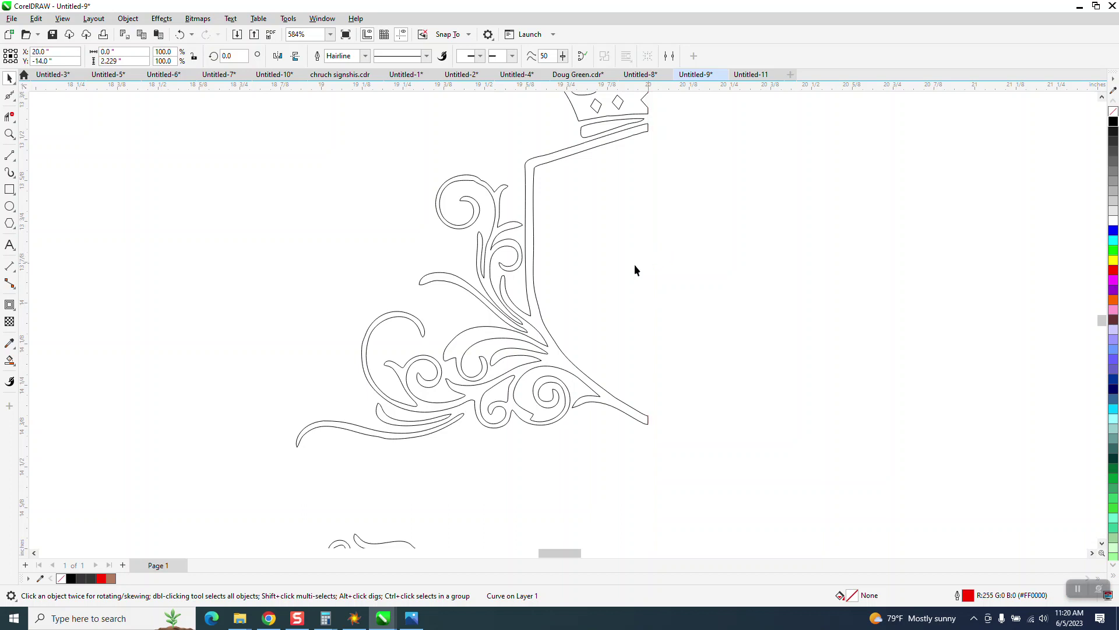
pyautogui.click(634, 264)
pyautogui.scroll(-2, 591, 312)
pyautogui.scroll(-1, 582, 303)
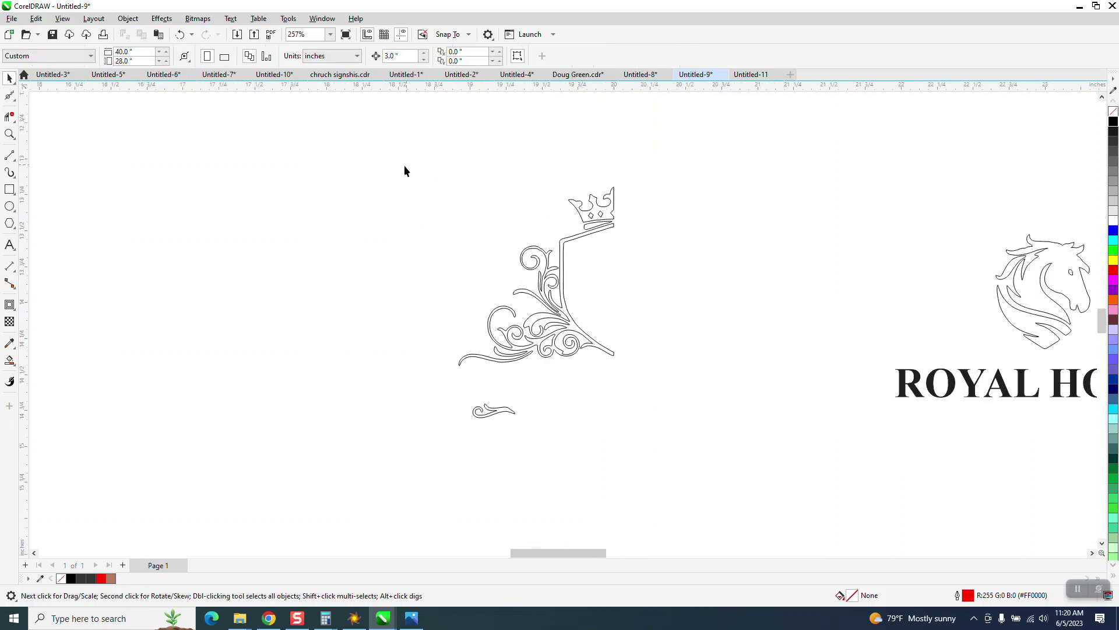
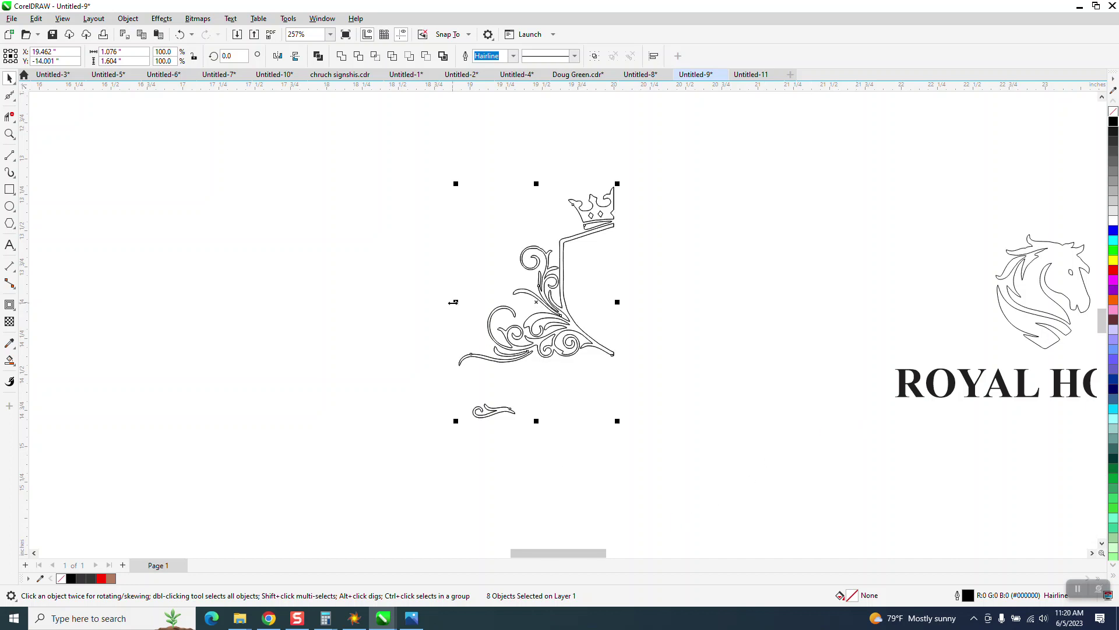
pyautogui.moveTo(454, 303); pyautogui.dragTo(628, 307)
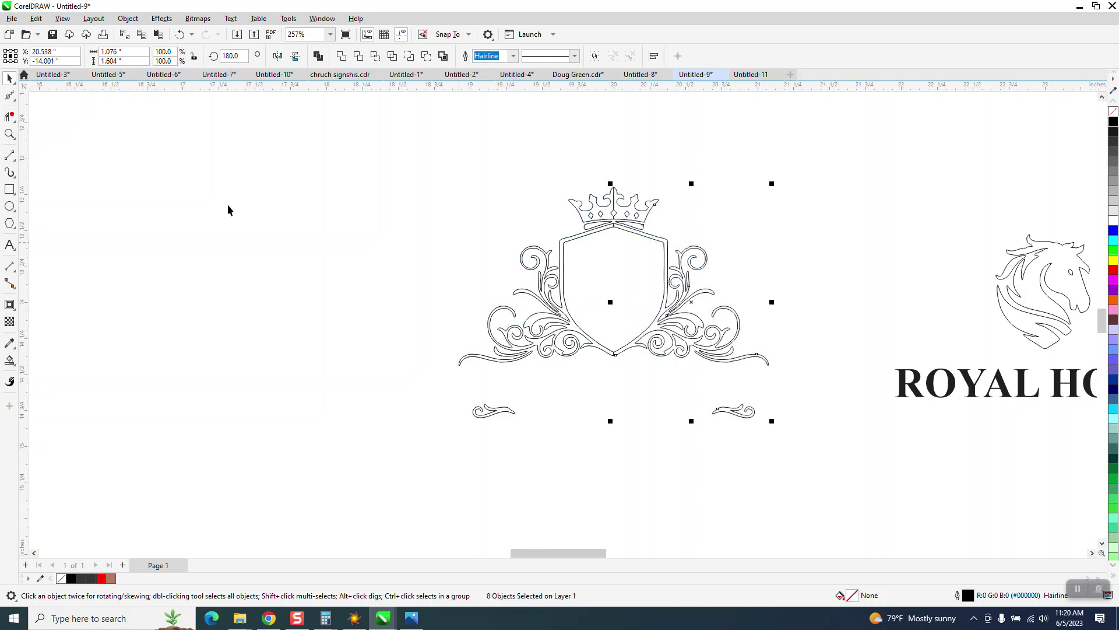
# Delete the vertical seam segments where the two halves meet in the crown and at the shield's upper and lower points.
pyautogui.click(9, 133)
pyautogui.moveTo(601, 175); pyautogui.dragTo(801, 292)
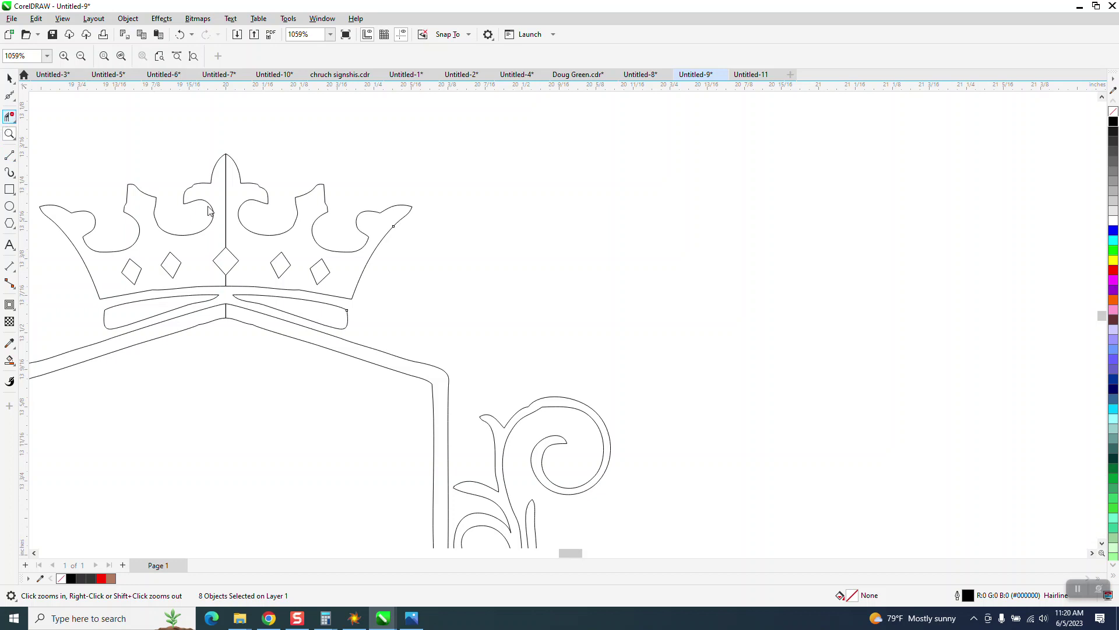
pyautogui.click(227, 192)
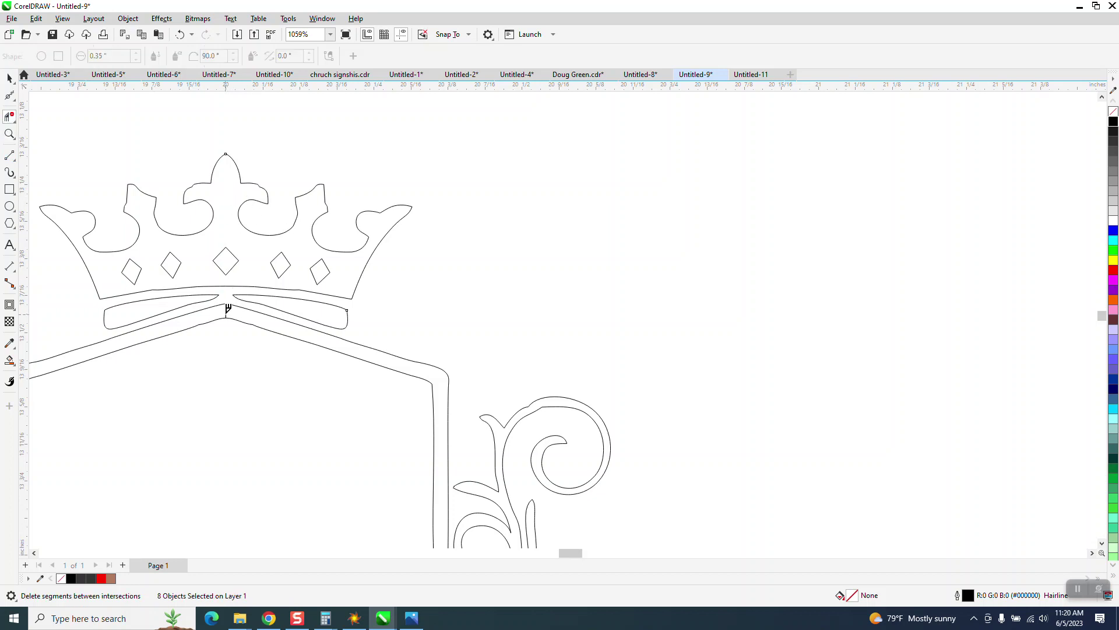
pyautogui.scroll(-3, 241, 221)
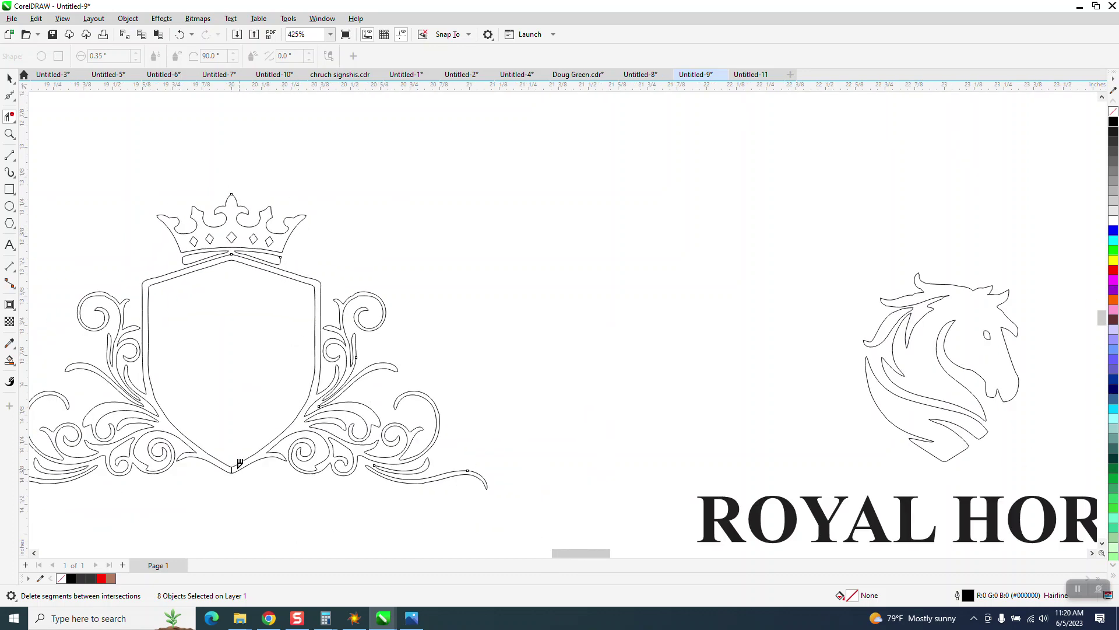
pyautogui.scroll(-1, 75, 105)
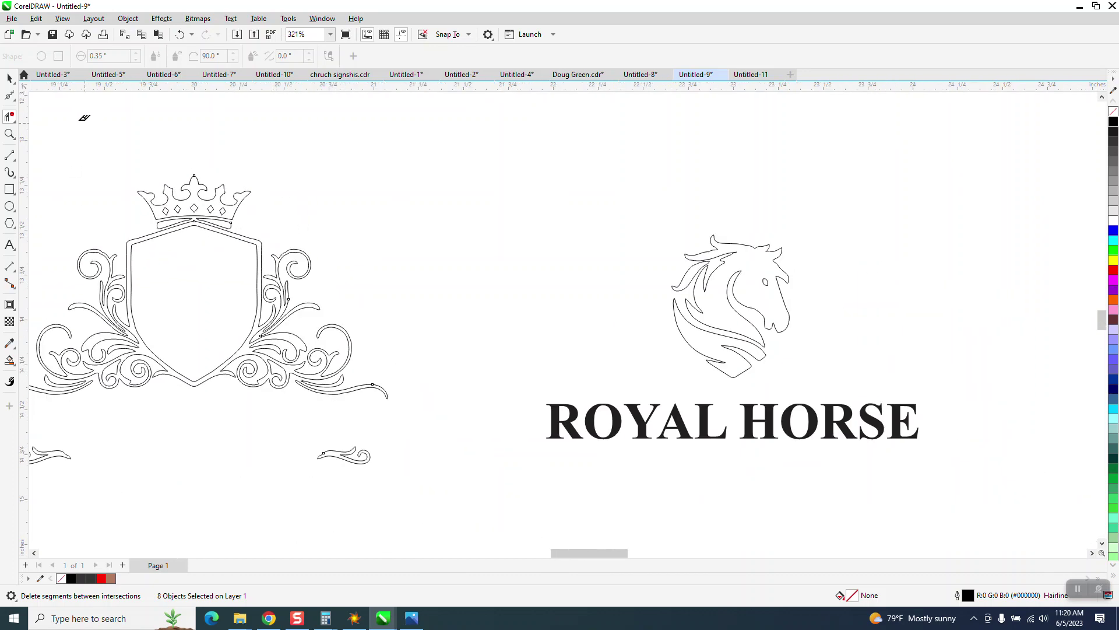
# Smart Fill the left flourish below the crest and the shield with its attached lower scrollwork in black, without an outline.
pyautogui.click(9, 77)
pyautogui.scroll(-1, 344, 347)
pyautogui.scroll(-1, 324, 344)
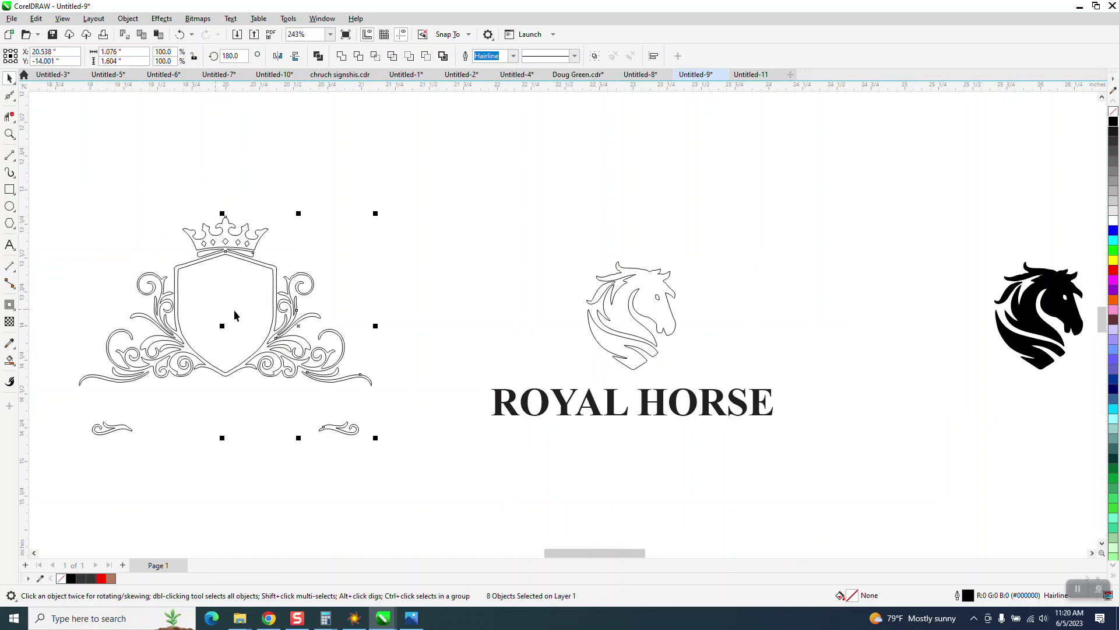
pyautogui.click(10, 361)
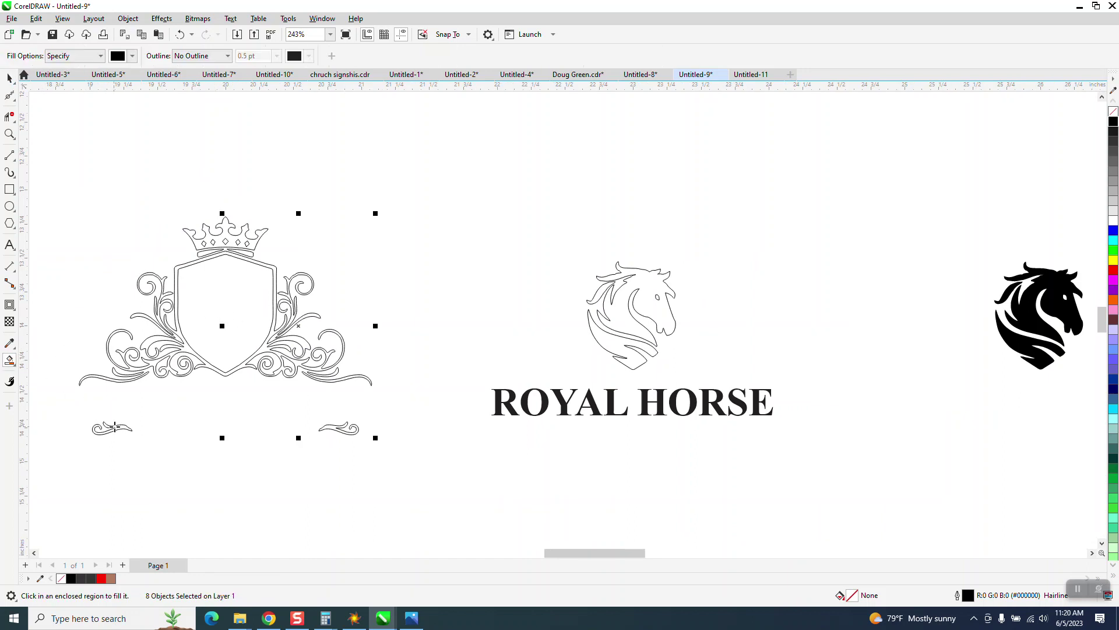
pyautogui.click(117, 428)
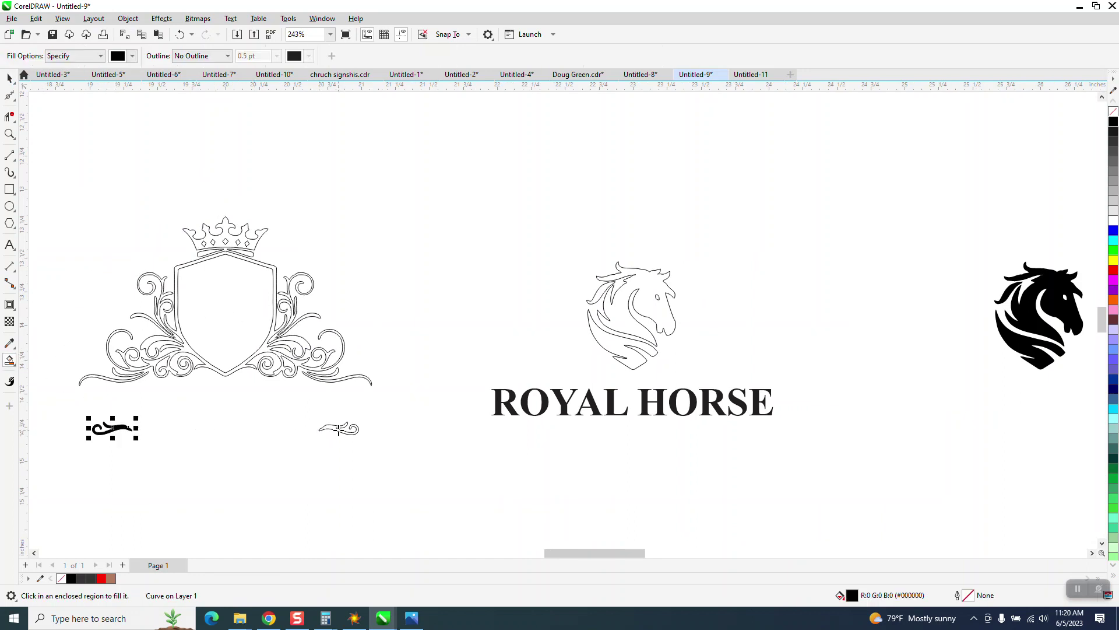
pyautogui.click(264, 347)
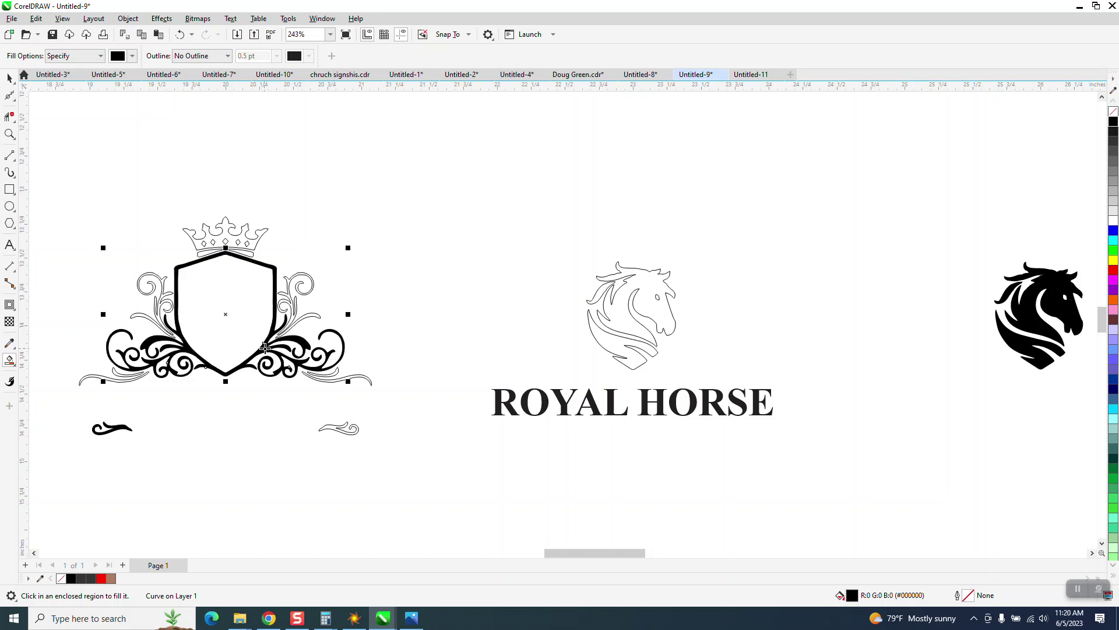
# Smart Fill the crest's remaining left-side pieces in black: the small lower leaf, wavy tail, upper spiral scroll and long curved leaf.
pyautogui.click(9, 133)
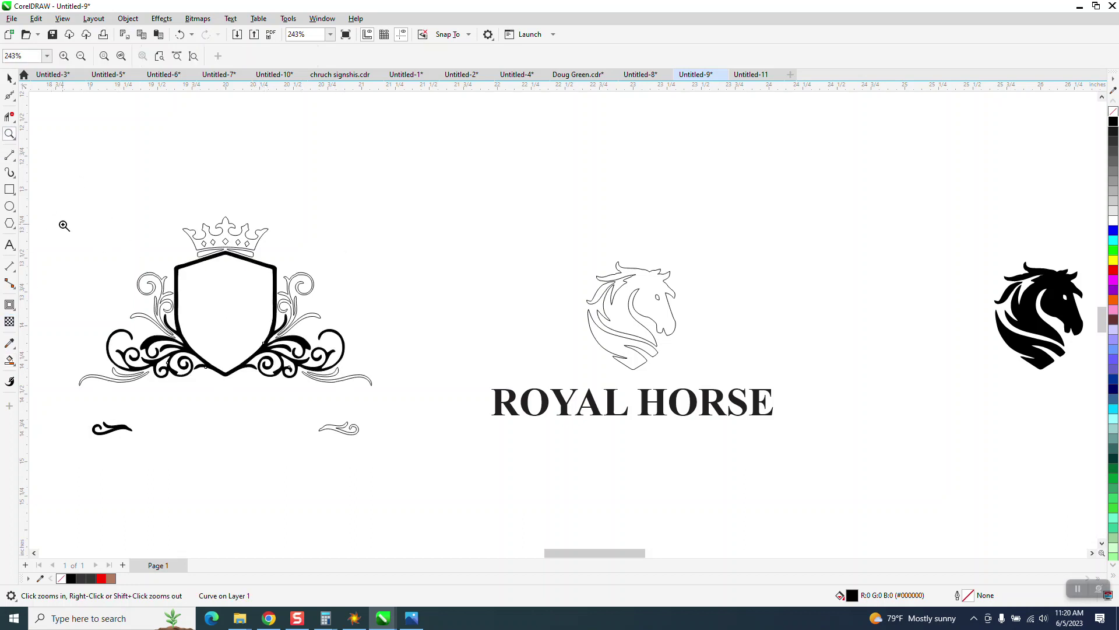
pyautogui.click(199, 367)
pyautogui.click(9, 360)
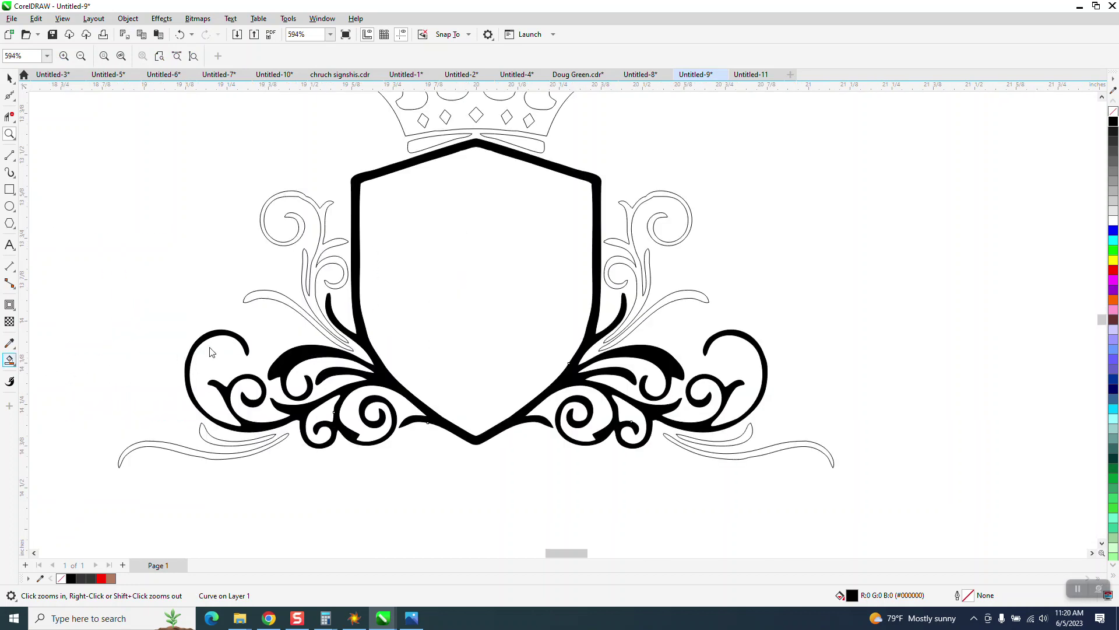
pyautogui.click(210, 438)
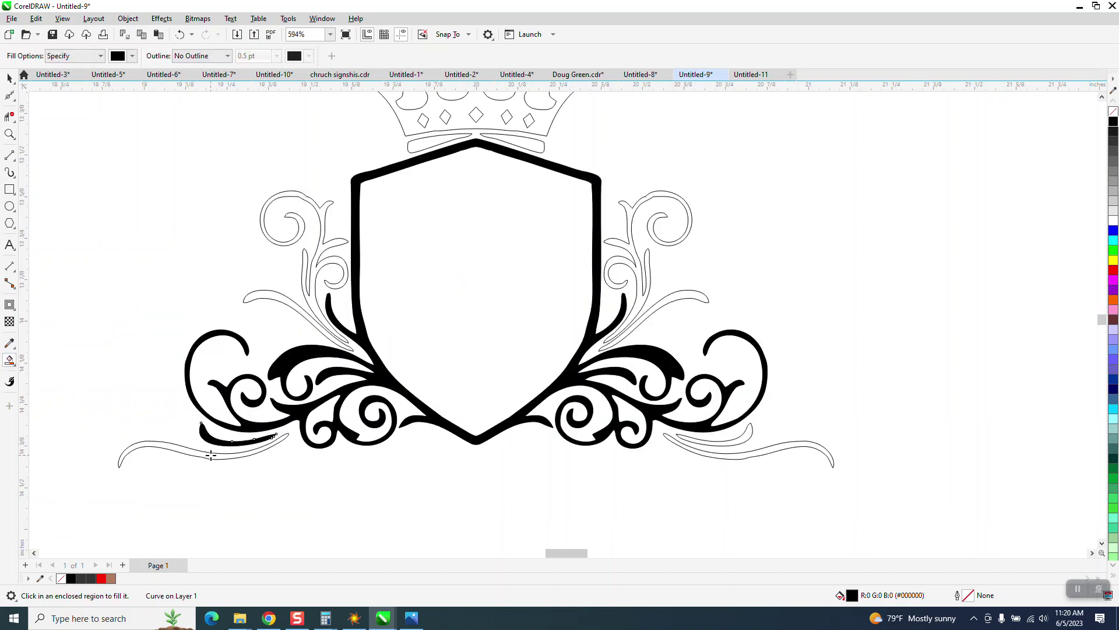
pyautogui.click(211, 455)
pyautogui.click(315, 308)
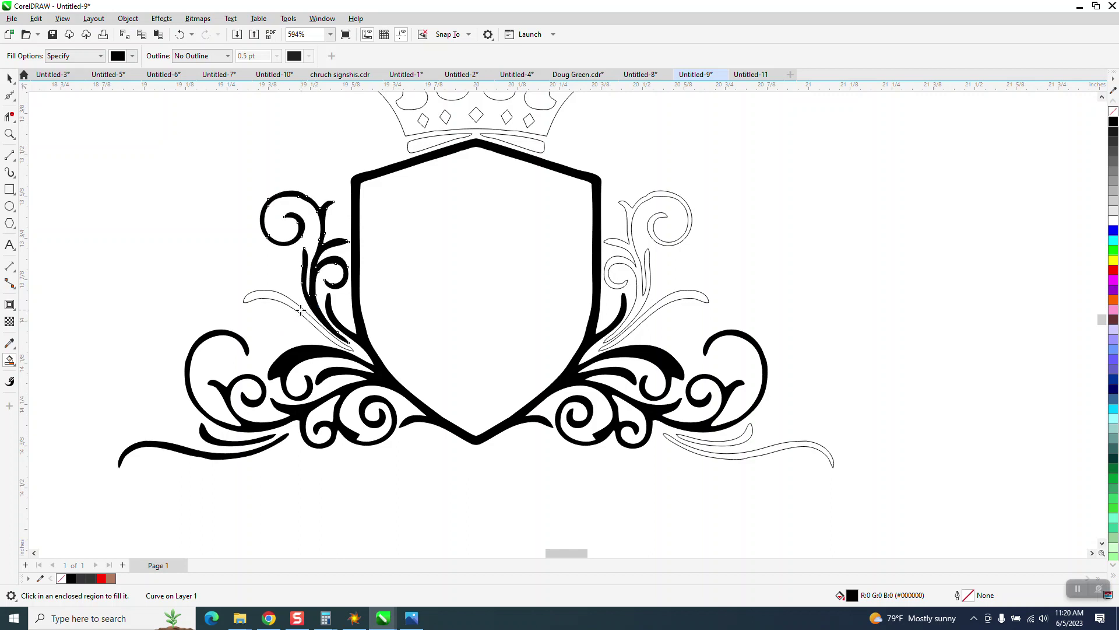
pyautogui.click(299, 310)
# Smart Fill the crown and the two narrow bands beneath it in black.
pyautogui.click(448, 142)
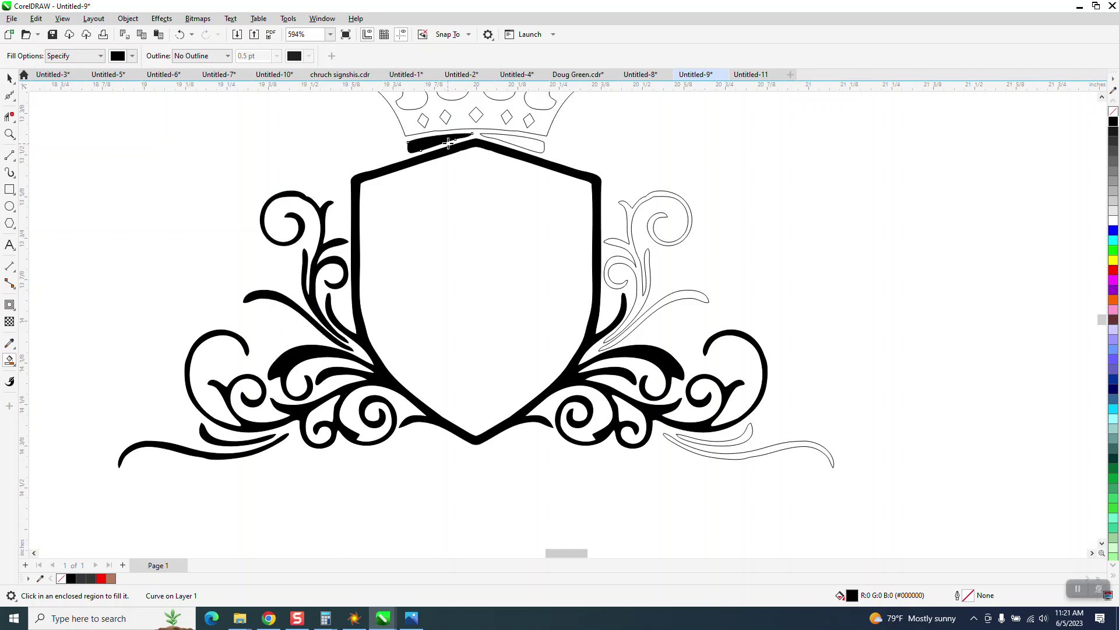
pyautogui.click(463, 121)
pyautogui.click(534, 146)
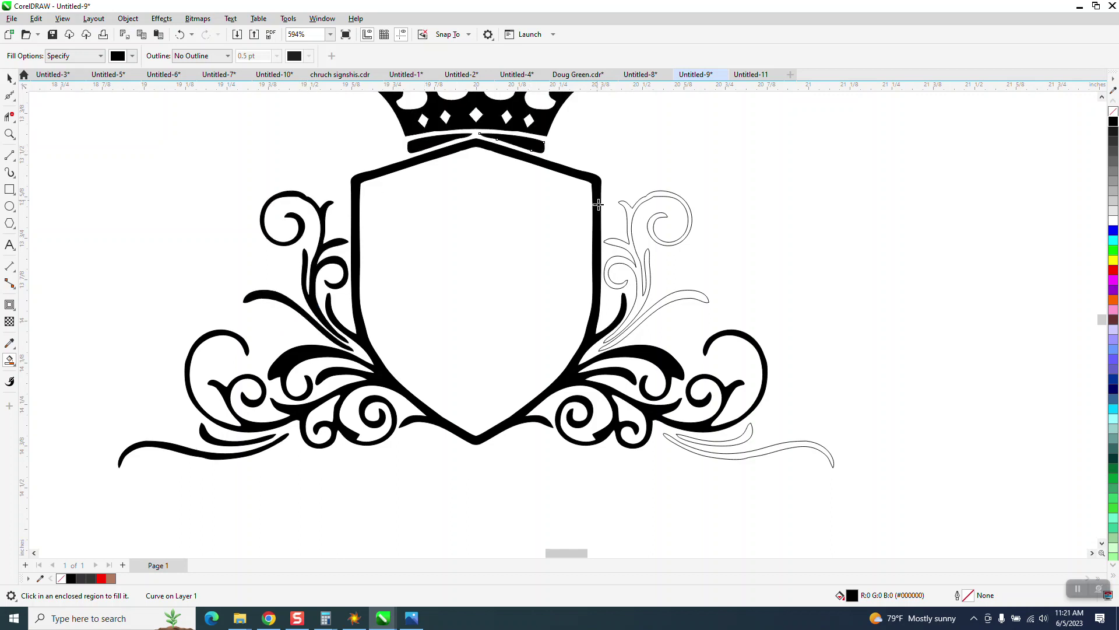
# Smart Fill the right-side scroll, curved leaf and wavy tail, plus the right flourish below the crest, in black.
pyautogui.click(627, 246)
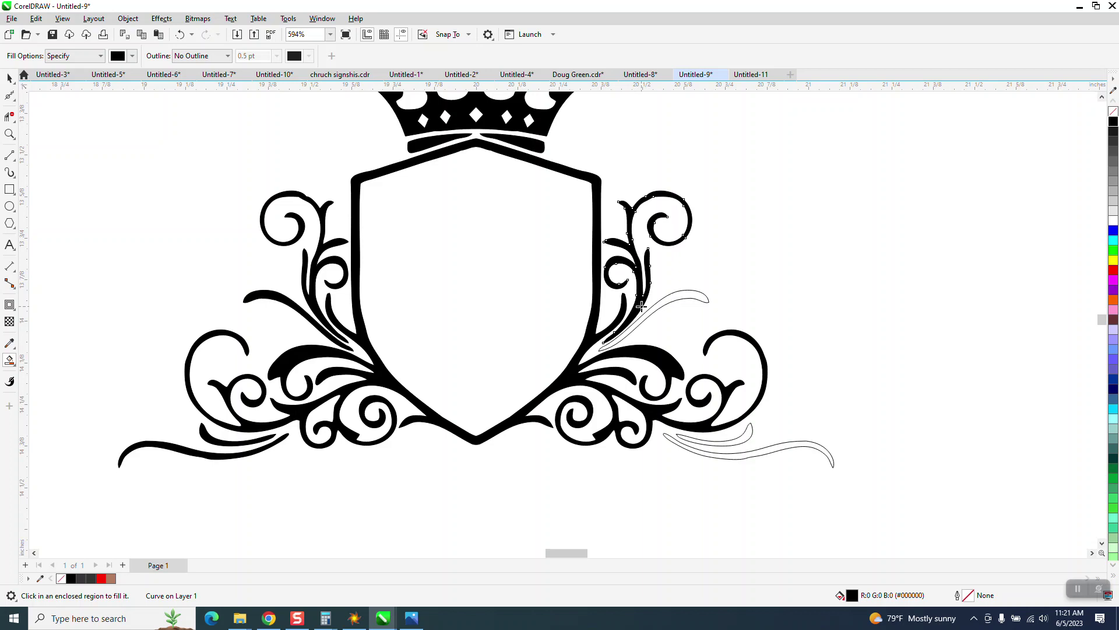
pyautogui.click(676, 297)
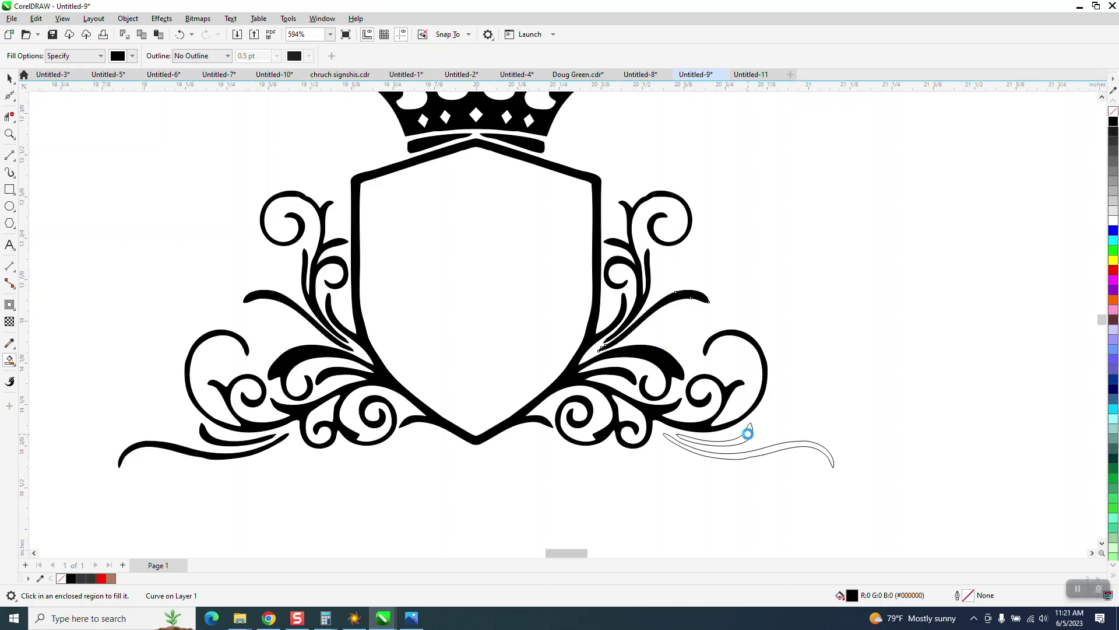
pyautogui.click(779, 446)
pyautogui.scroll(-2, 408, 385)
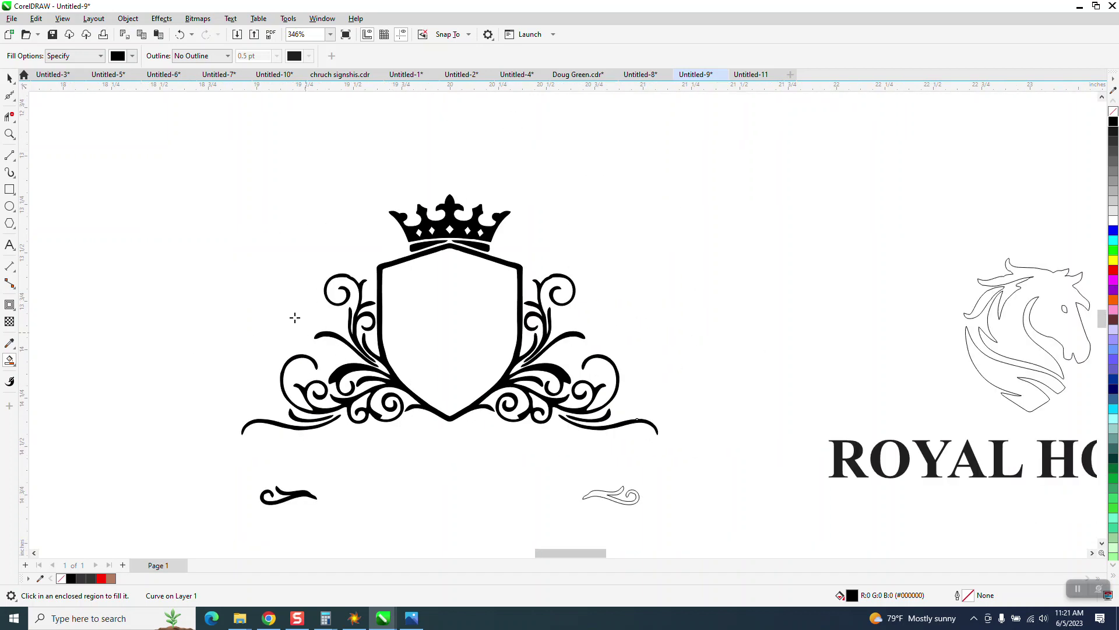
pyautogui.scroll(-1, 232, 251)
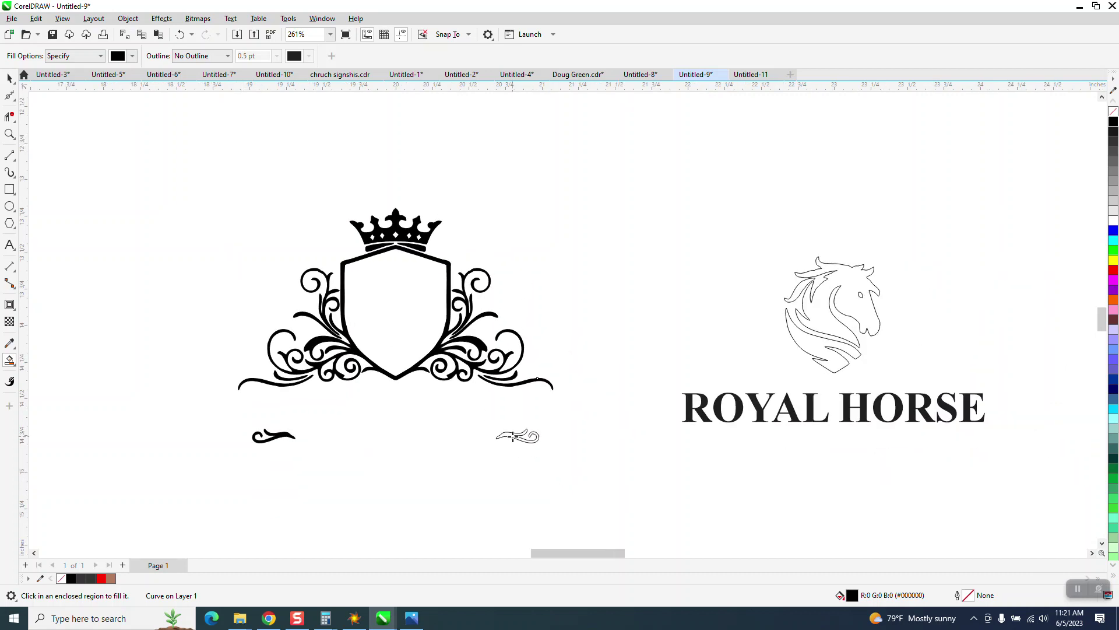
pyautogui.click(508, 440)
# Smart Fill the horse's head, mane strands and neck shapes in black.
pyautogui.click(860, 290)
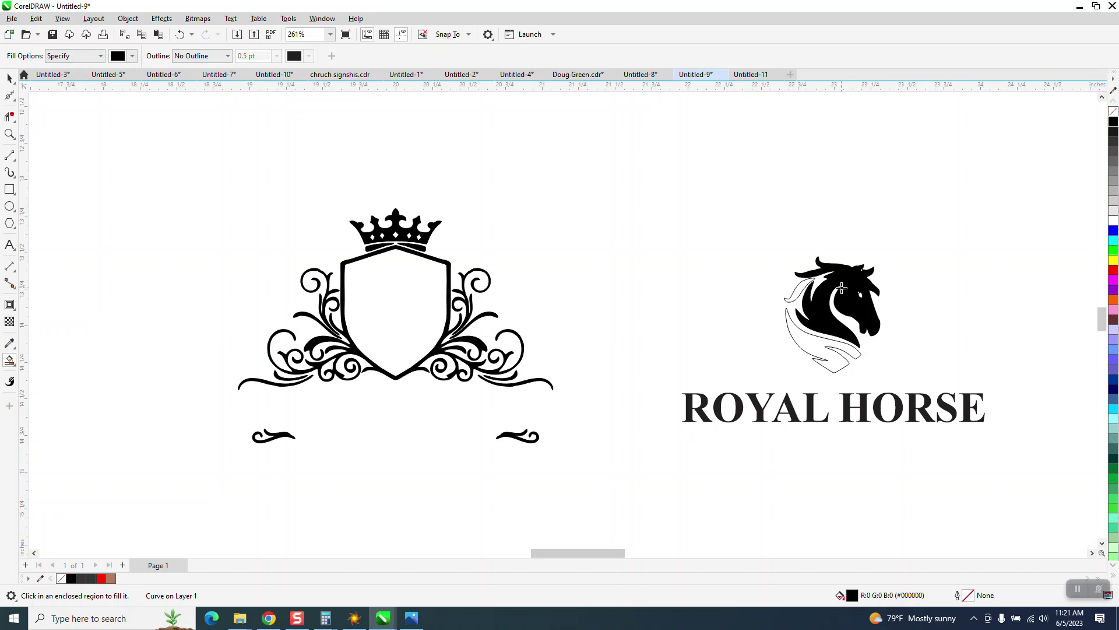
pyautogui.click(798, 290)
pyautogui.click(803, 346)
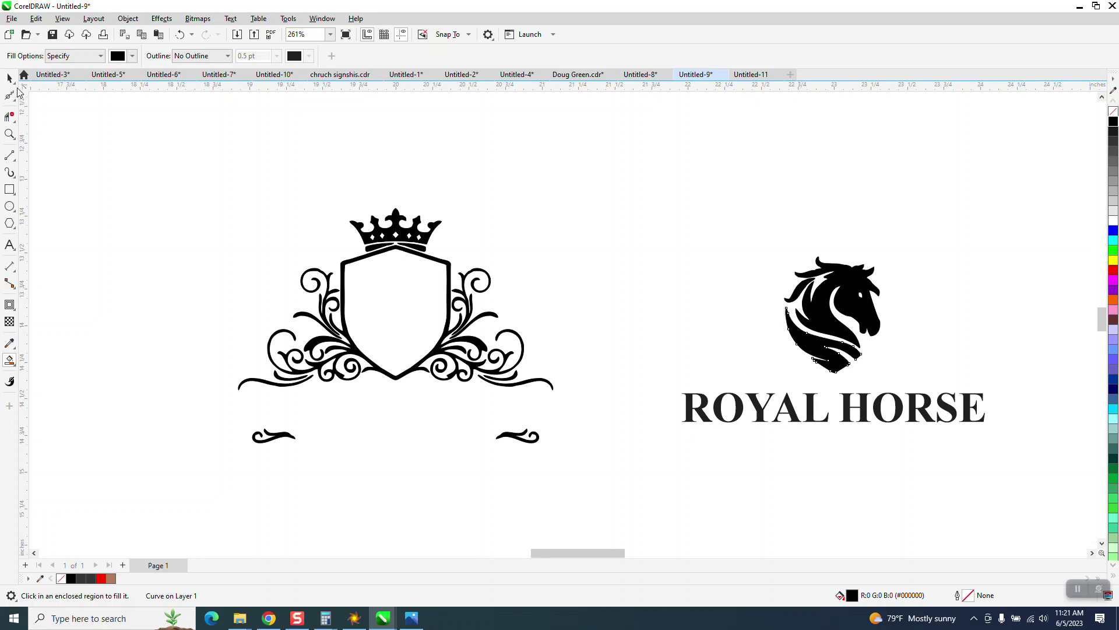
# Group the horse pieces and center the group horizontally inside the crest's shield.
pyautogui.click(9, 78)
pyautogui.moveTo(744, 236); pyautogui.dragTo(919, 385)
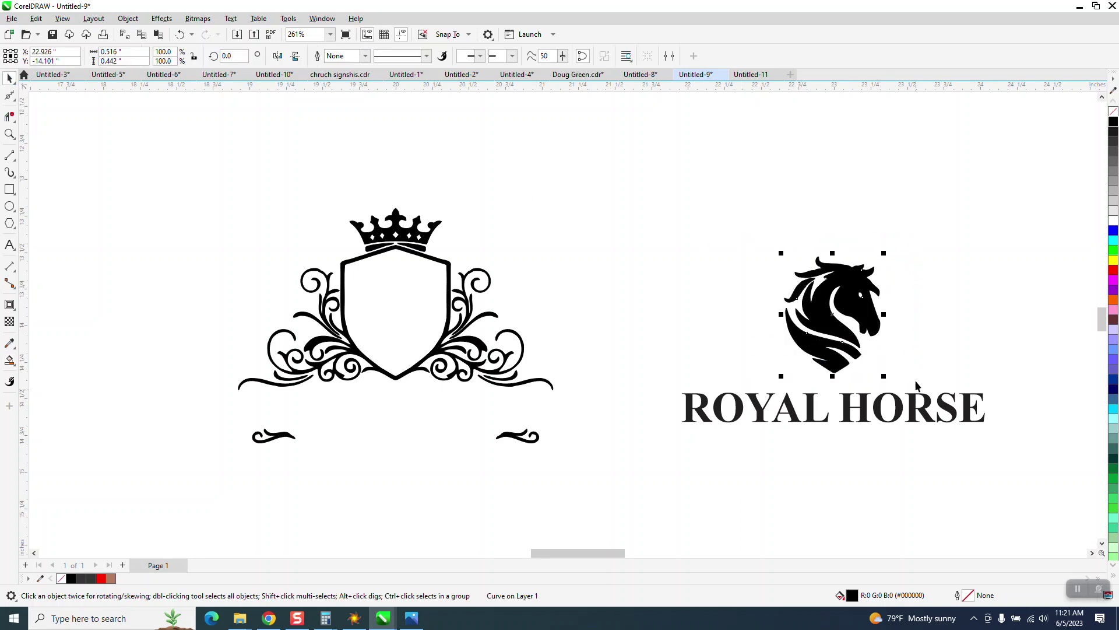
pyautogui.hotkey('ctrl', 'g')
pyautogui.press('c')
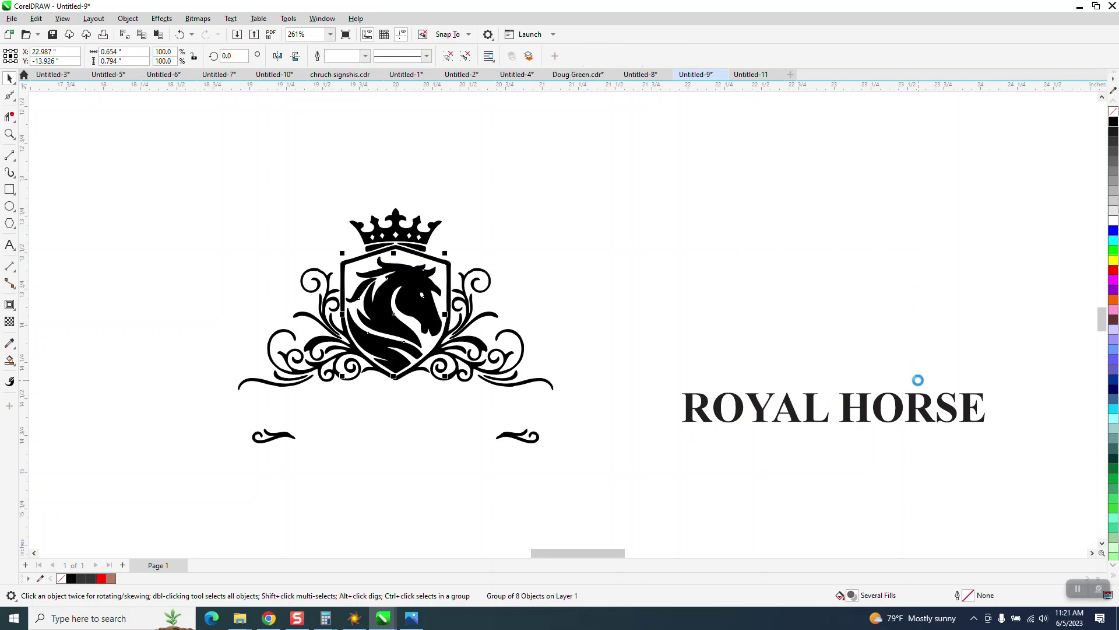
# Center the ROYAL HORSE text horizontally beneath the crest, between the scrollwork and the small flourishes.
pyautogui.moveTo(640, 358); pyautogui.dragTo(1089, 499)
pyautogui.press('c')
pyautogui.press('Escape')
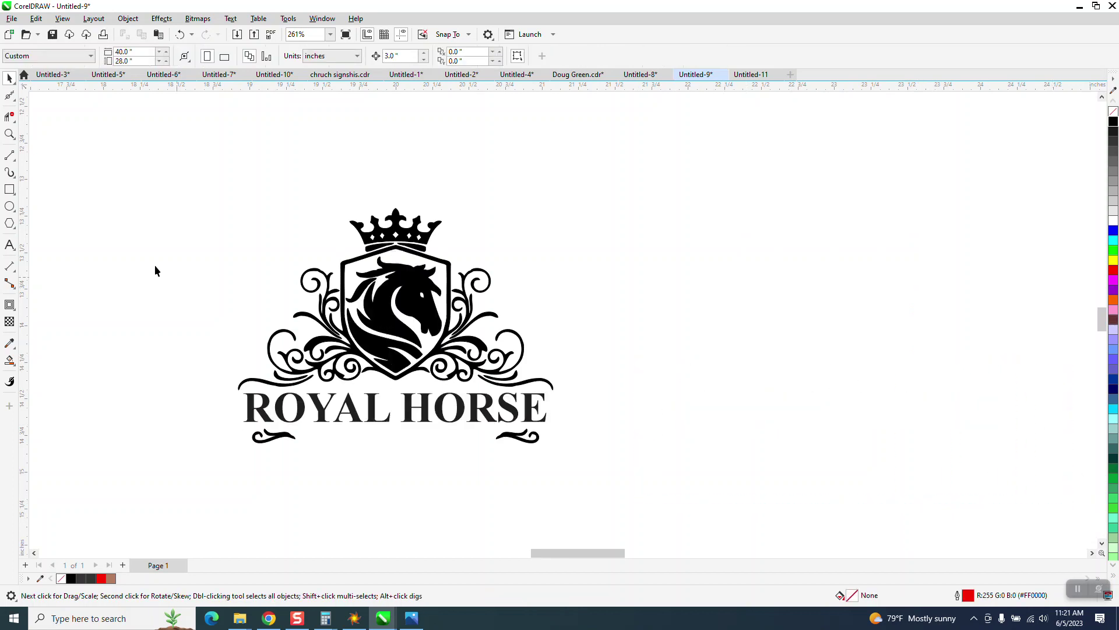
# Delete the node causing the notch on the outer edge of the upper left spiral with the Shape tool.
pyautogui.press('z')
pyautogui.moveTo(154, 195); pyautogui.dragTo(625, 469)
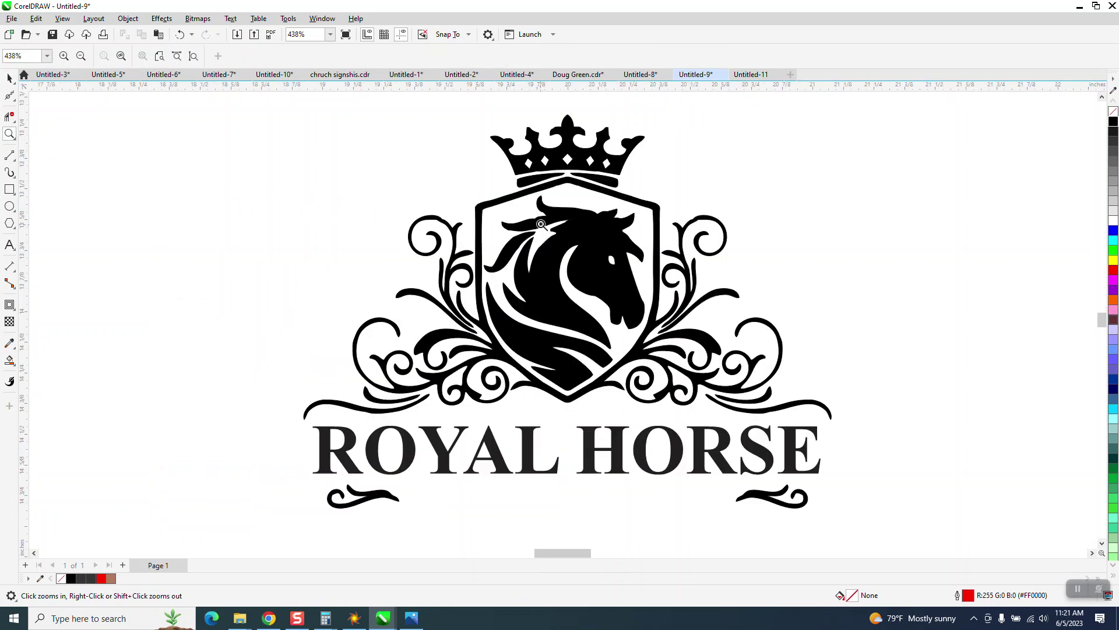
pyautogui.moveTo(425, 214); pyautogui.dragTo(529, 240)
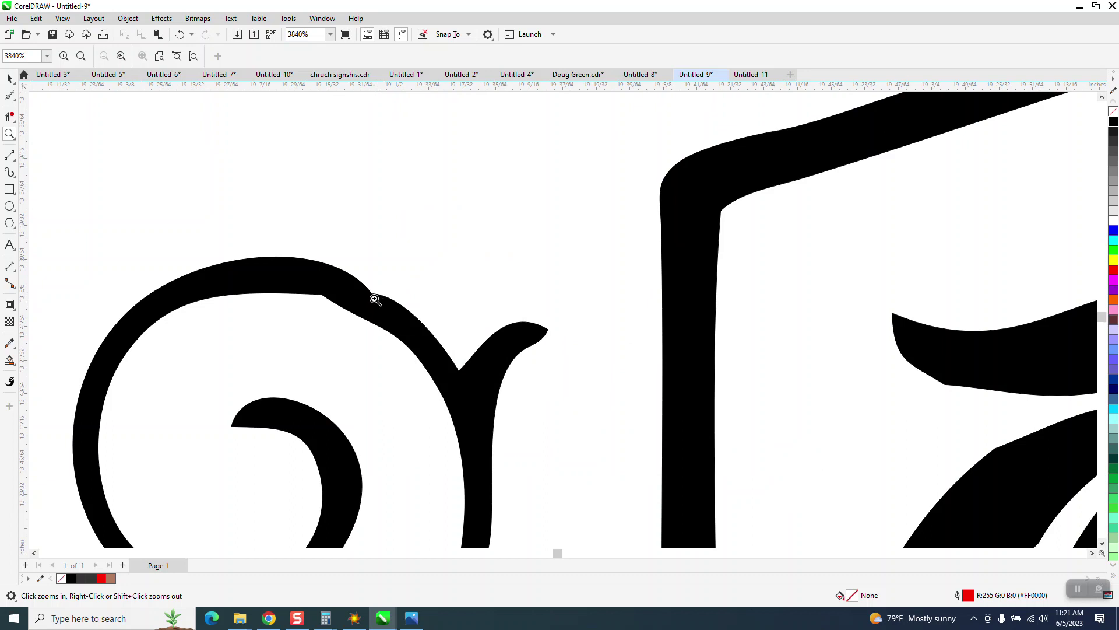
pyautogui.click(9, 95)
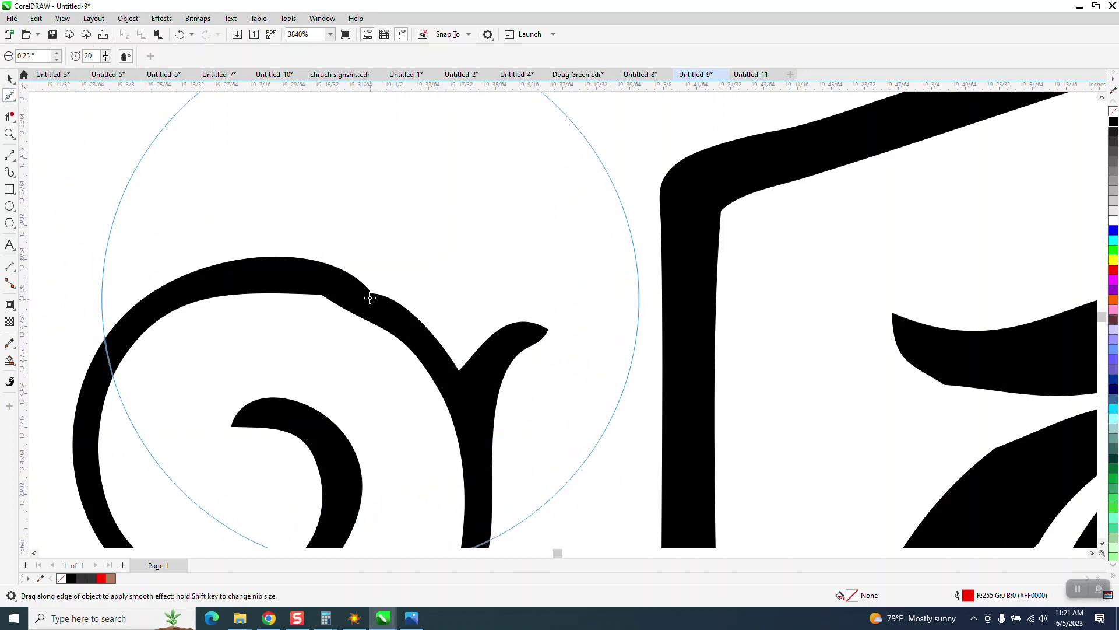
pyautogui.click(13, 98)
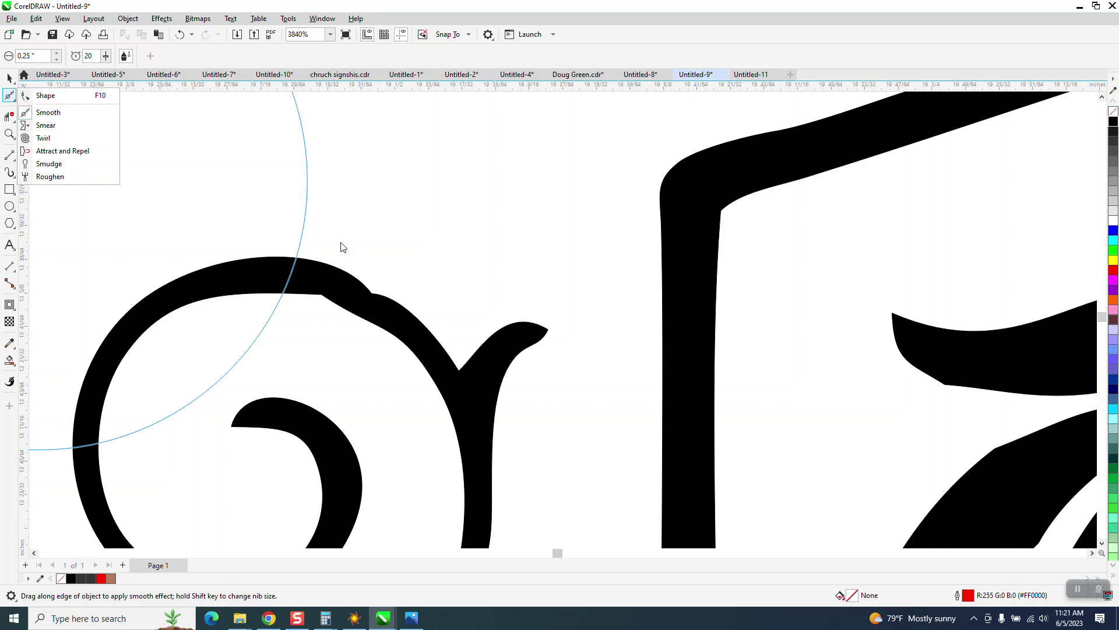
pyautogui.click(47, 96)
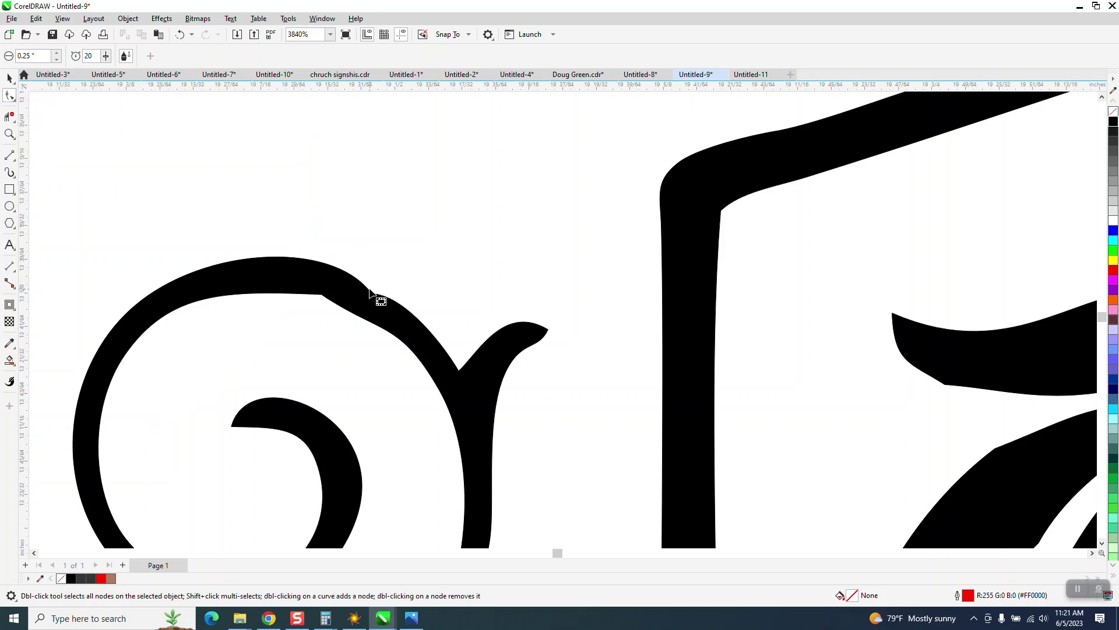
pyautogui.click(377, 301)
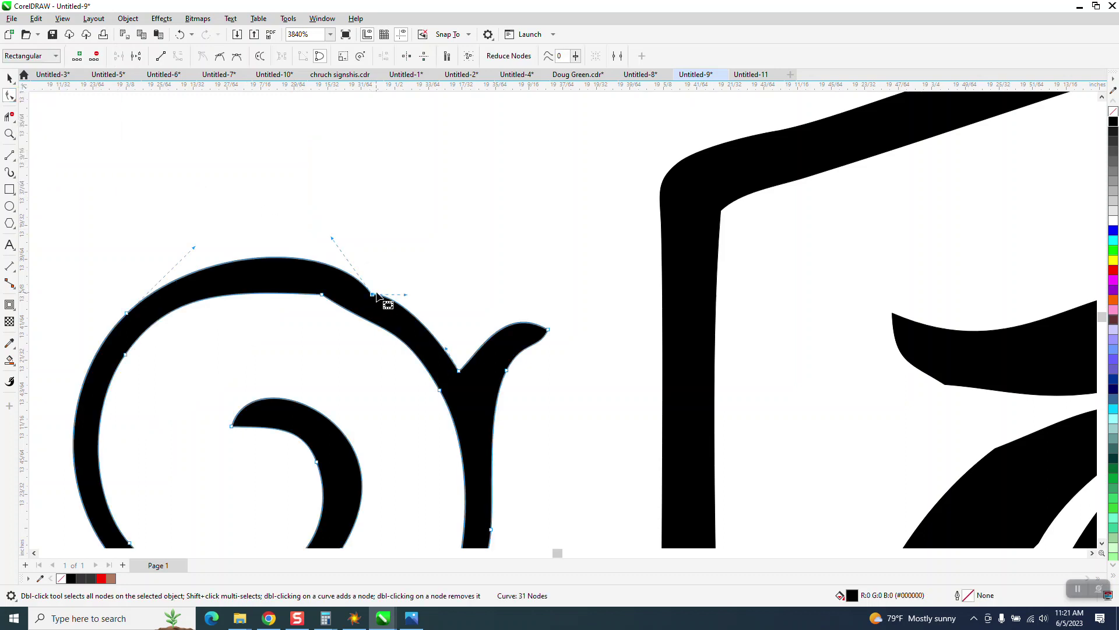
pyautogui.moveTo(376, 299); pyautogui.dragTo(377, 294)
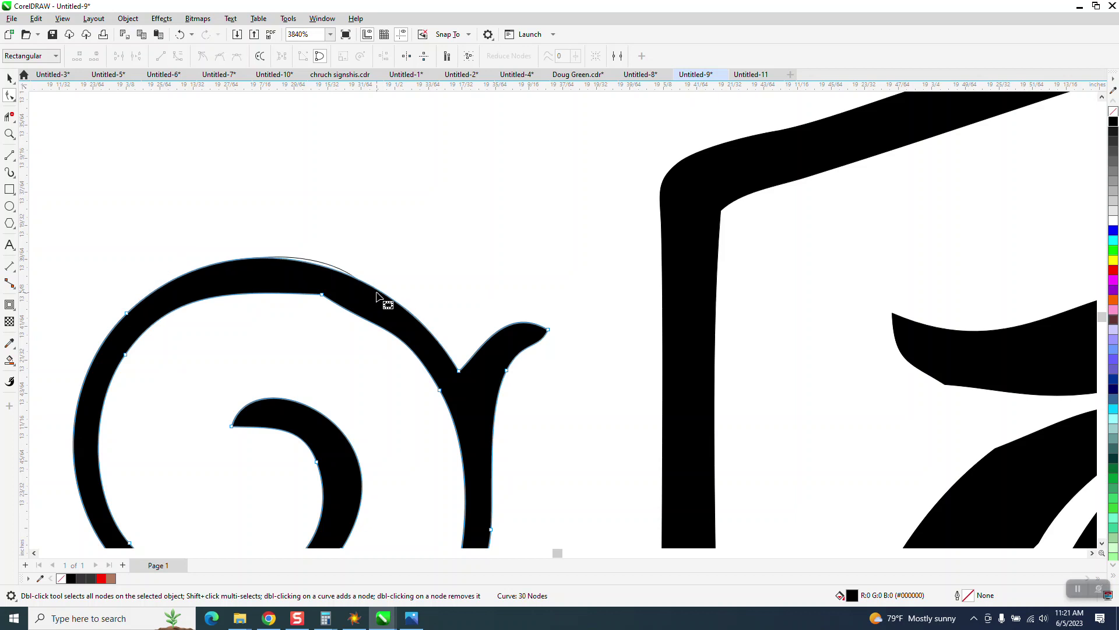
# Remove the leftover hairline outline around the upper left spiral and delete the kink node on the spiral's inner edge.
pyautogui.click(7, 80)
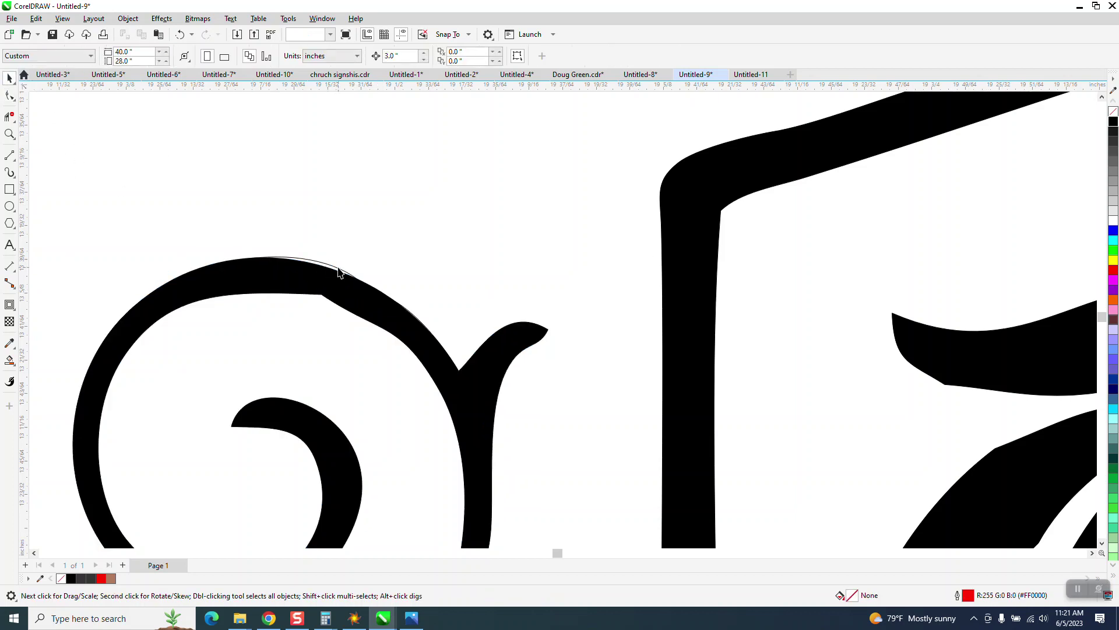
pyautogui.moveTo(340, 273); pyautogui.dragTo(315, 188)
pyautogui.scroll(-2, 266, 191)
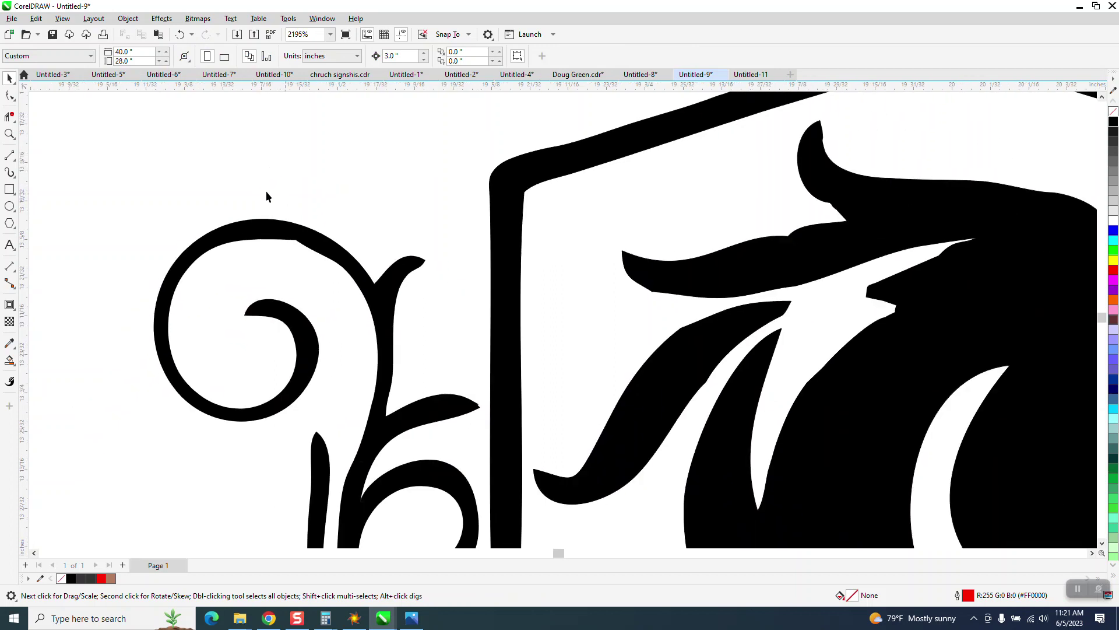
pyautogui.click(10, 96)
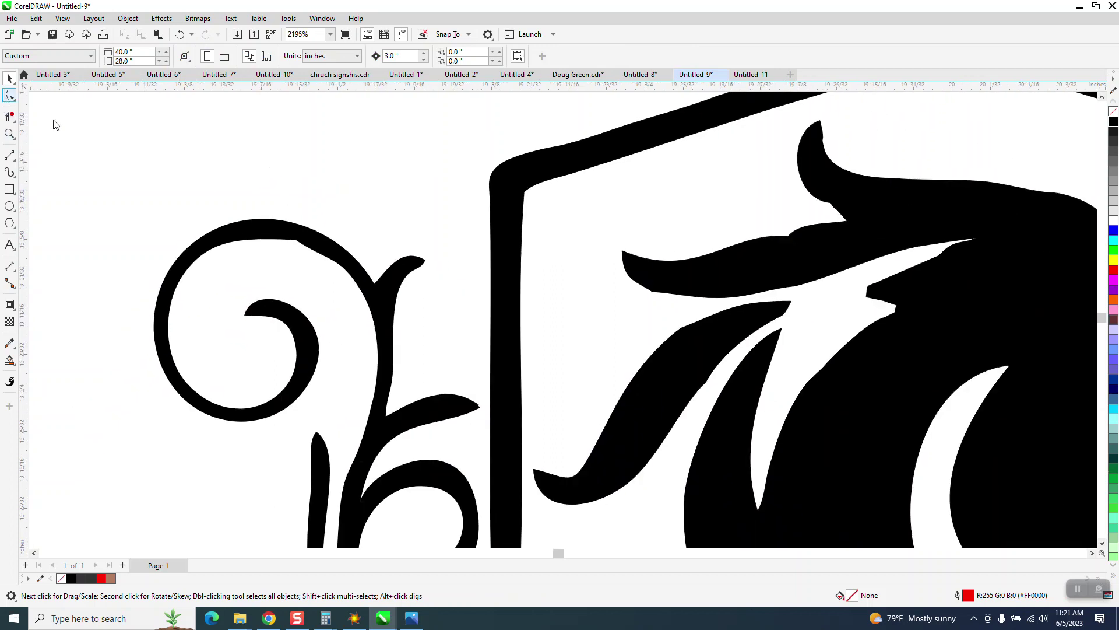
pyautogui.click(306, 248)
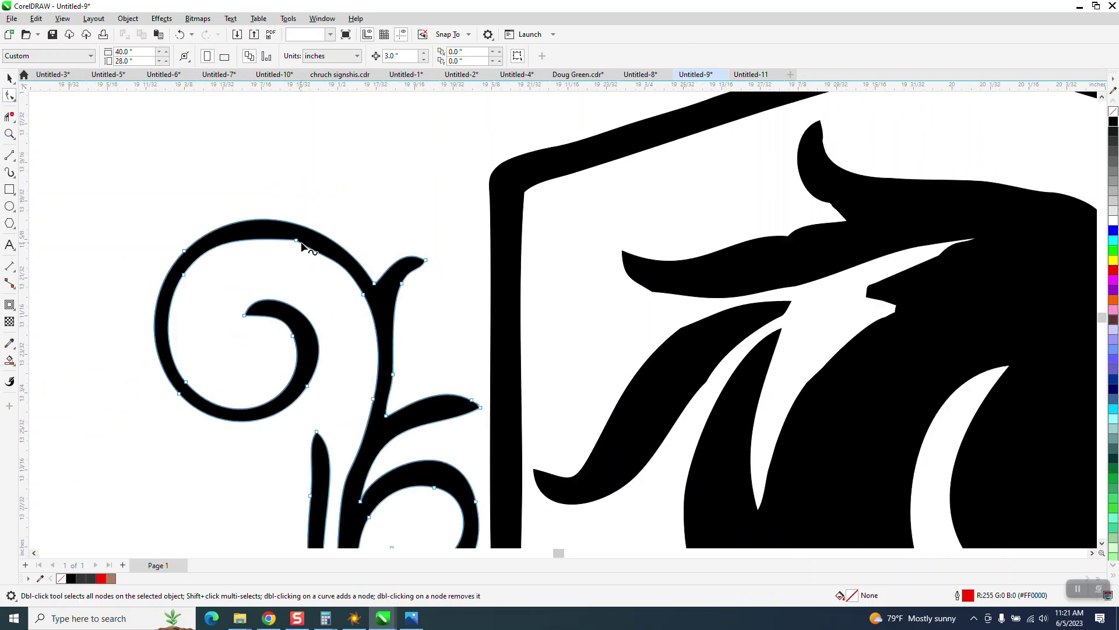
pyautogui.doubleClick(394, 262)
pyautogui.scroll(-2, 85, 313)
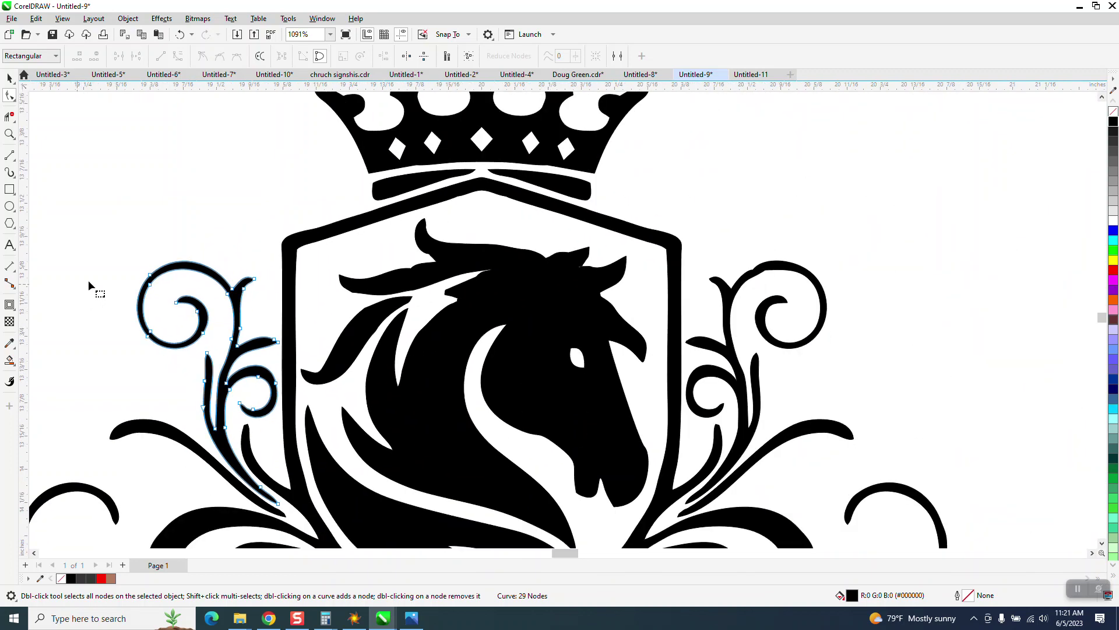
# Delete the kink nodes on the outer and inner edges of the upper right spiral with the Shape tool.
pyautogui.scroll(-1, 89, 286)
pyautogui.click(9, 134)
pyautogui.moveTo(750, 252); pyautogui.dragTo(824, 310)
pyautogui.click(9, 95)
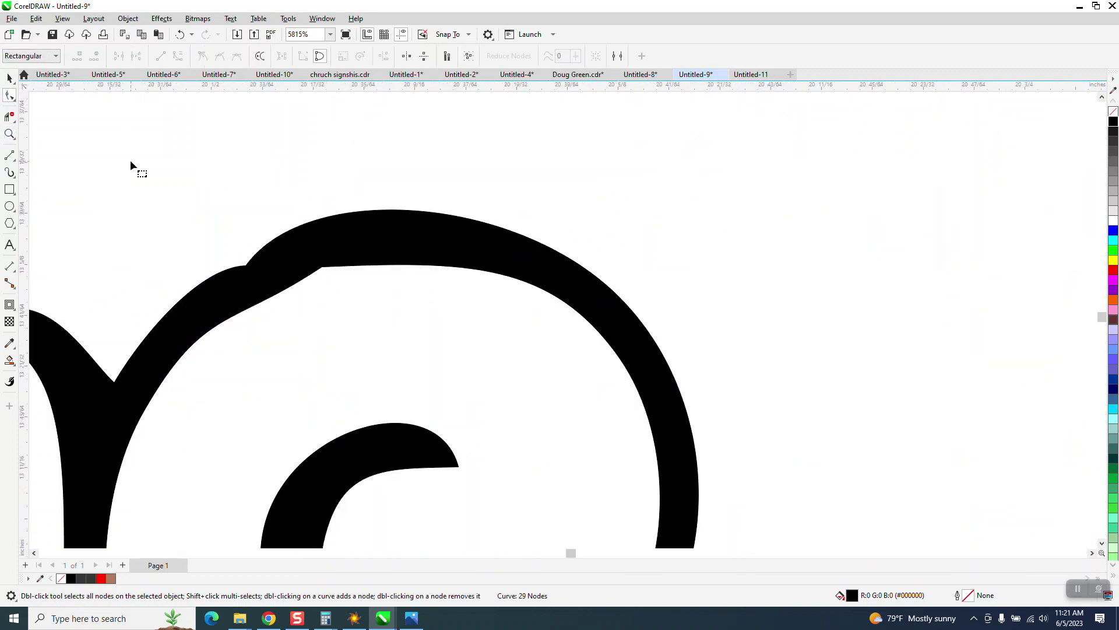
pyautogui.click(246, 276)
pyautogui.doubleClick(252, 274)
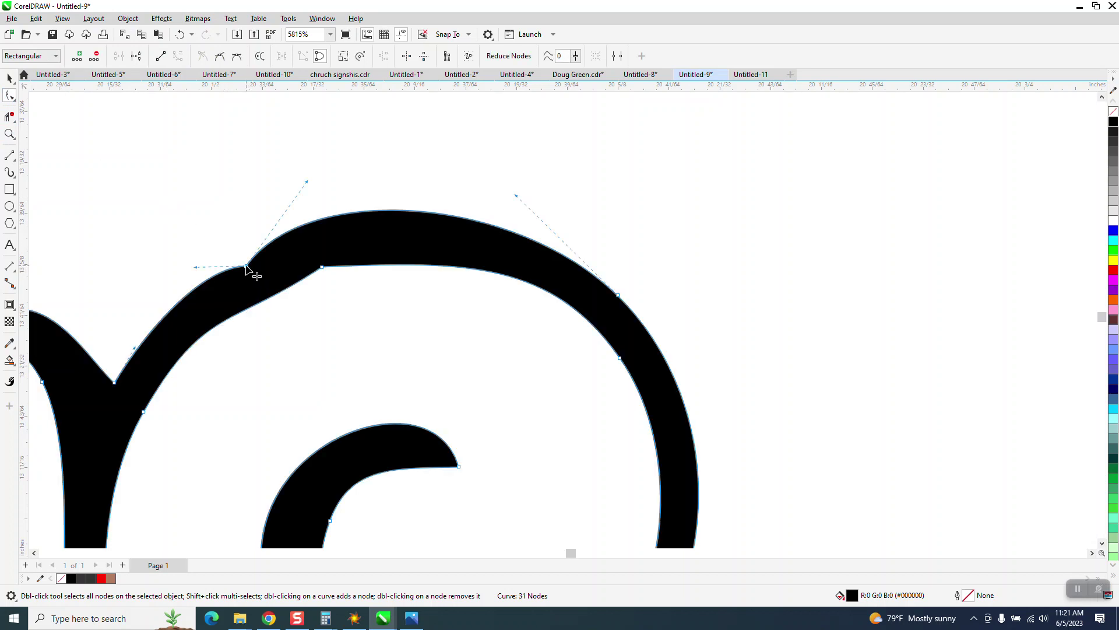
pyautogui.moveTo(252, 273); pyautogui.dragTo(254, 269)
pyautogui.doubleClick(322, 267)
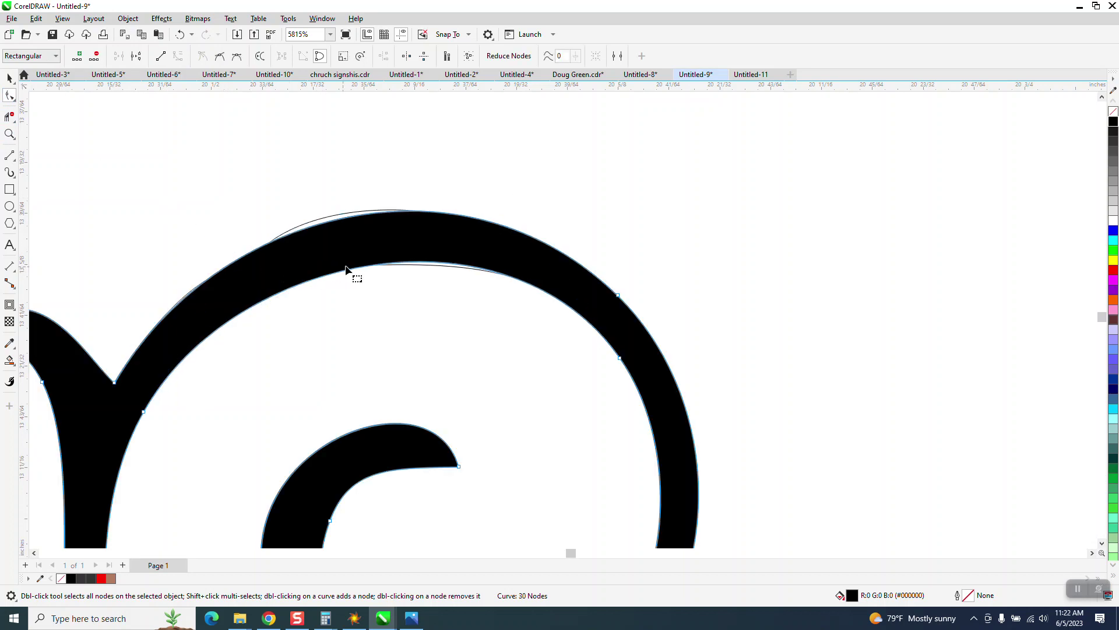
pyautogui.press('space')
pyautogui.press('Escape')
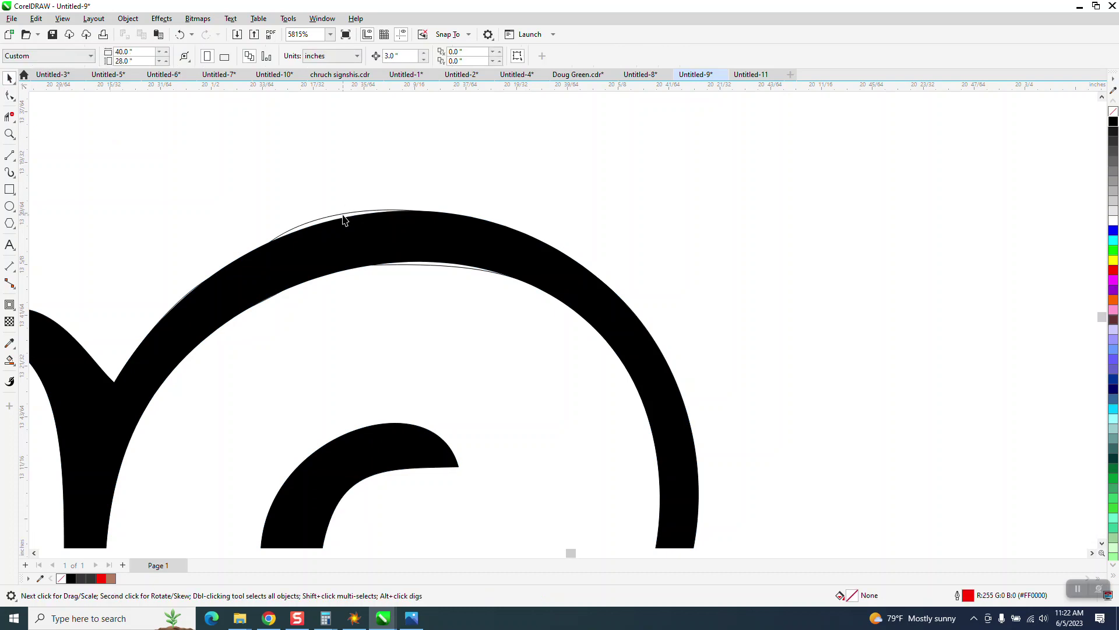
# Examine the whole assembled logo after the spiral cleanup.
pyautogui.click(343, 220)
pyautogui.press('Escape')
pyautogui.scroll(-4, 405, 220)
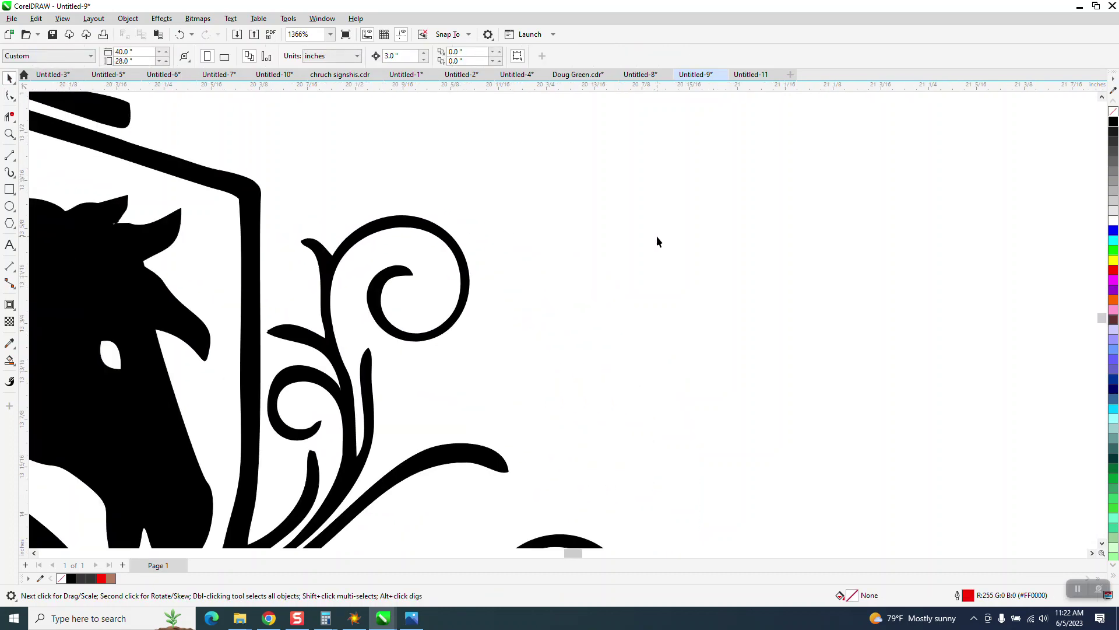
pyautogui.scroll(-3, 663, 237)
pyautogui.rightClick(674, 210)
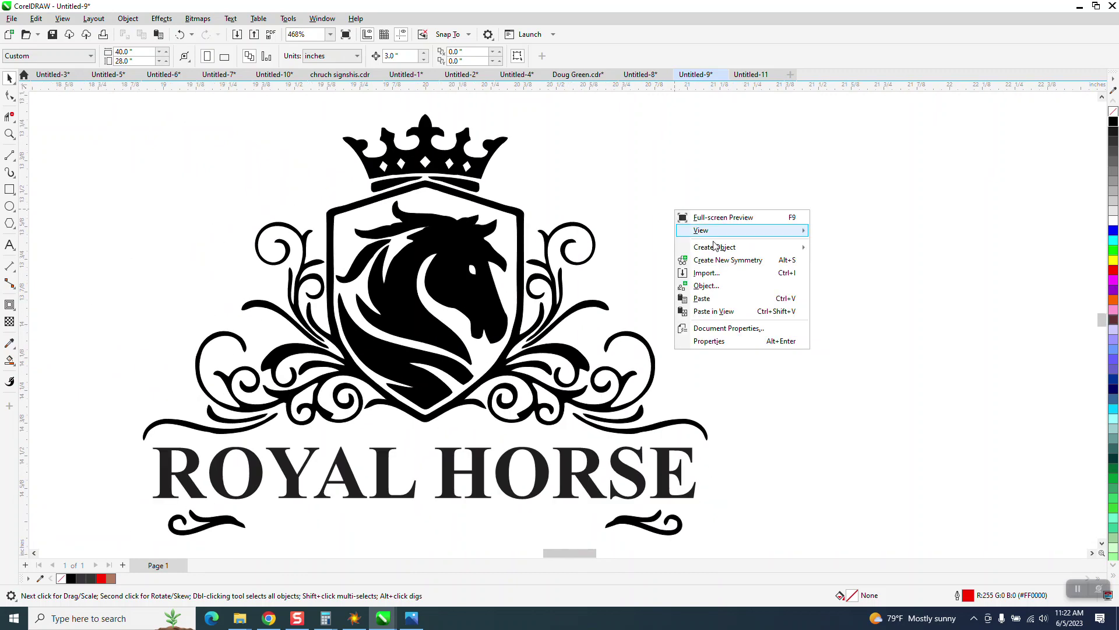
pyautogui.click(901, 306)
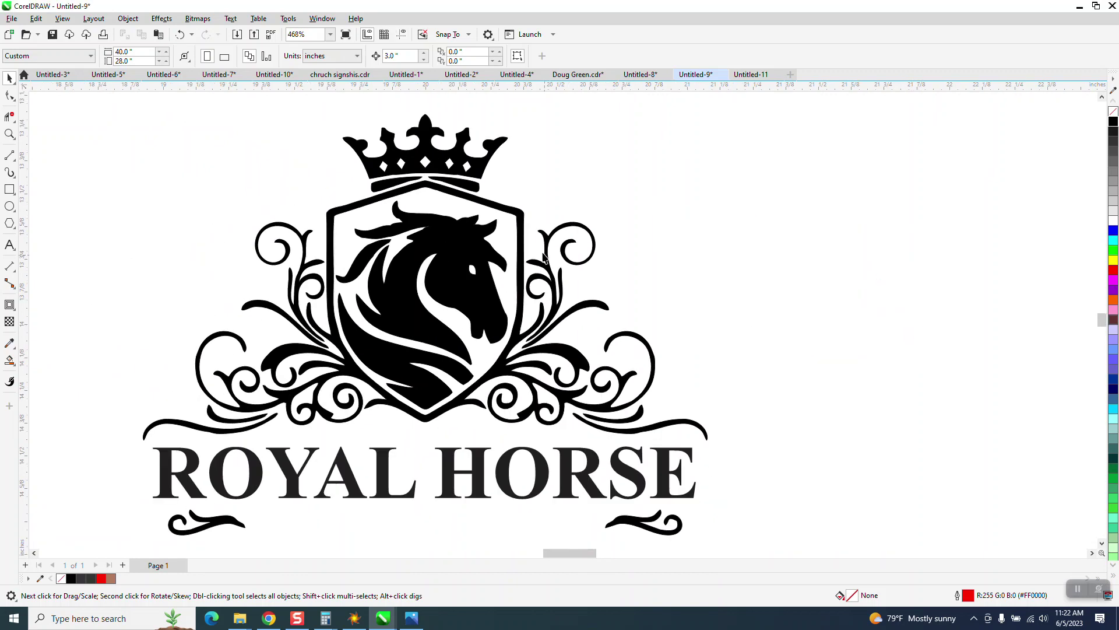
pyautogui.scroll(-1, 723, 331)
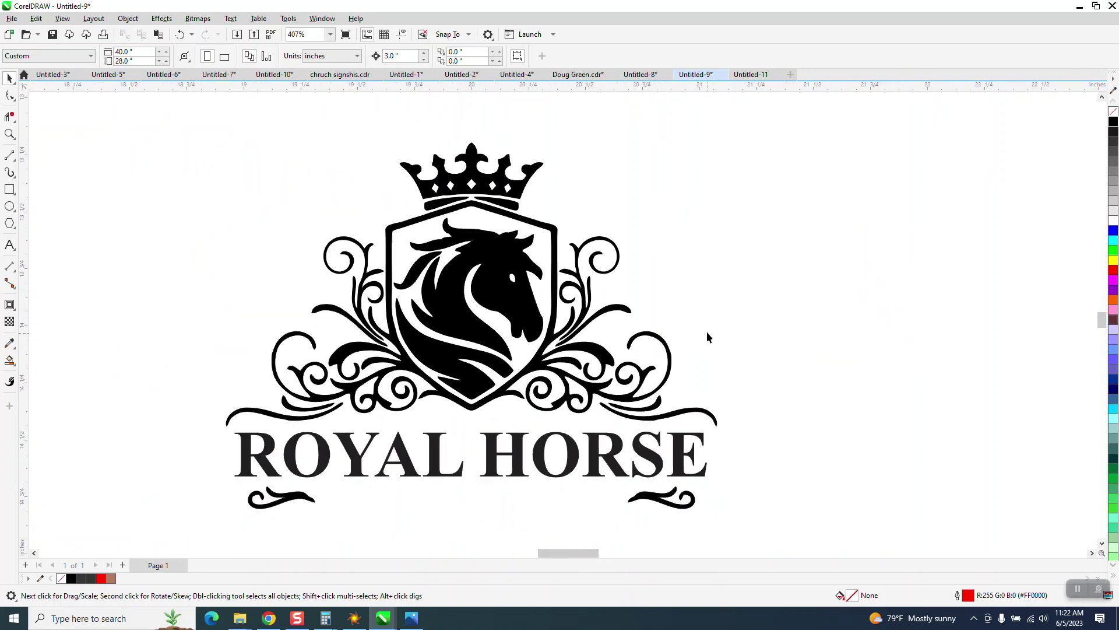
# Draw a rectangle about 2.37 by 1.79 inches around the logo and move it aside to the right.
pyautogui.click(9, 189)
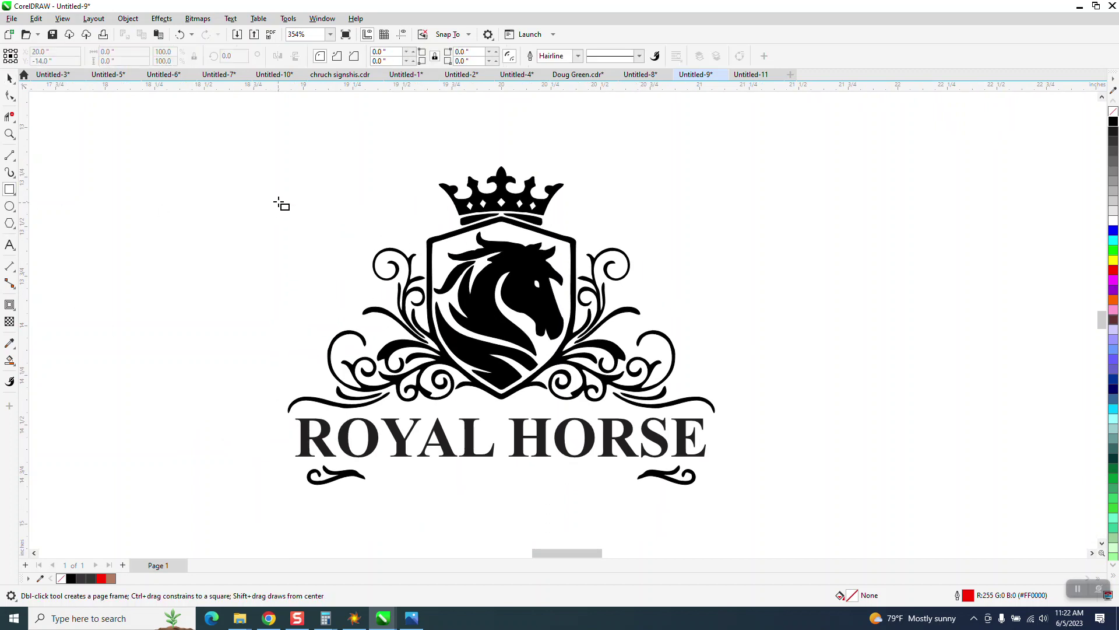
pyautogui.moveTo(264, 177); pyautogui.dragTo(733, 509)
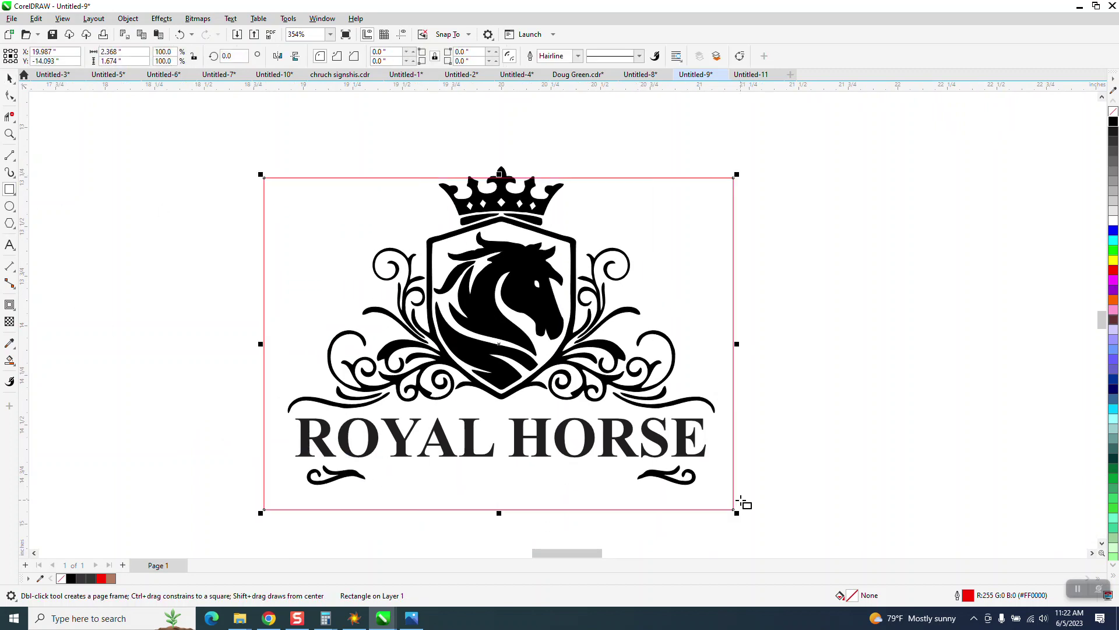
pyautogui.moveTo(500, 171); pyautogui.dragTo(499, 152)
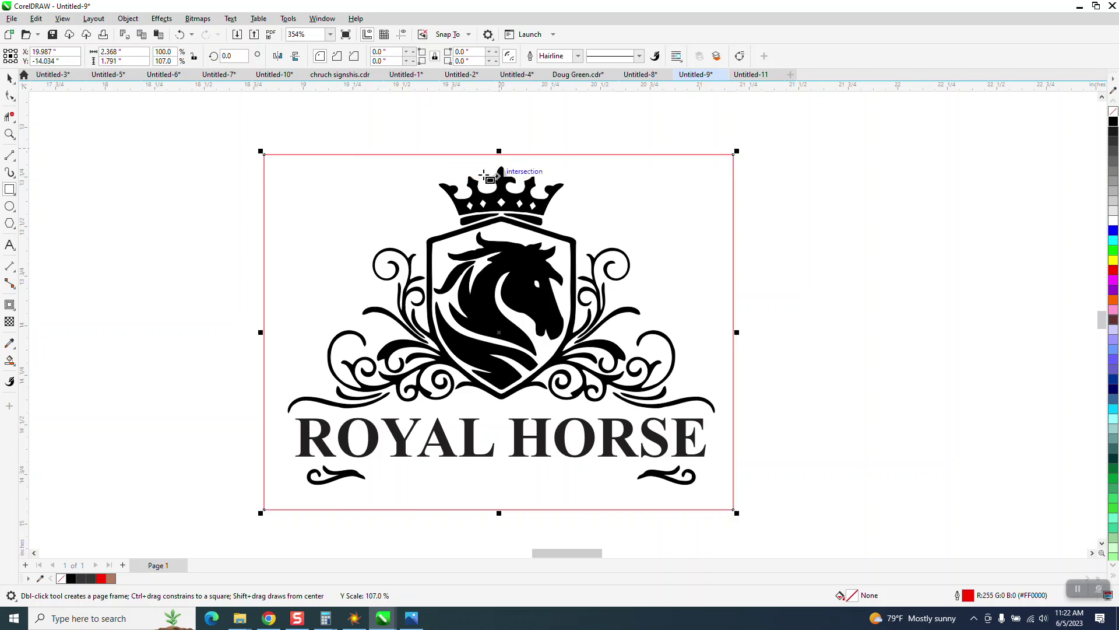
pyautogui.press('space')
pyautogui.press('Escape')
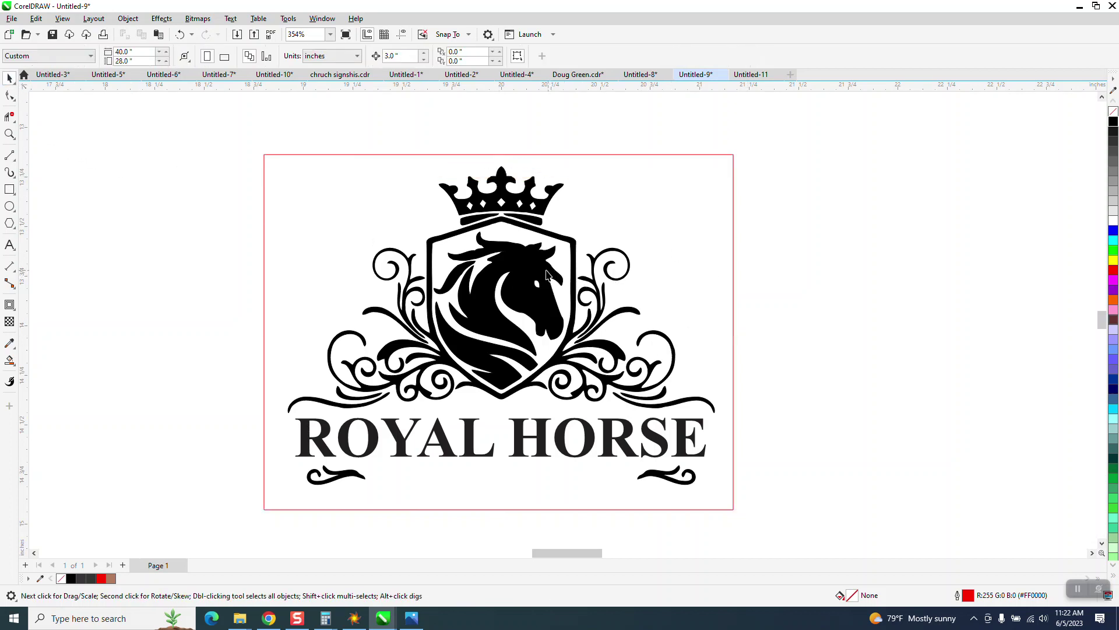
pyautogui.moveTo(551, 276); pyautogui.dragTo(921, 250)
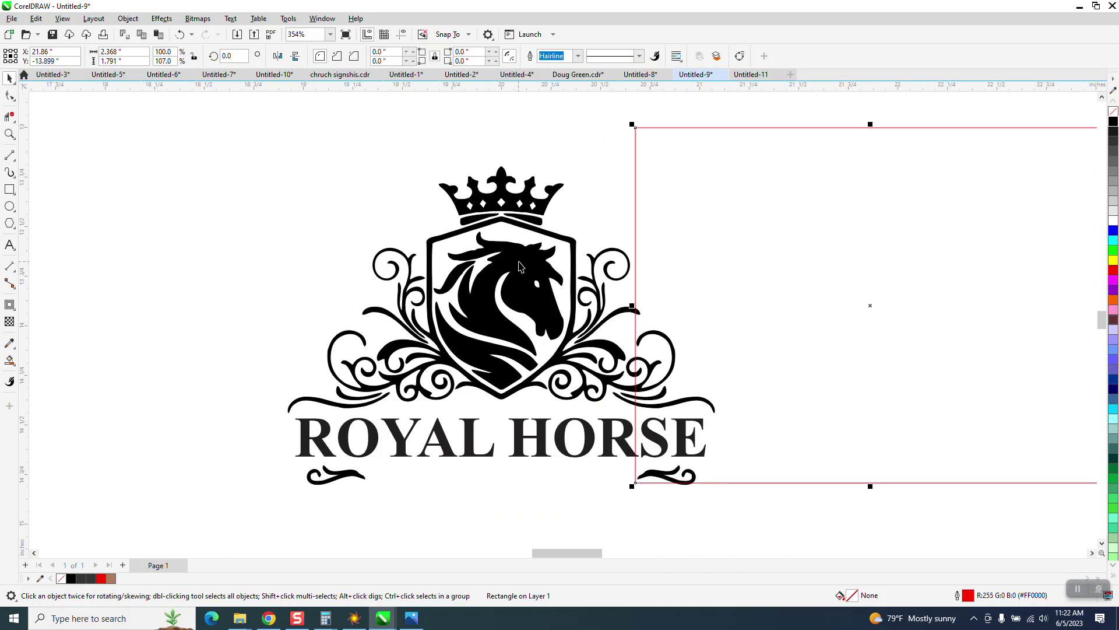
# Try the horse outside the shield as an unfilled shape with a black hairline outline, and undo the changes including the move.
pyautogui.moveTo(522, 267); pyautogui.dragTo(712, 226)
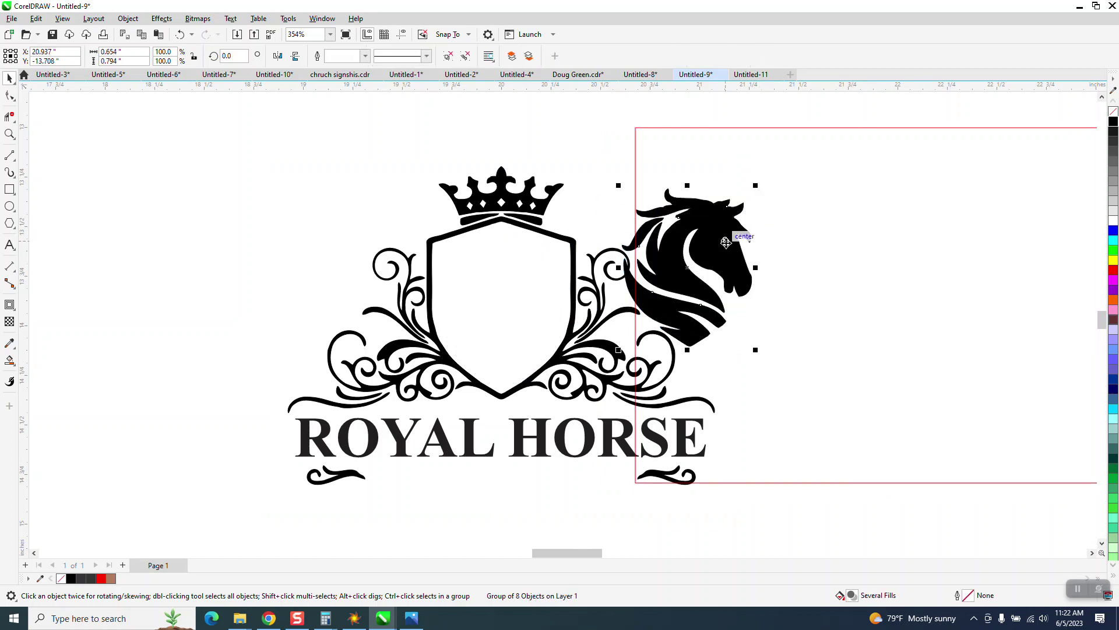
pyautogui.click(1113, 111)
pyautogui.rightClick(1113, 121)
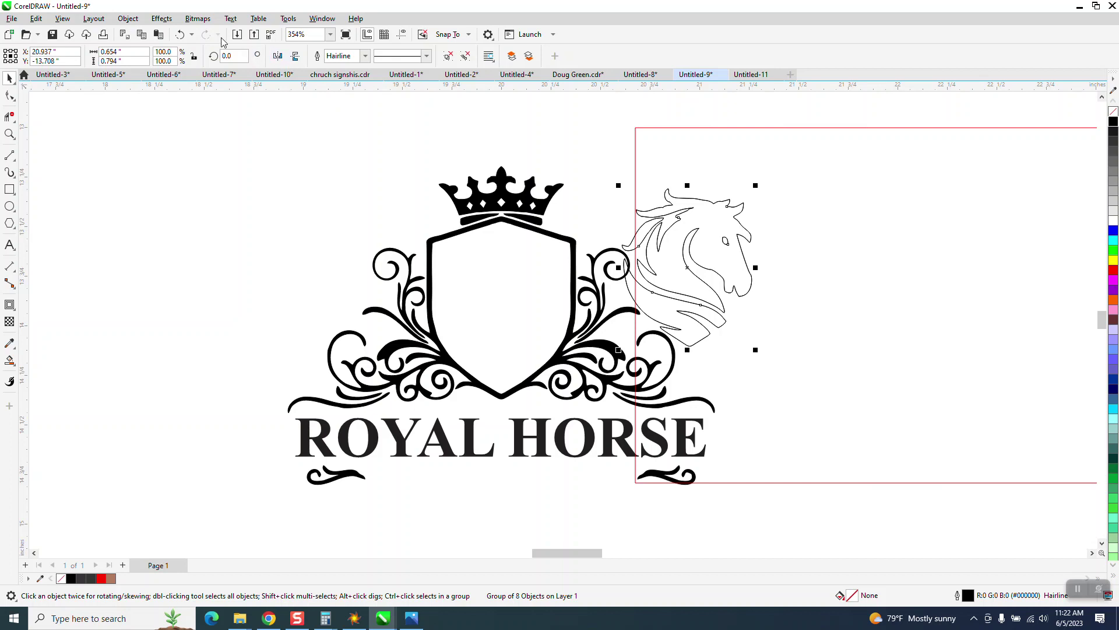
pyautogui.click(180, 35)
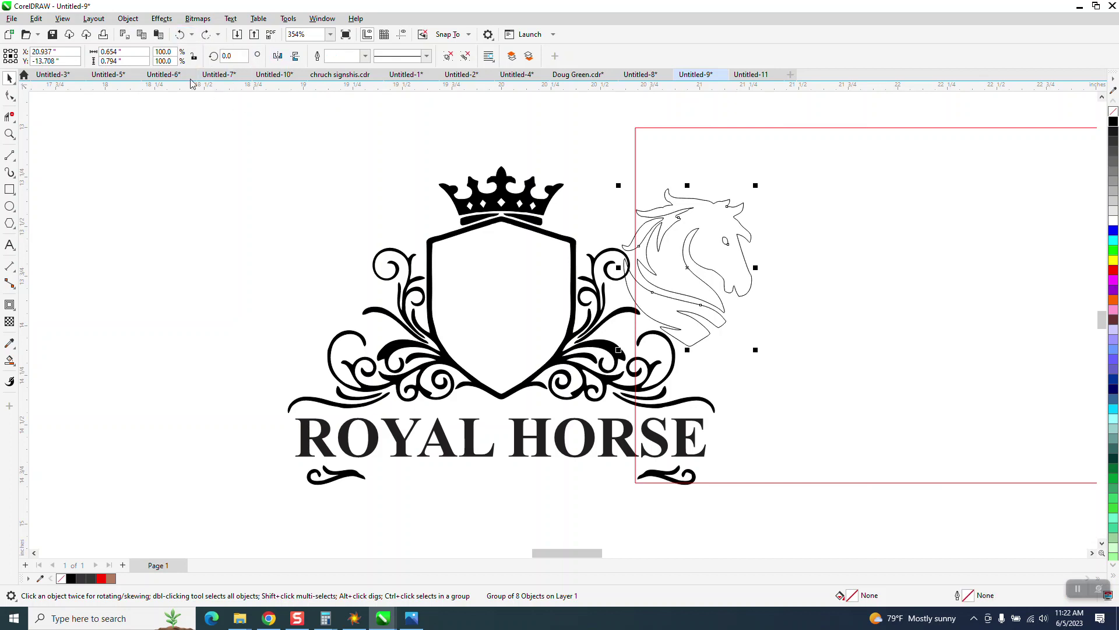
pyautogui.click(179, 35)
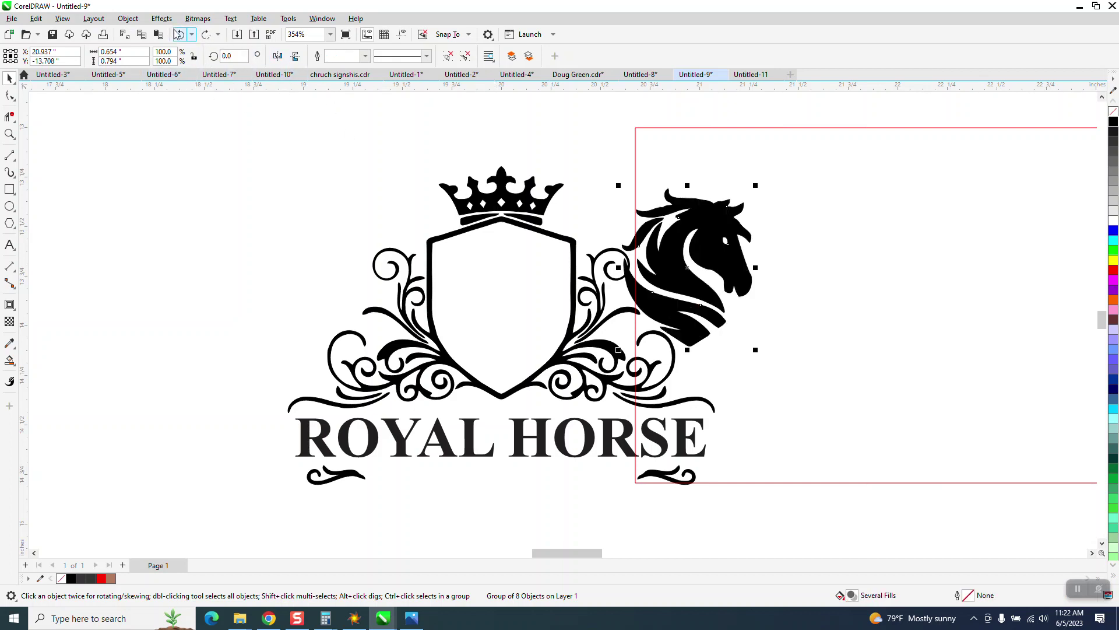
pyautogui.click(179, 35)
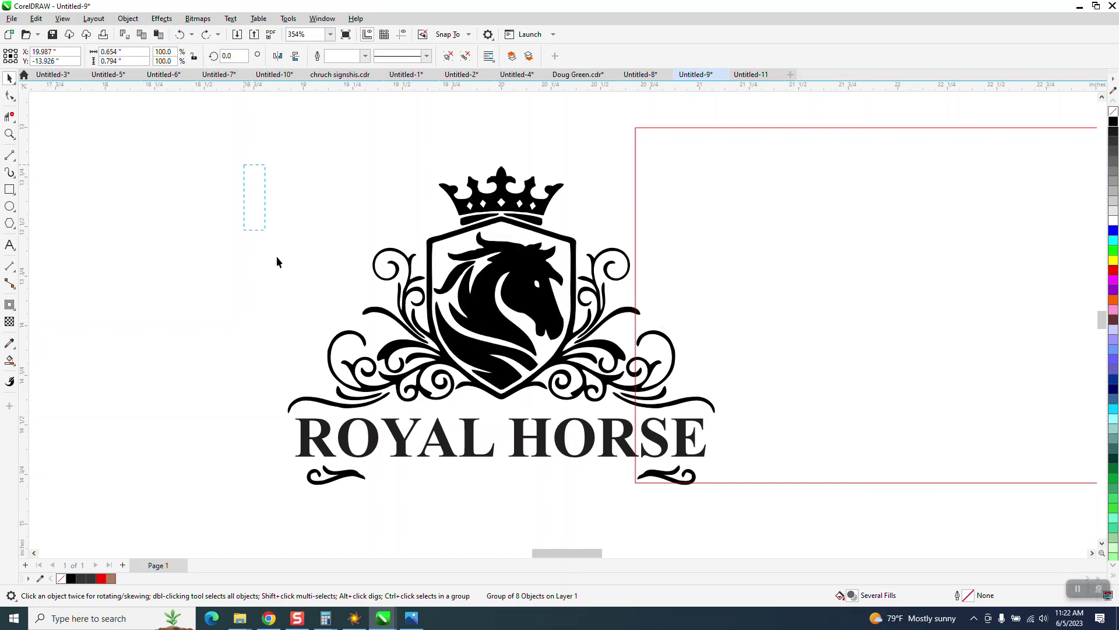
# Remove the outlines from all the logo objects and delete the red rectangle beside the logo.
pyautogui.moveTo(277, 261); pyautogui.dragTo(774, 522)
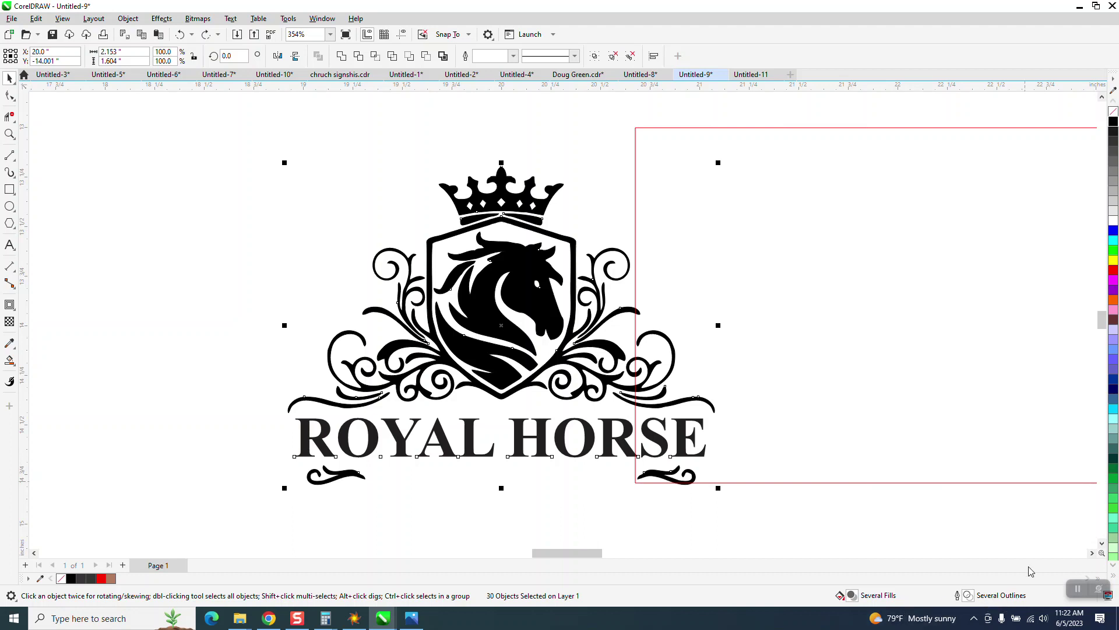
pyautogui.rightClick(1114, 113)
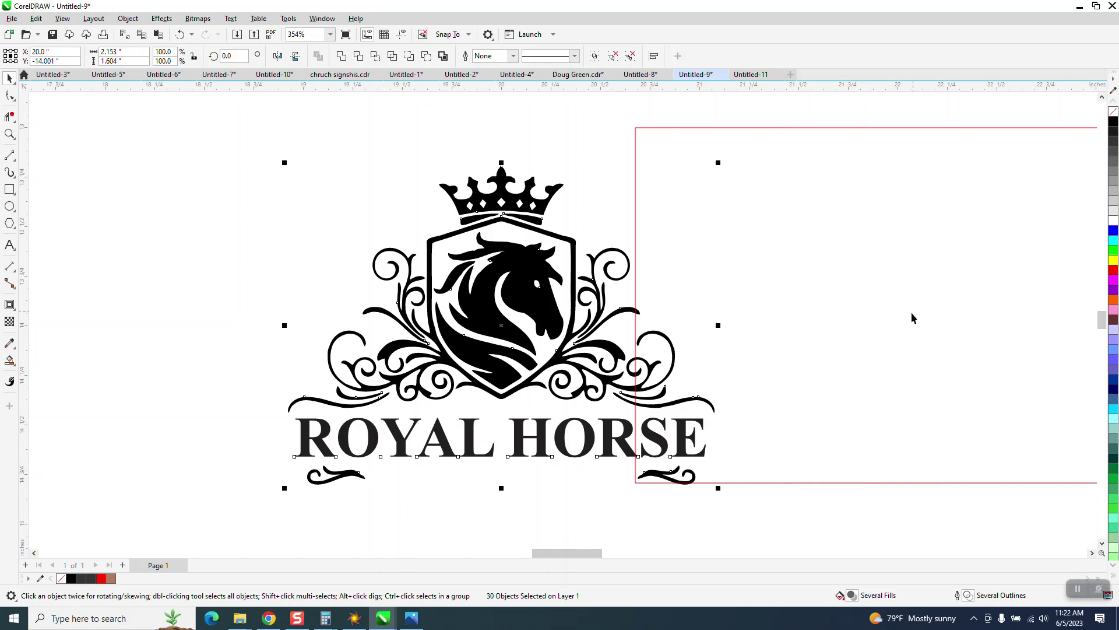
pyautogui.click(842, 316)
pyautogui.click(799, 292)
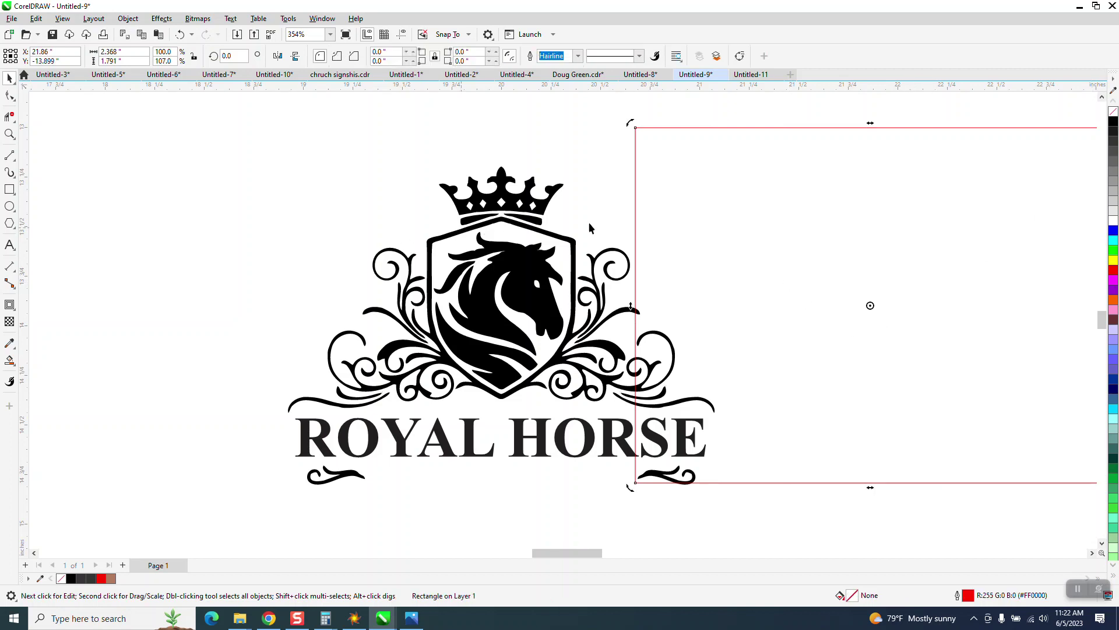
pyautogui.press('XF86Calculator')
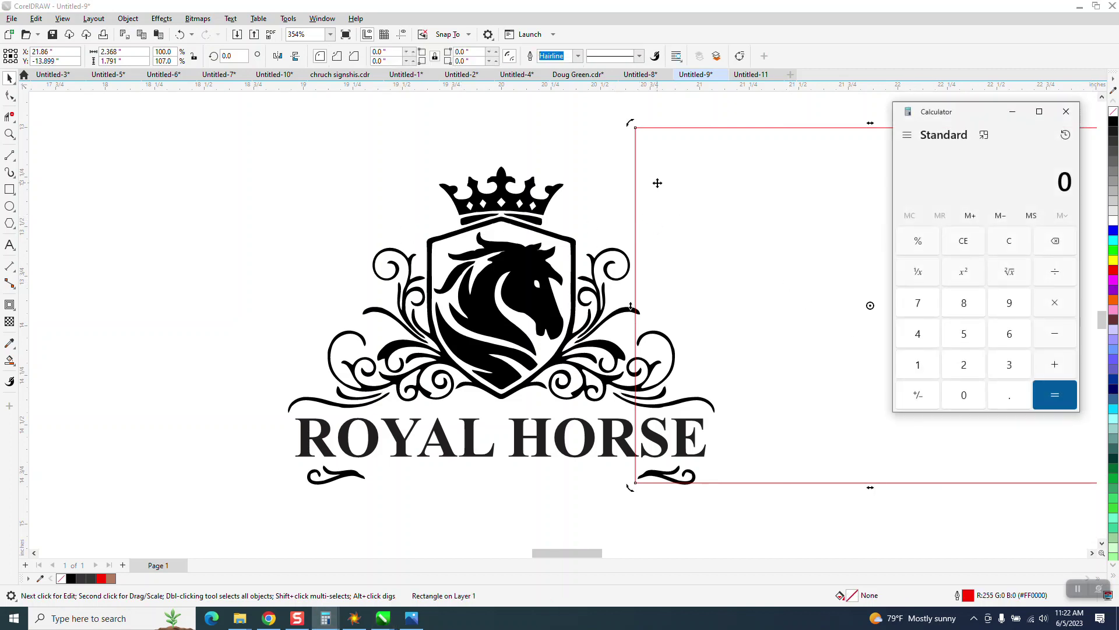
pyautogui.click(1067, 111)
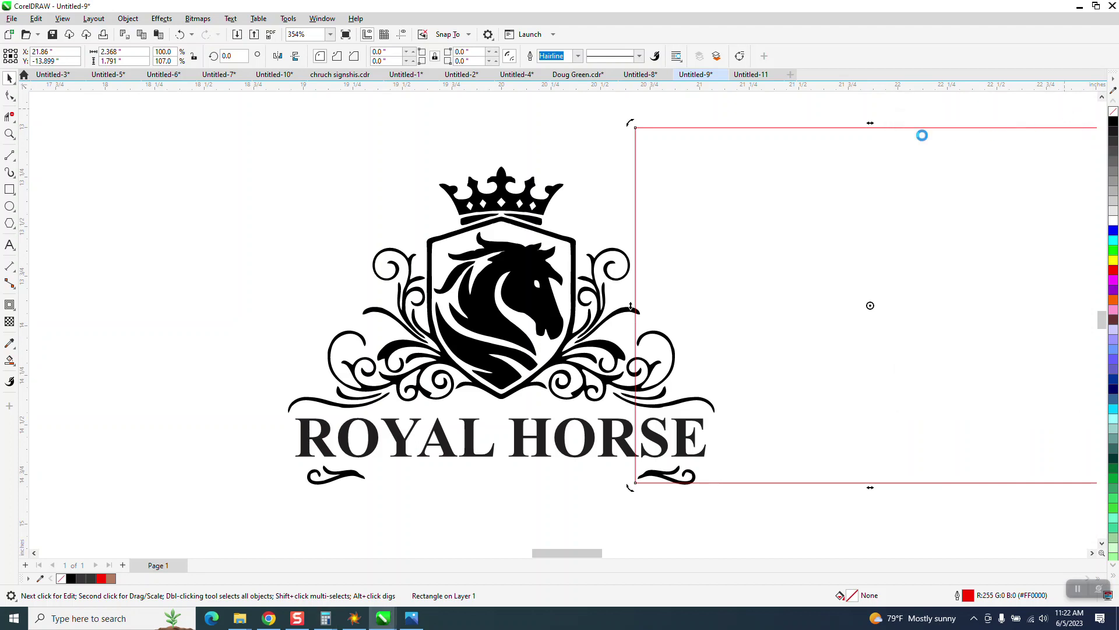
pyautogui.press('Delete')
pyautogui.moveTo(239, 162); pyautogui.dragTo(795, 519)
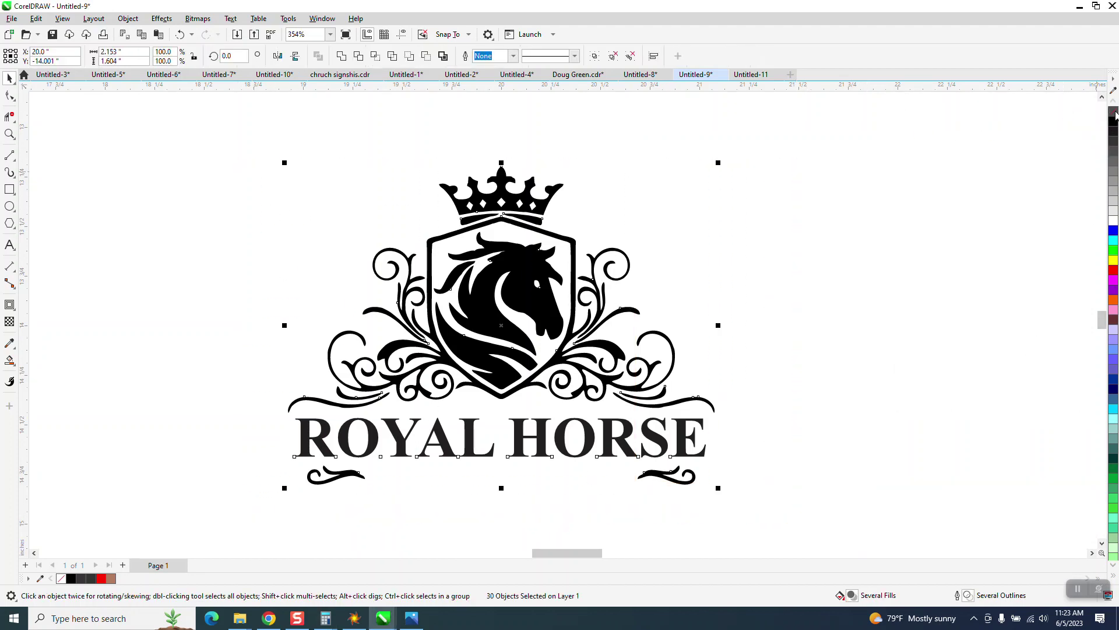
pyautogui.click(715, 232)
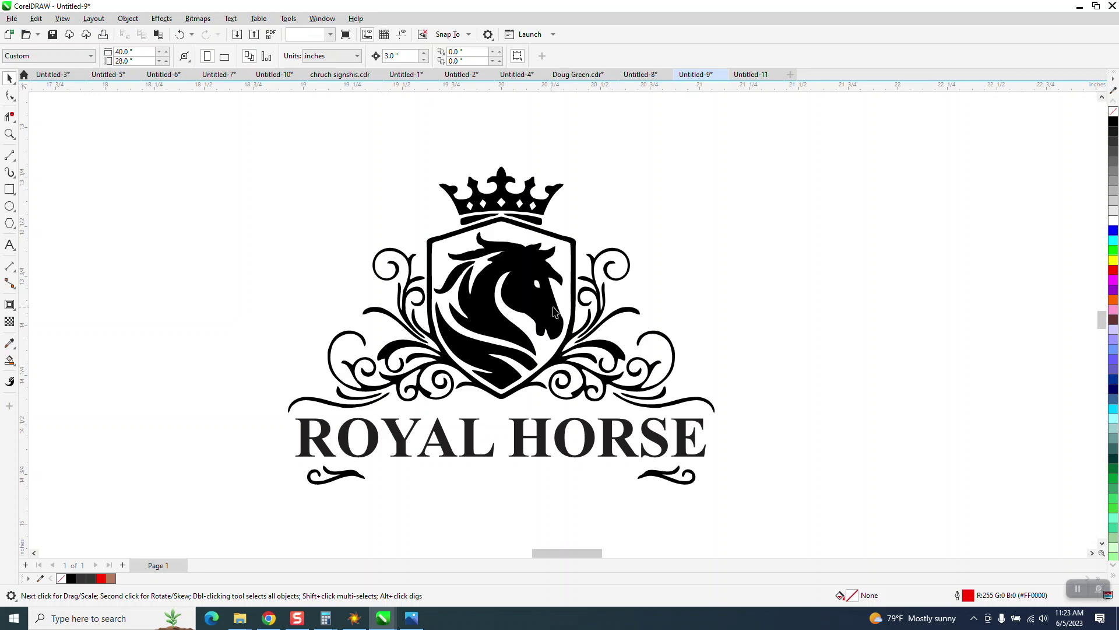
# Try moving the horse and the crown 3 inches to the right, and undo both moves.
pyautogui.click(552, 312)
pyautogui.press('Right')
pyautogui.click(545, 208)
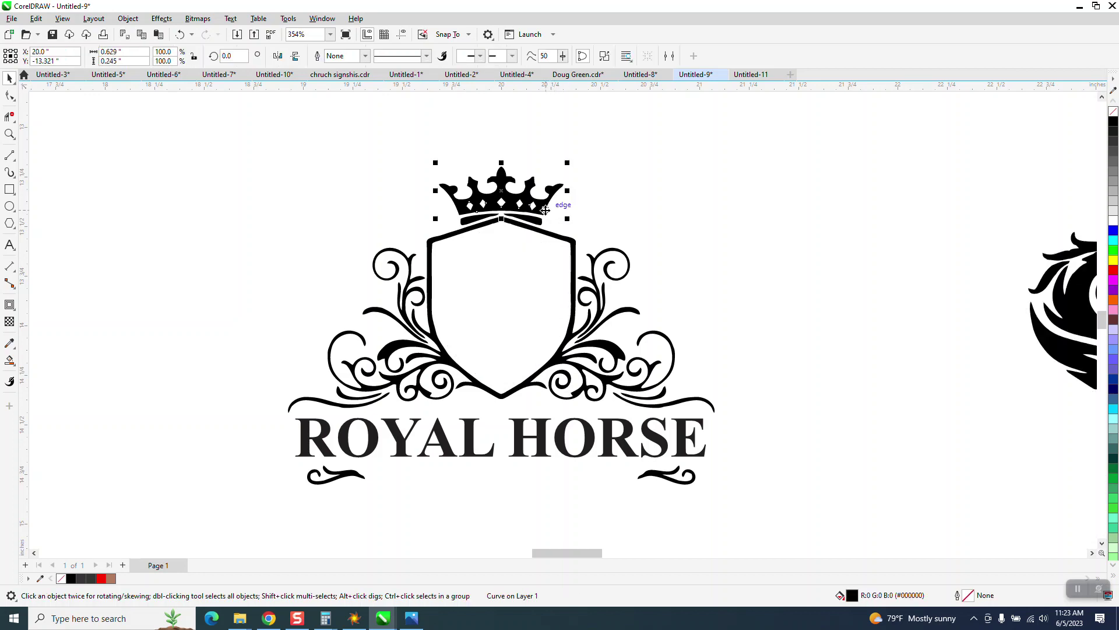
pyautogui.press('Right')
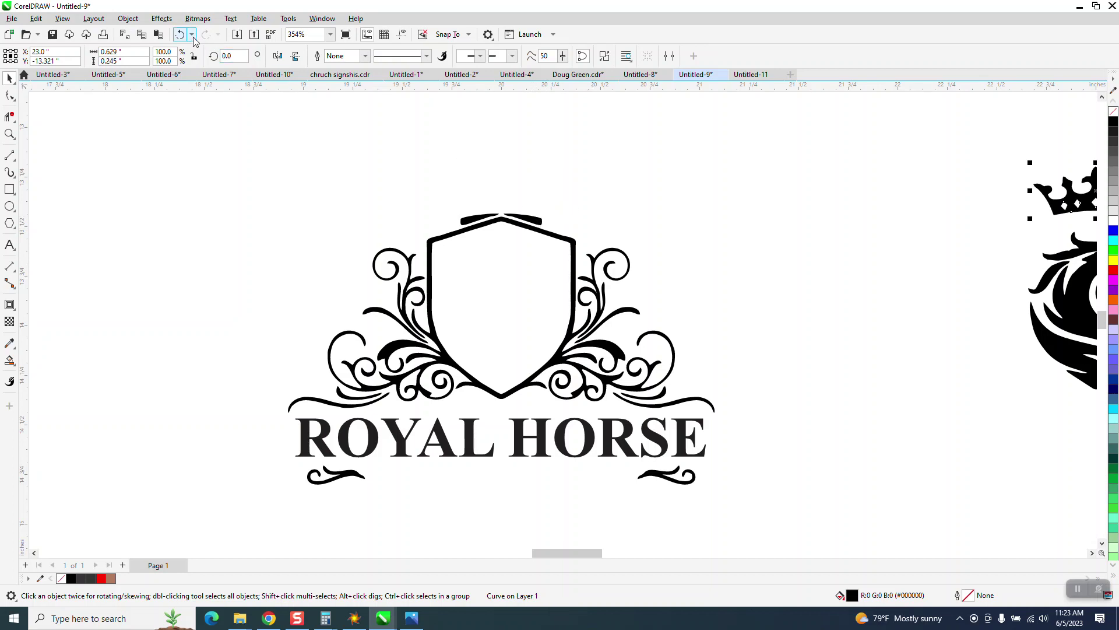
pyautogui.click(180, 34)
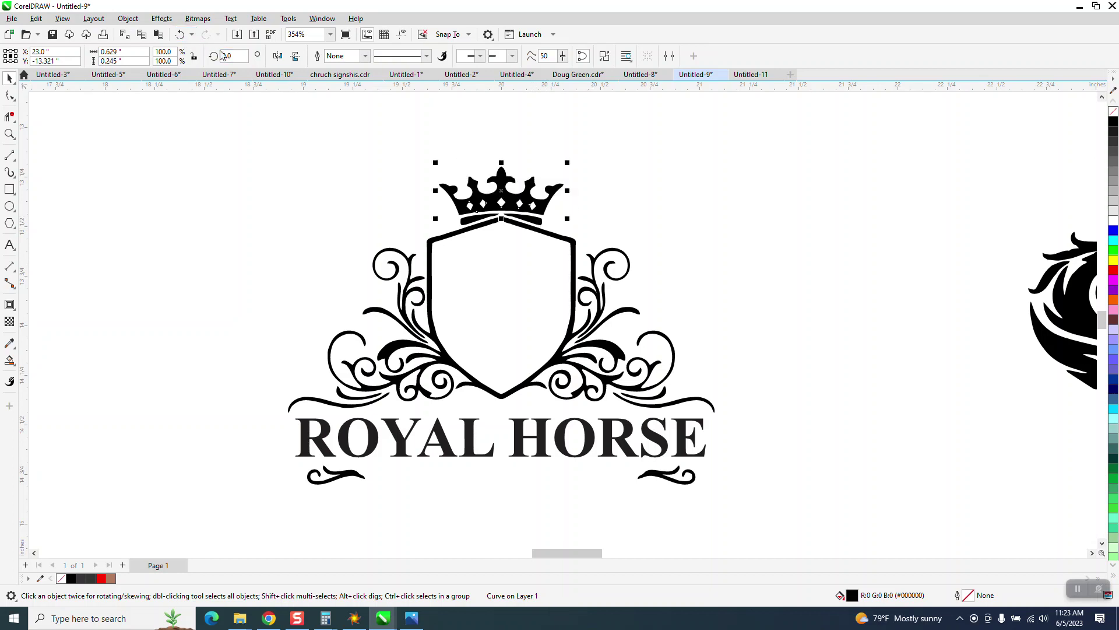
pyautogui.click(180, 34)
# Draw a rectangle about 2.64 by 1.90 inches framing the whole logo.
pyautogui.scroll(-1, 304, 208)
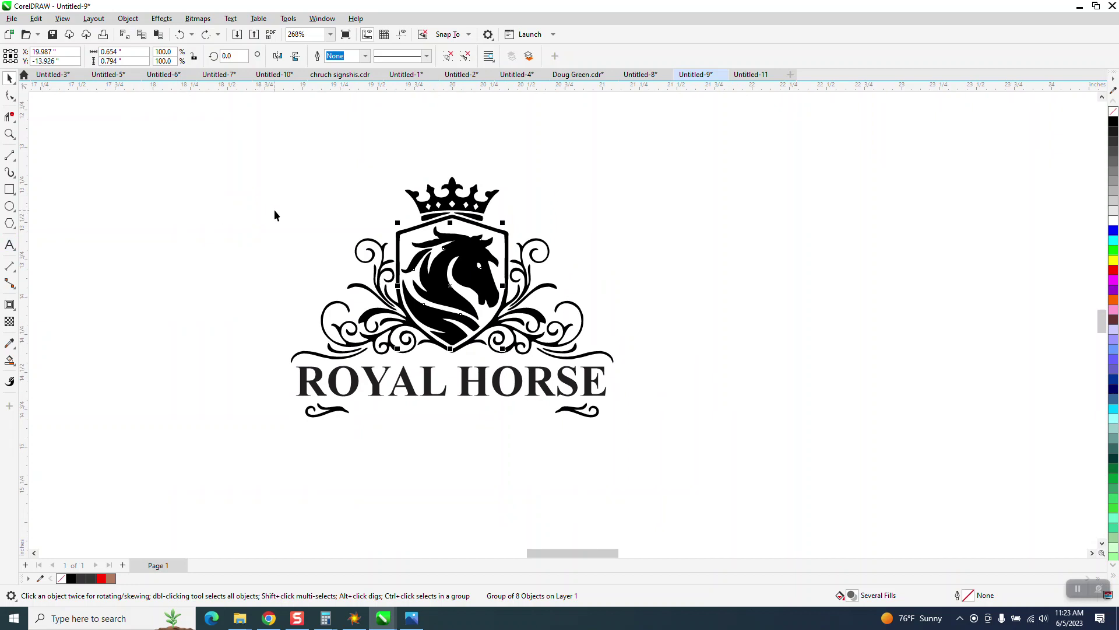
pyautogui.click(9, 189)
pyautogui.moveTo(261, 161)
pyautogui.mouseDown()
pyautogui.moveTo(707, 445)
pyautogui.moveTo(657, 448)
pyautogui.mouseUp()
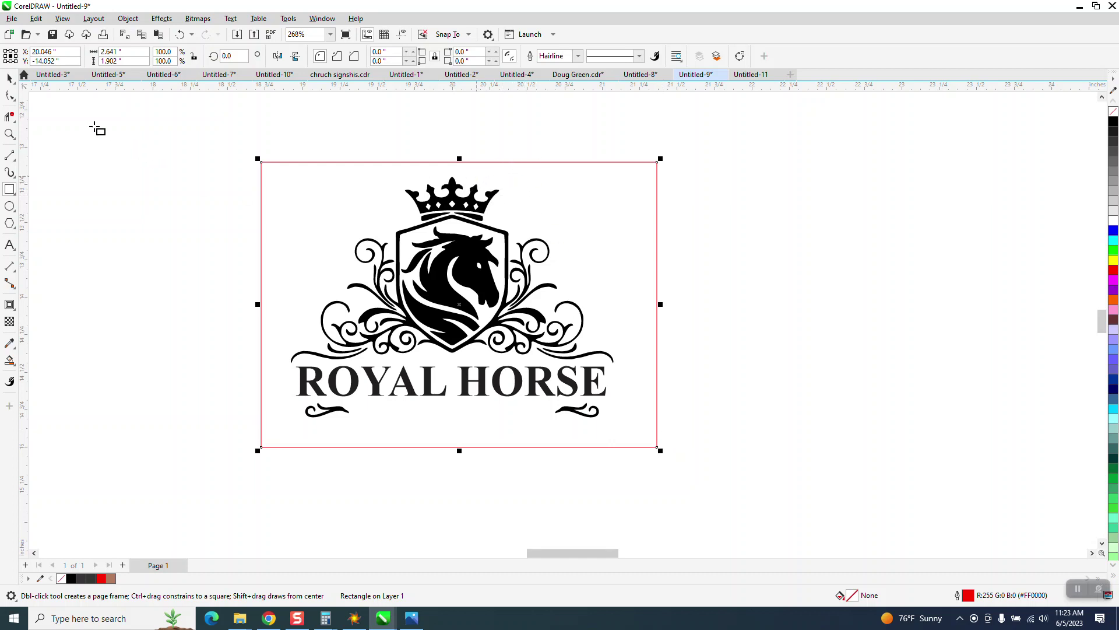
# Try shifting all the logo parts below the crown 3 inches to the right and back into the frame.
pyautogui.click(9, 80)
pyautogui.moveTo(228, 184); pyautogui.dragTo(677, 443)
pyautogui.hotkey('shift', 'Right')
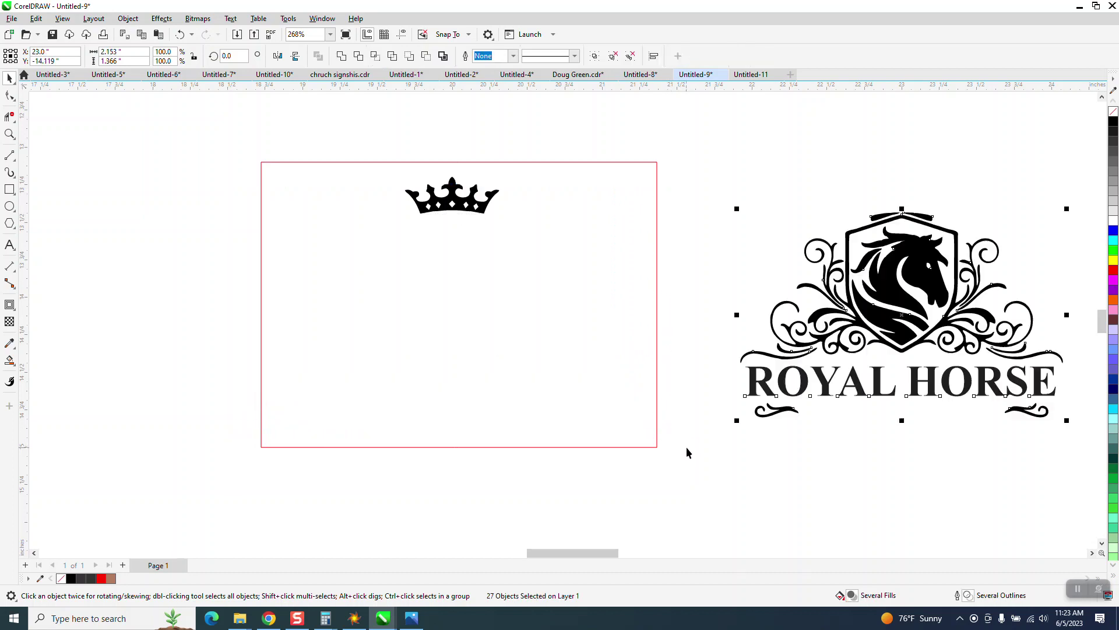
pyautogui.hotkey('shift', 'Left')
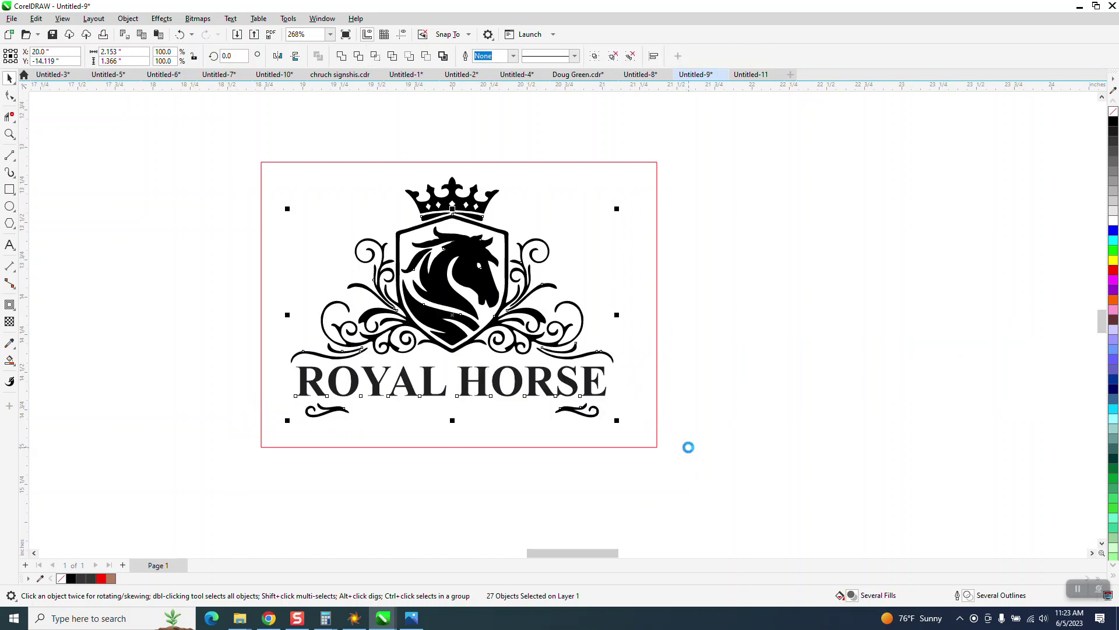
pyautogui.click(831, 261)
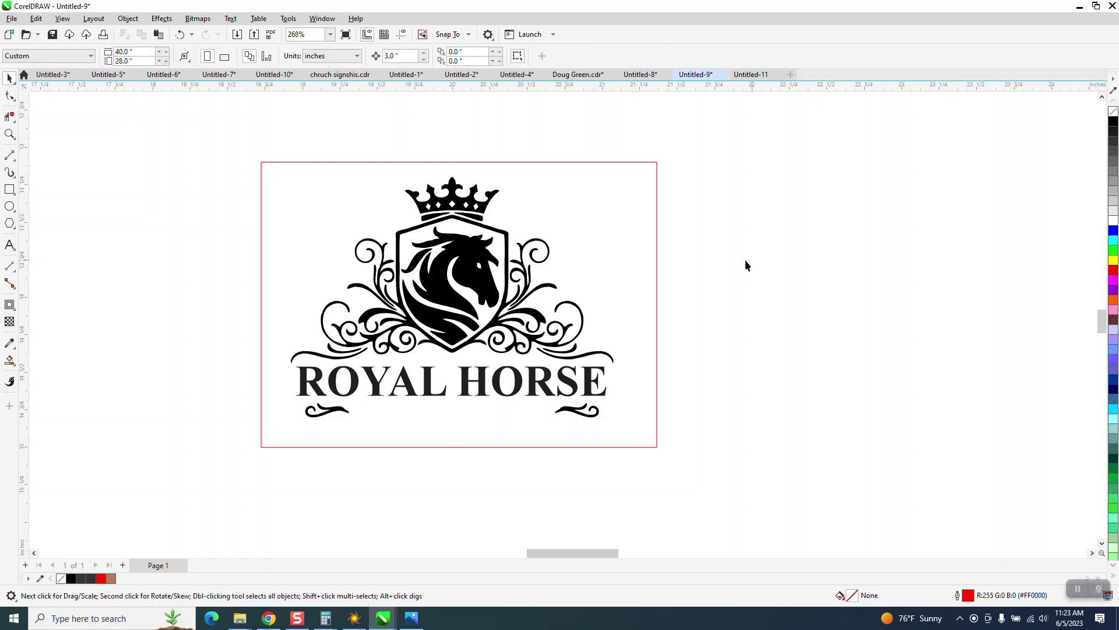
# Select the red frame around the logo and examine the horse crest and ROYAL HORSE lettering up close.
pyautogui.click(577, 162)
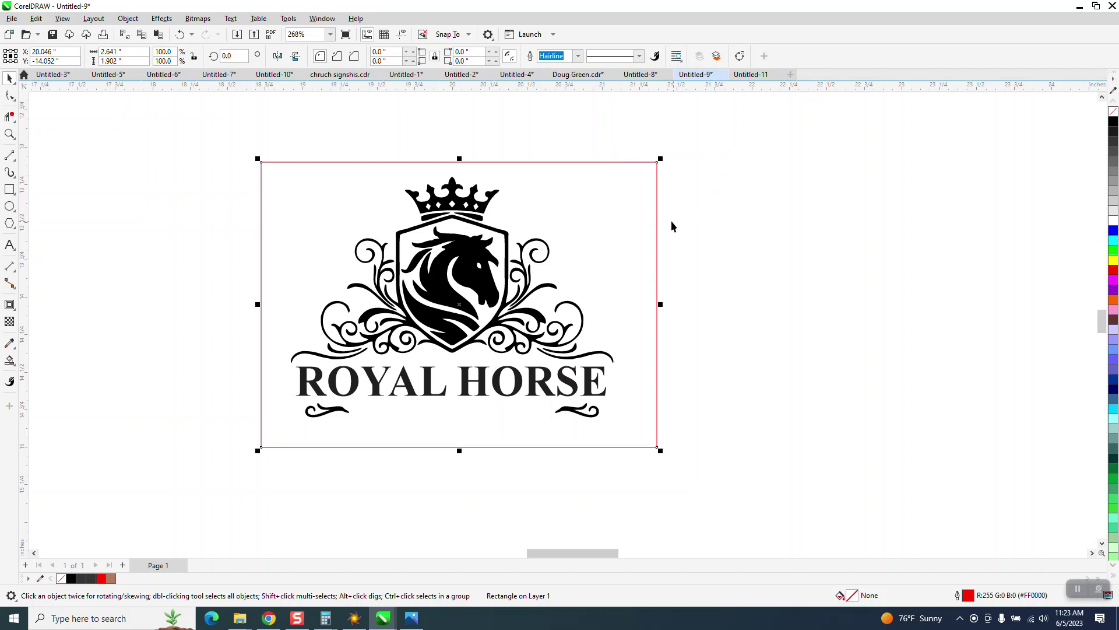
pyautogui.click(9, 134)
pyautogui.moveTo(302, 208); pyautogui.dragTo(760, 467)
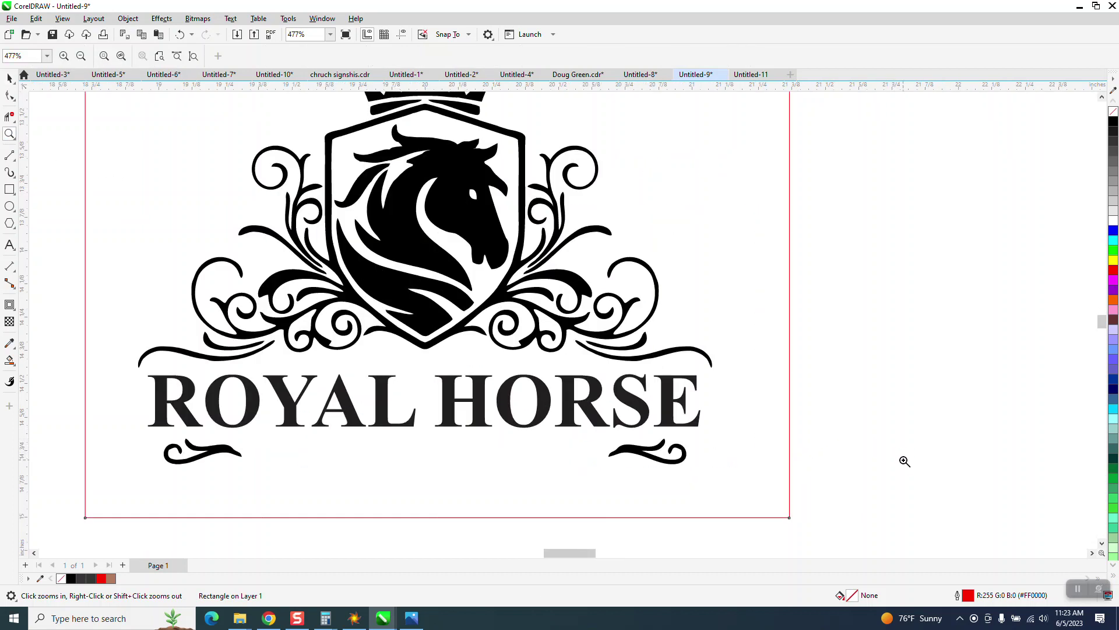